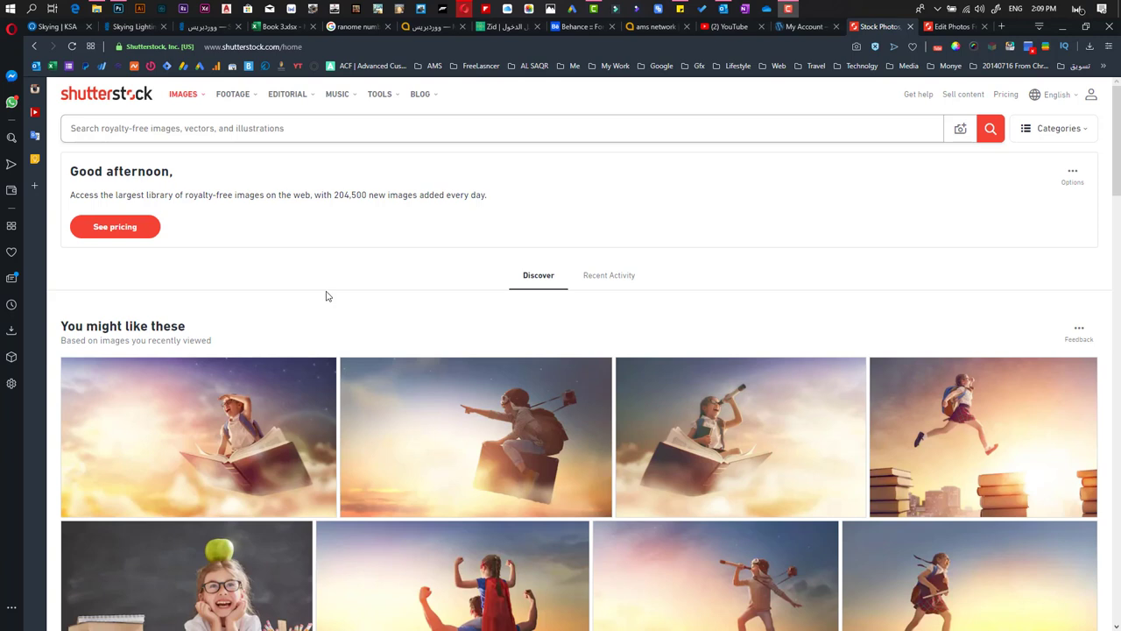
# Step: Open Shutterstock Editor from the Shutterstock home page and get started with it
pyautogui.moveTo(397, 99)
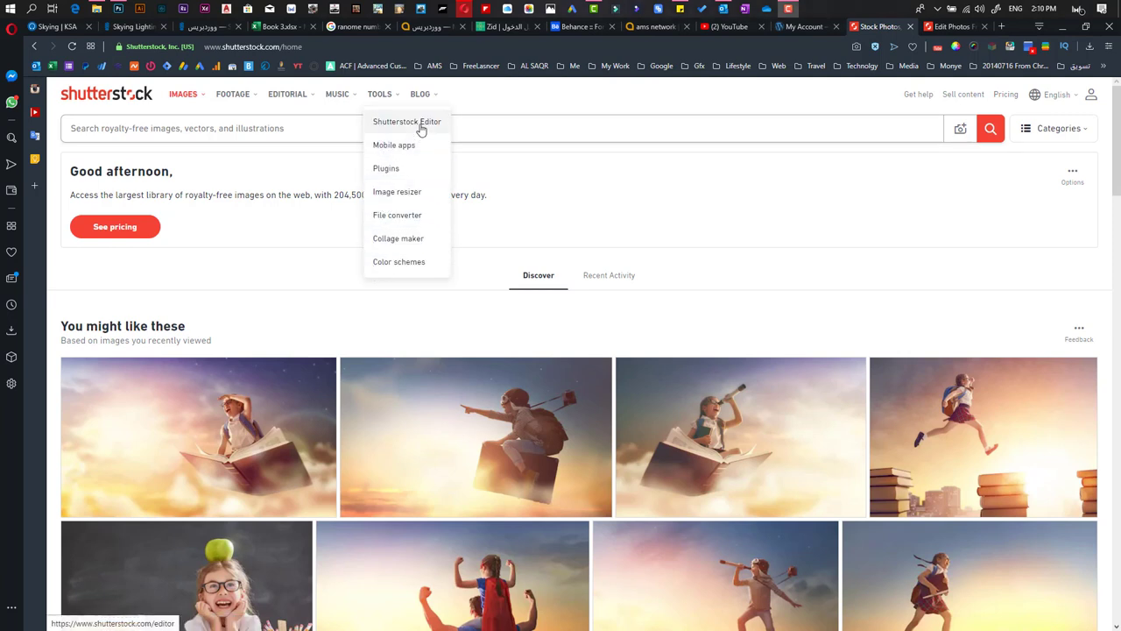
pyautogui.click(389, 131)
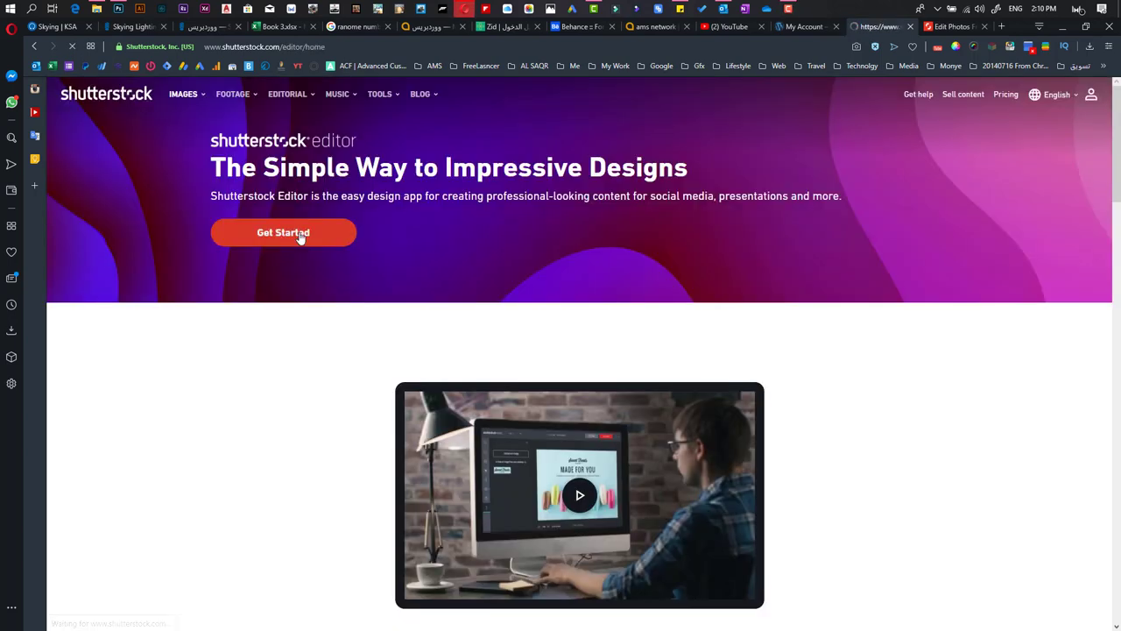
pyautogui.click(300, 236)
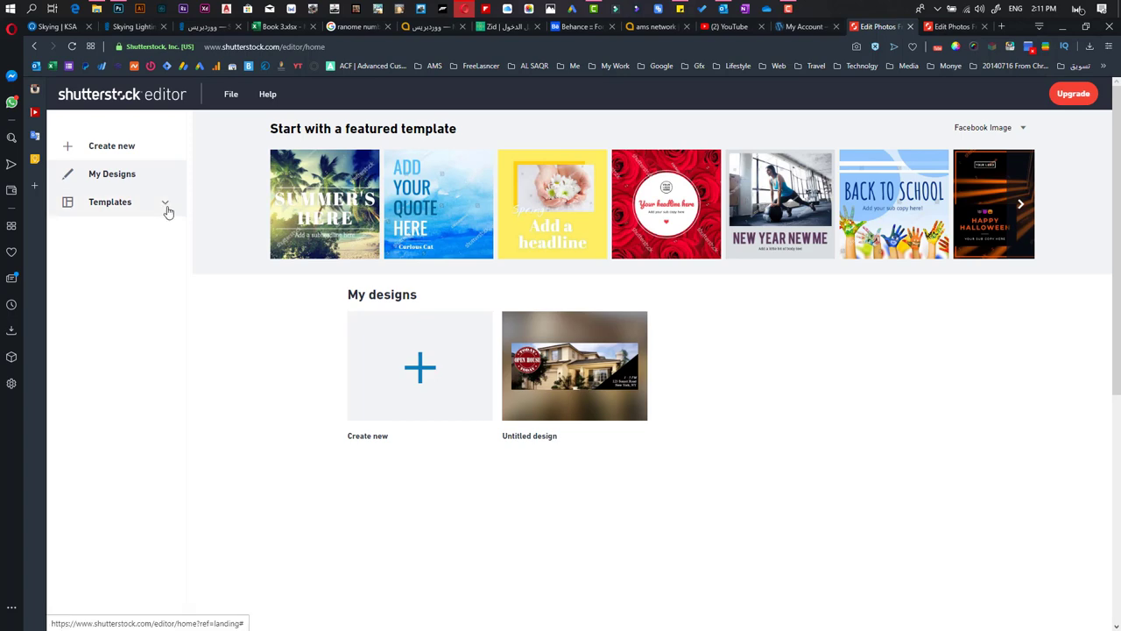
# Step: Create a new design using the Facebook Cover canvas size
pyautogui.click(114, 147)
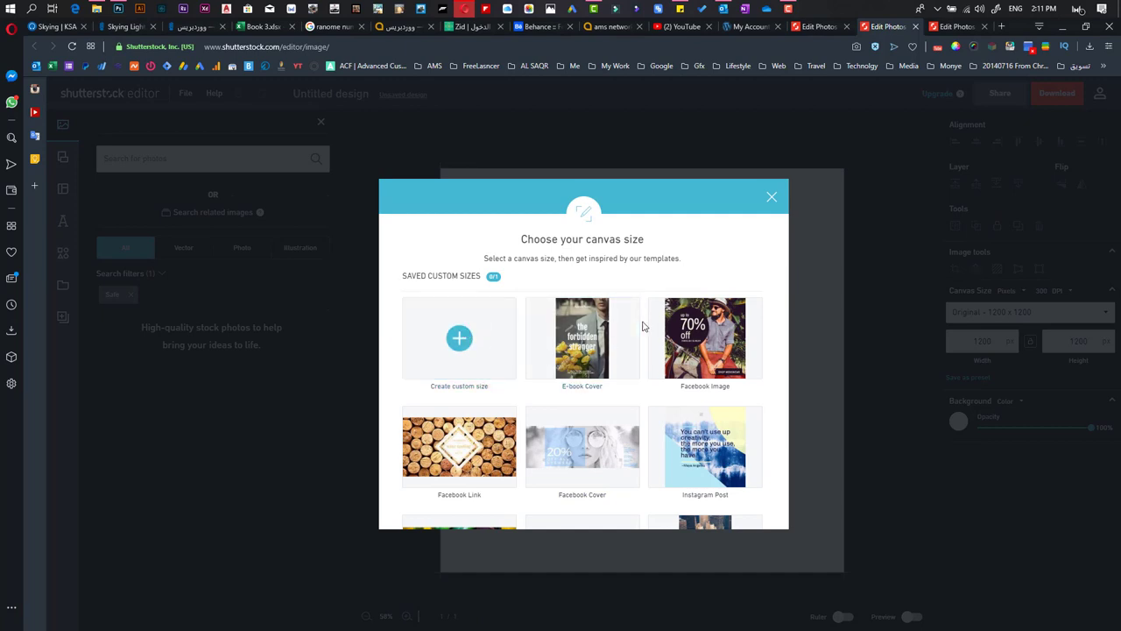
pyautogui.scroll(-2, 627, 357)
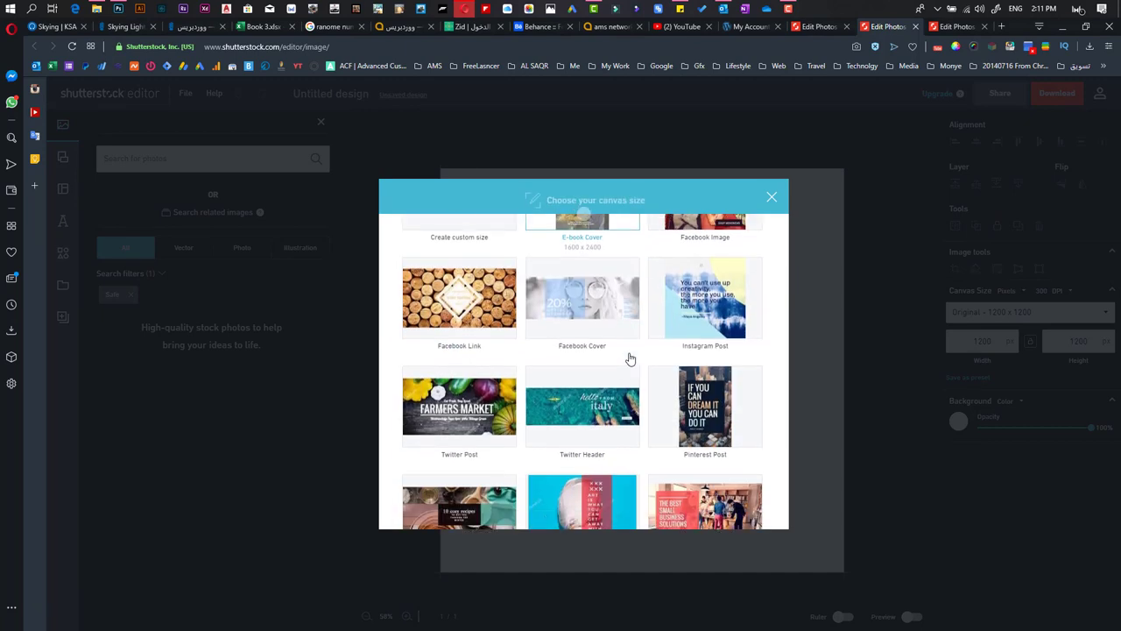
pyautogui.scroll(3, 625, 289)
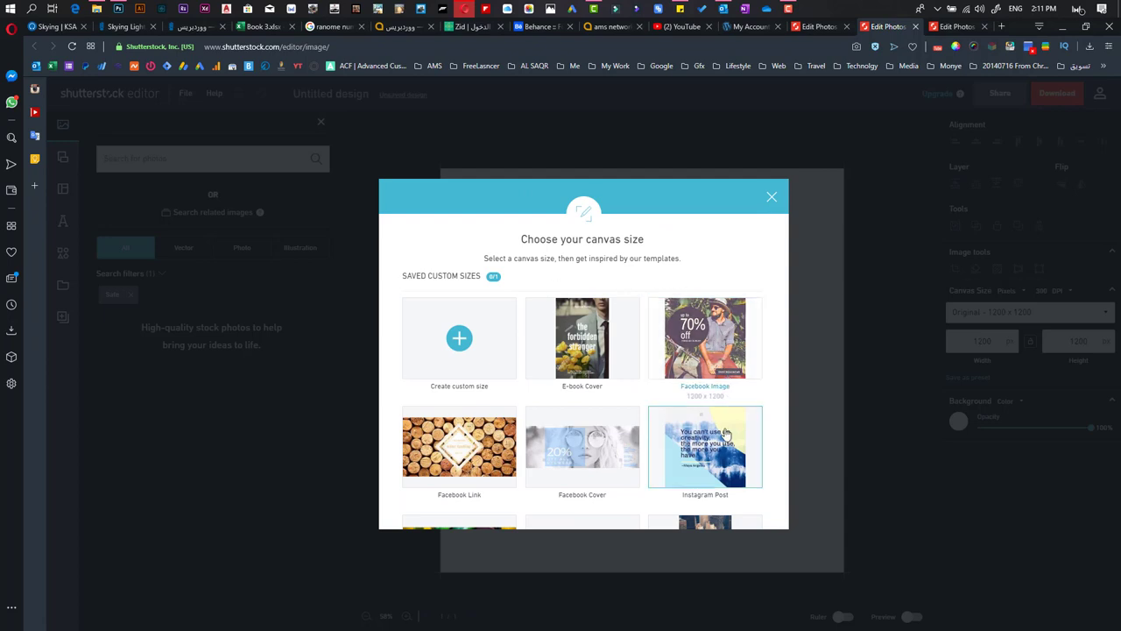
pyautogui.scroll(-2, 419, 438)
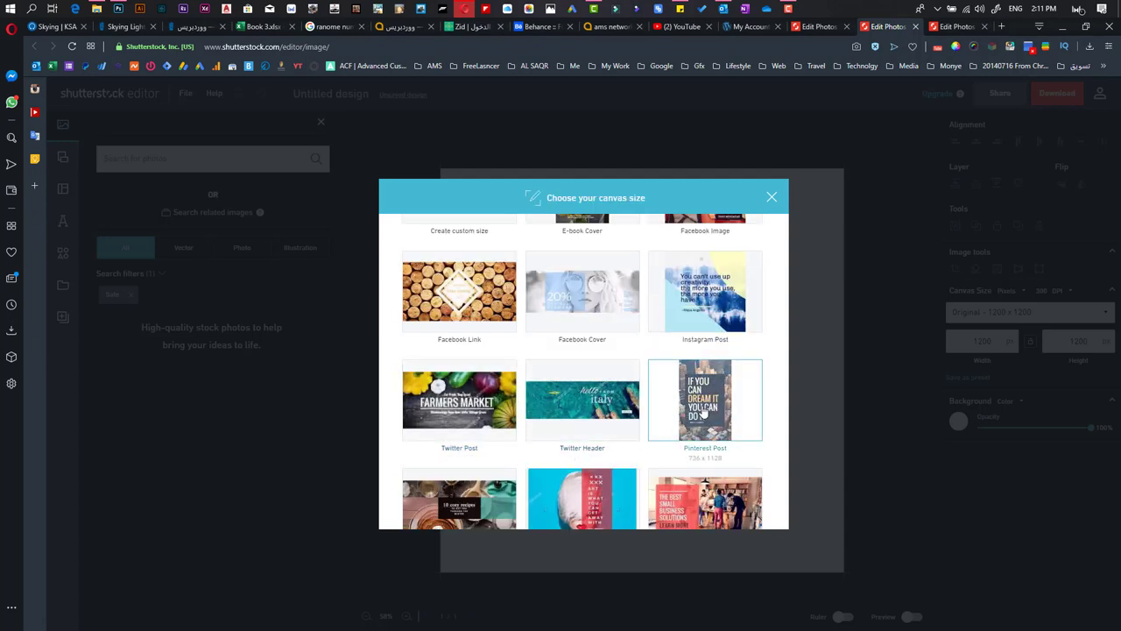
pyautogui.scroll(-1, 706, 411)
pyautogui.scroll(3, 464, 429)
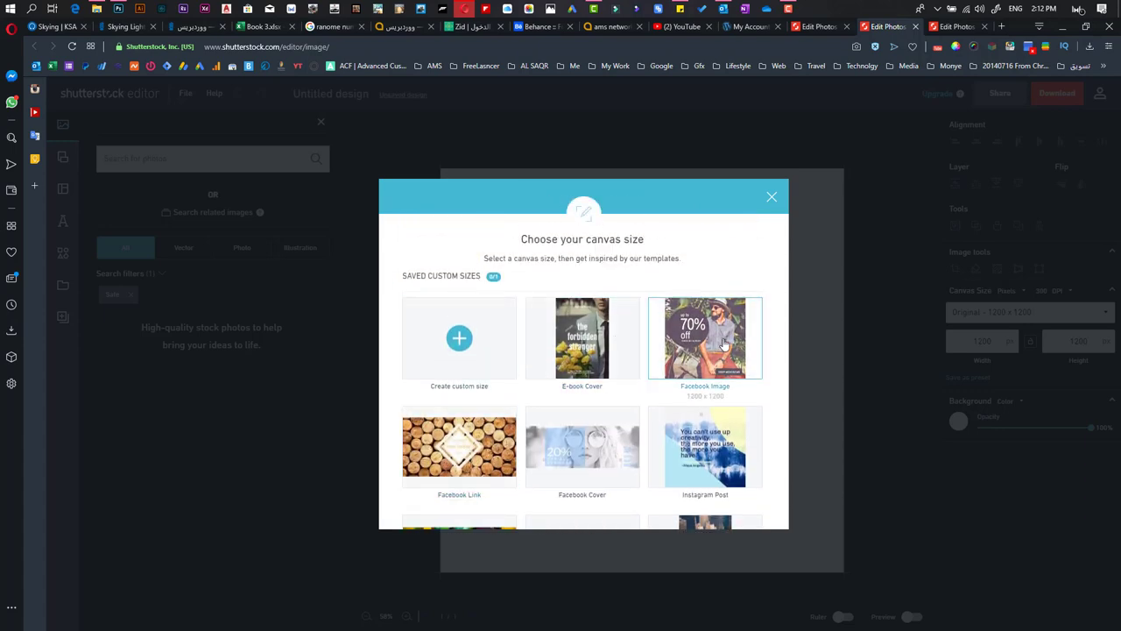
pyautogui.scroll(-3, 665, 324)
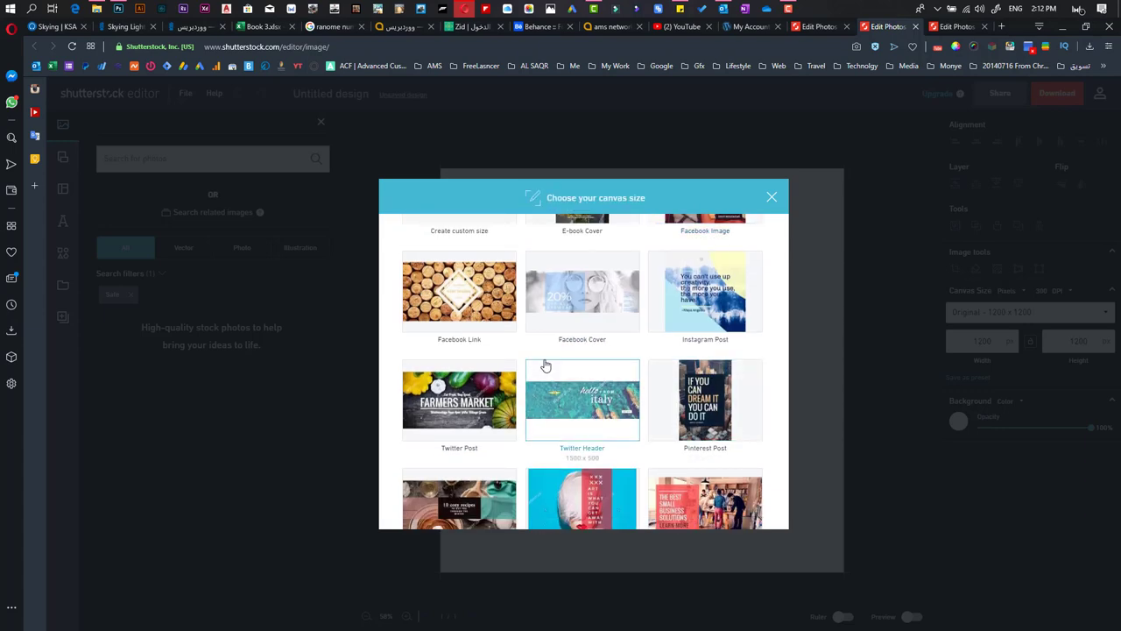
pyautogui.scroll(2, 545, 366)
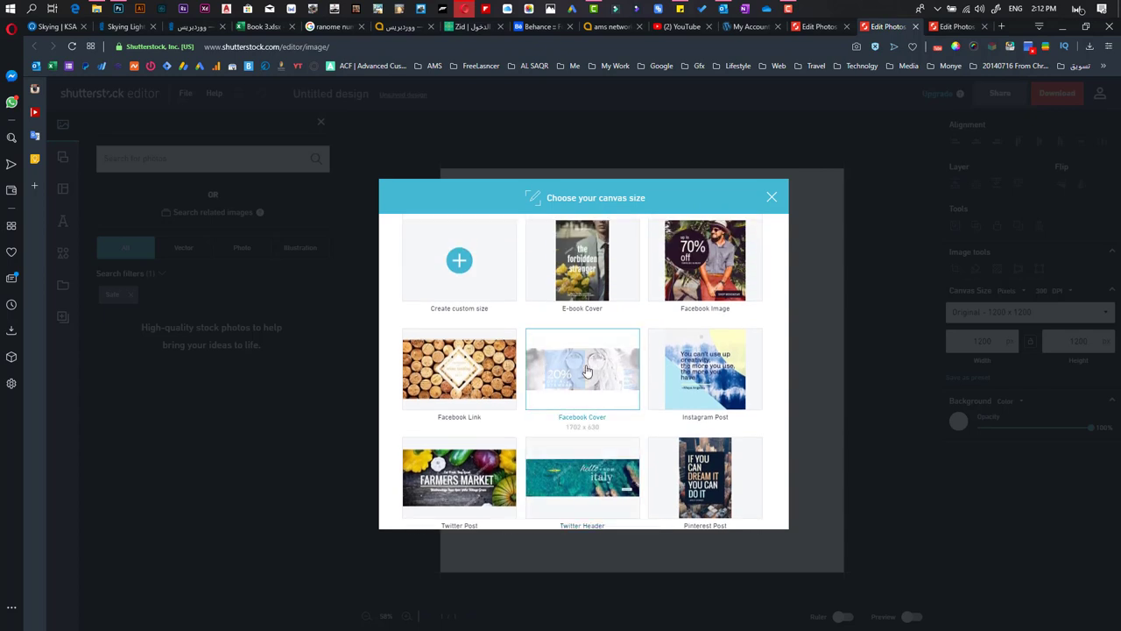
pyautogui.click(573, 429)
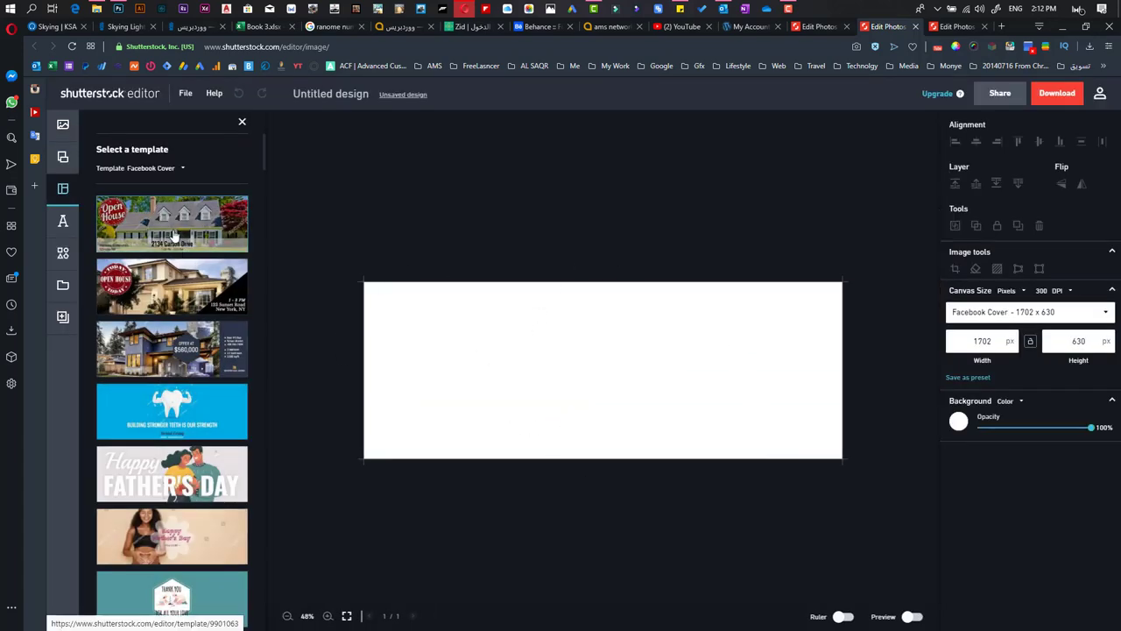
# Step: Apply the BARBERSHOP Facebook Cover template with the bearded man to the canvas and select its background image
pyautogui.scroll(-10, 166, 526)
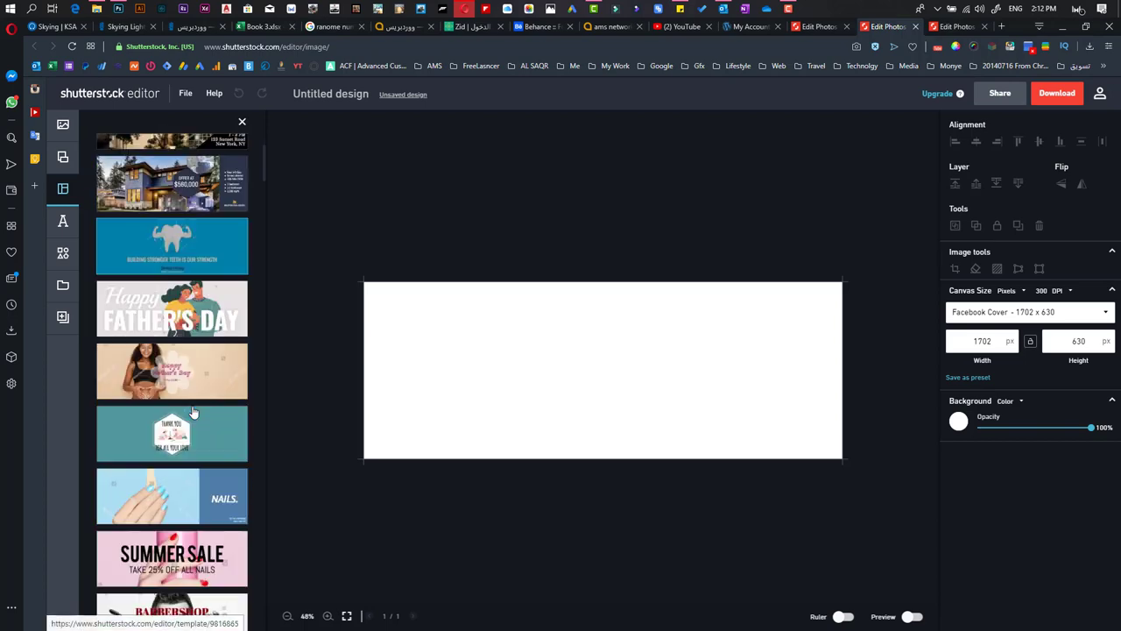
pyautogui.scroll(-5, 195, 410)
pyautogui.scroll(10, 184, 263)
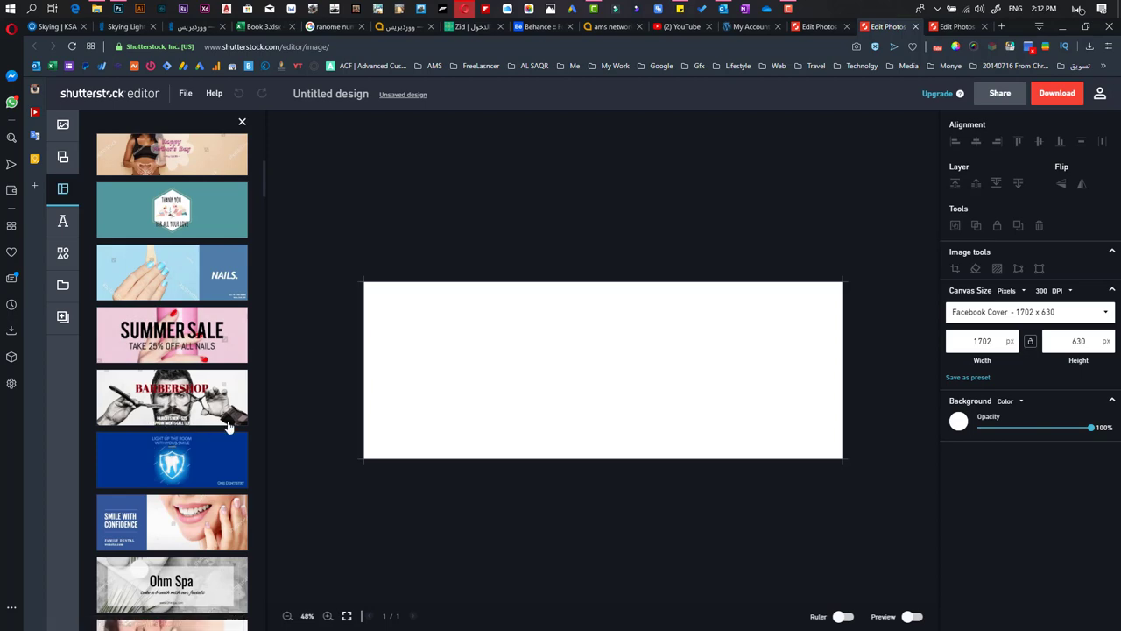
pyautogui.click(179, 390)
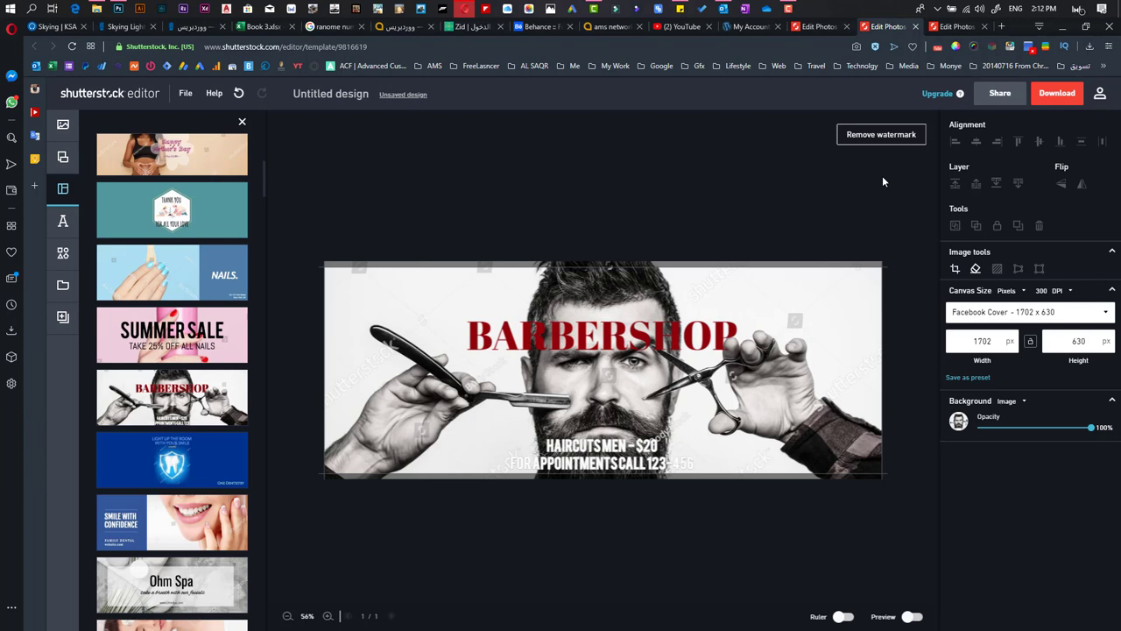
pyautogui.click(584, 344)
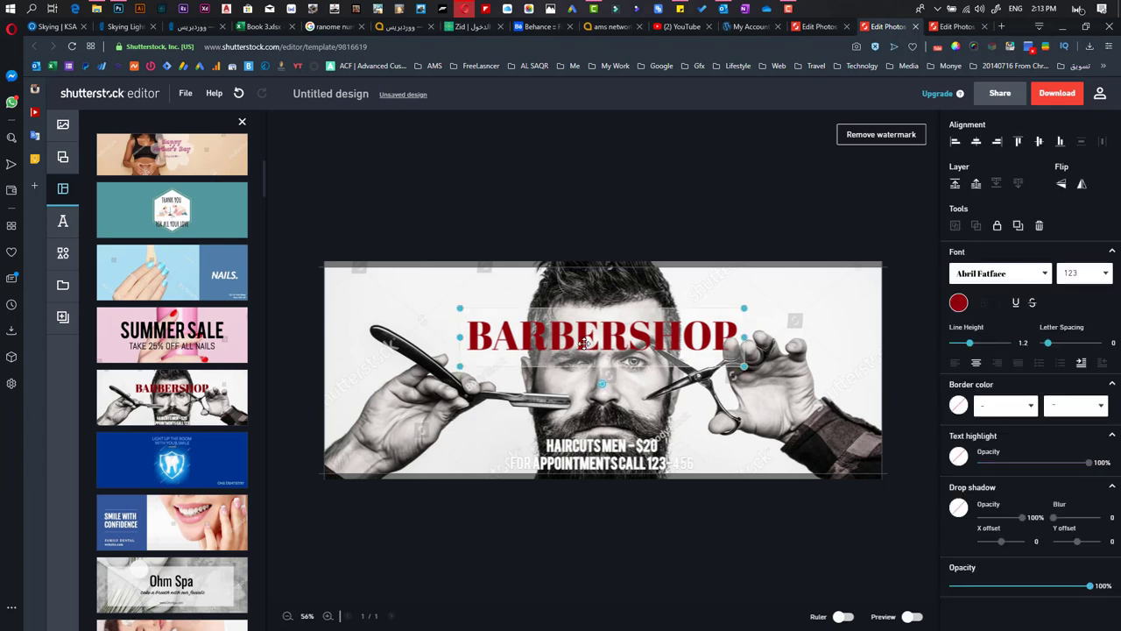
pyautogui.click(639, 413)
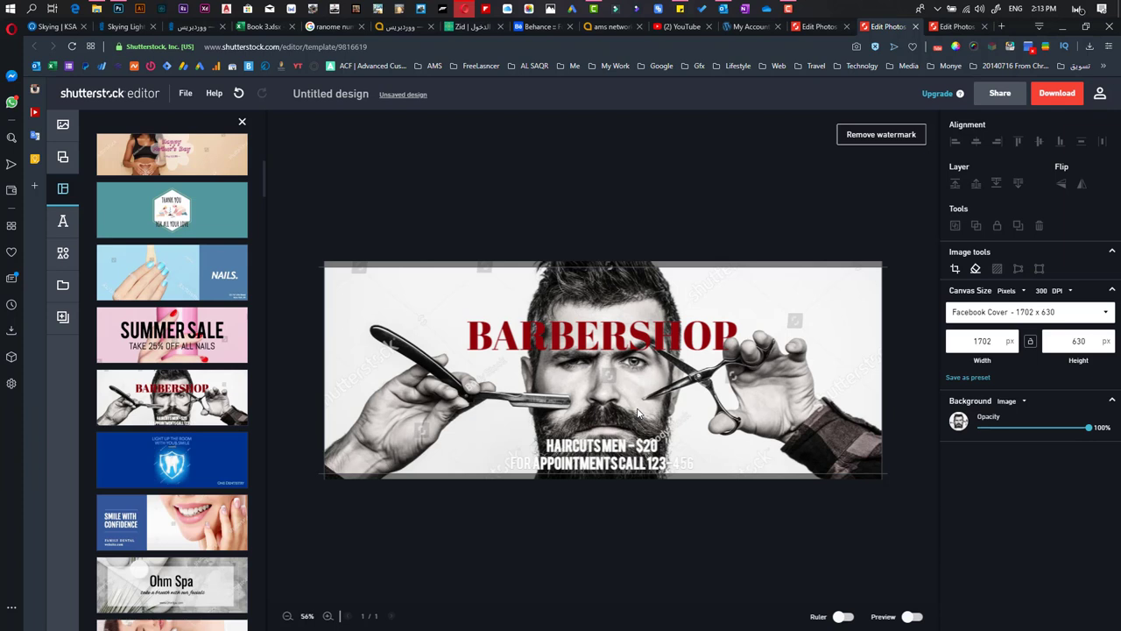
pyautogui.click(762, 378)
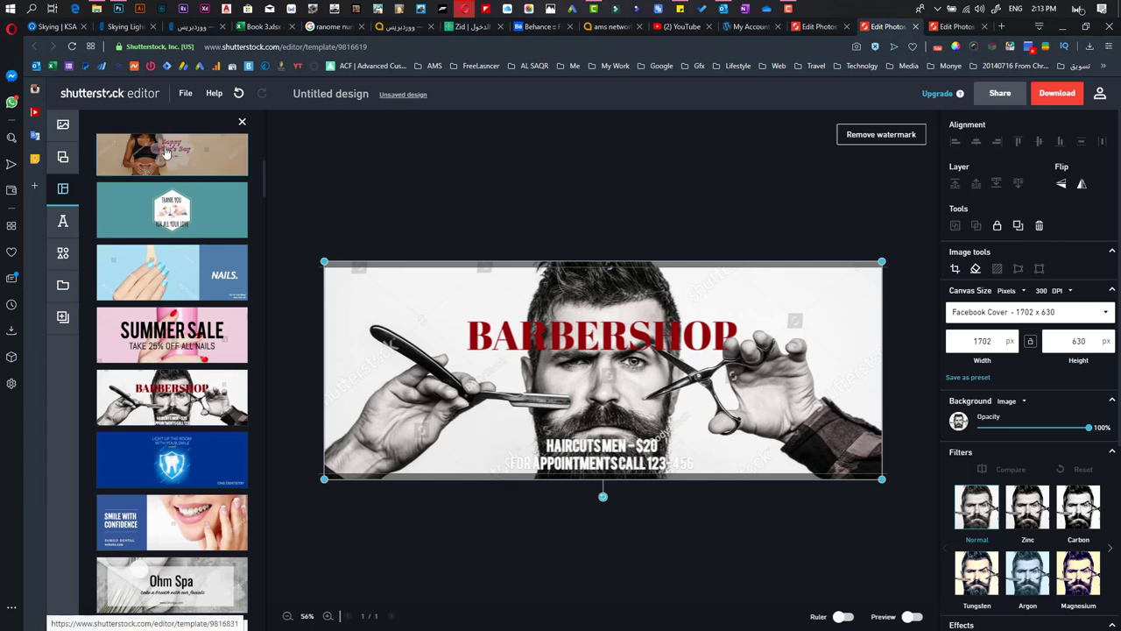
# Step: Search the stock images for "car"
pyautogui.click(62, 127)
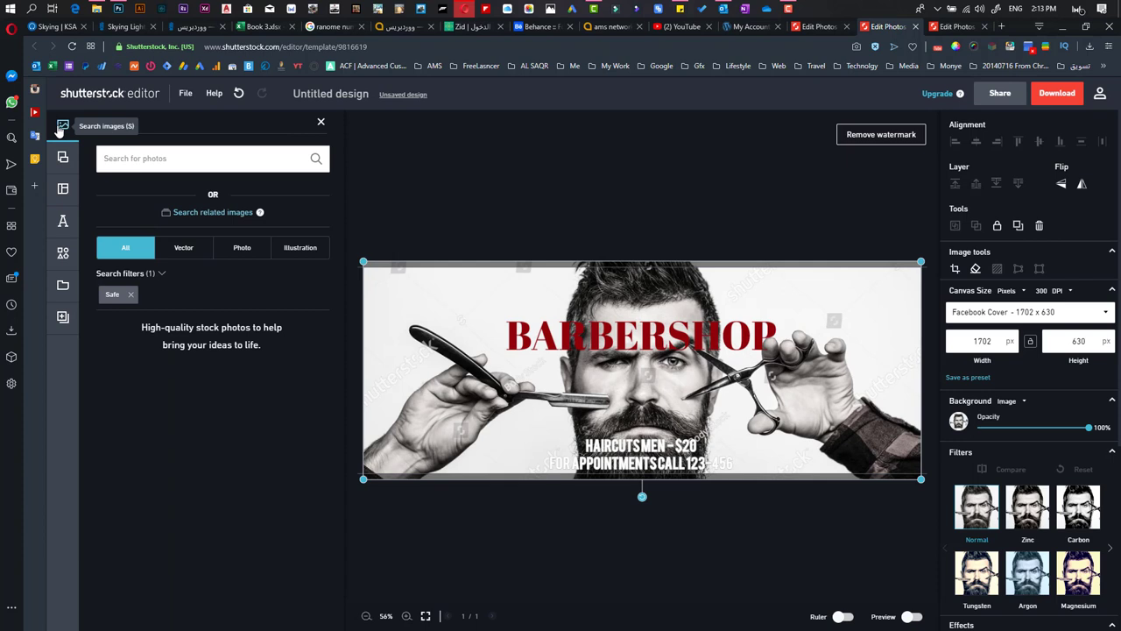
pyautogui.click(148, 159)
pyautogui.write('car')
pyautogui.press('Return')
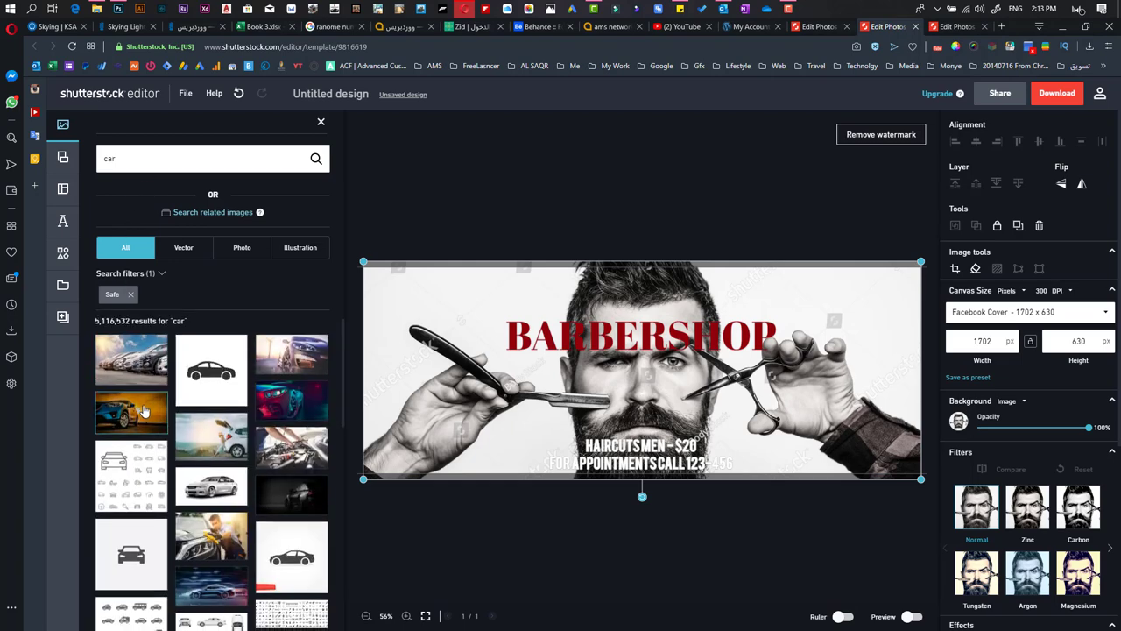
pyautogui.scroll(-2, 146, 368)
pyautogui.scroll(2, 146, 368)
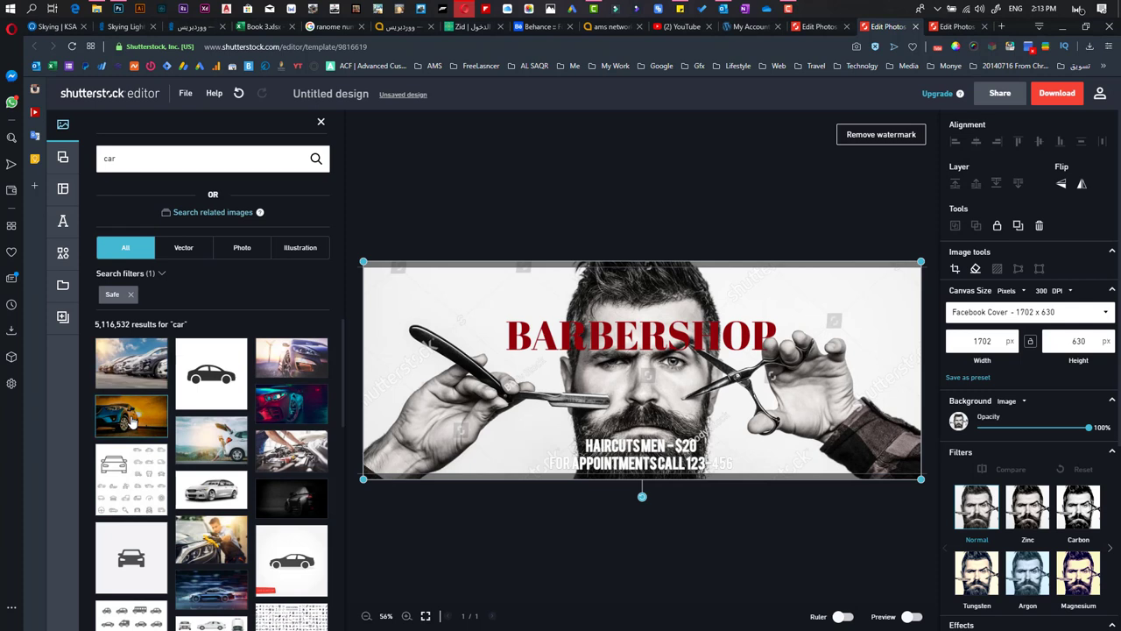
# Step: Replace the design's background with the photo of the blue SUV at sunset and shift it slightly downward
pyautogui.click(132, 412)
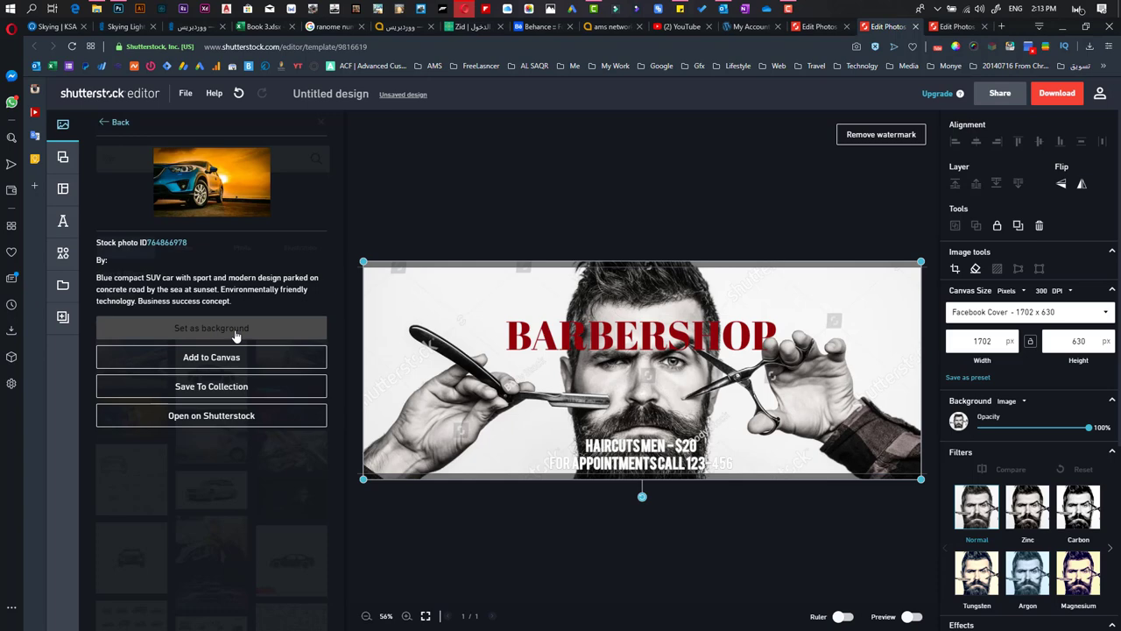
pyautogui.click(234, 336)
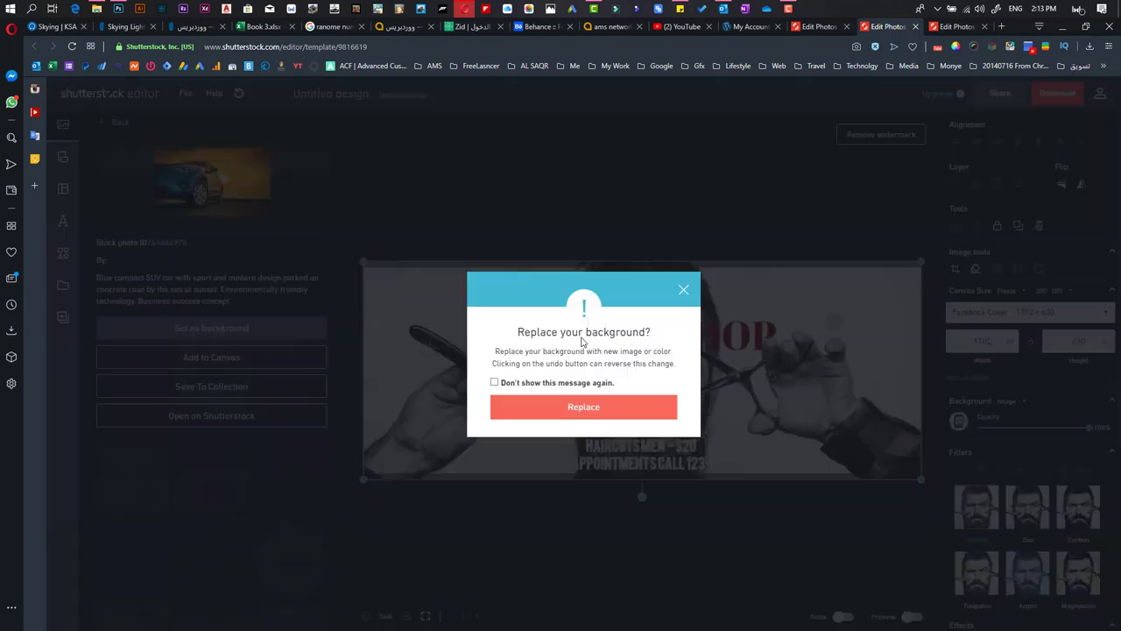
pyautogui.click(577, 408)
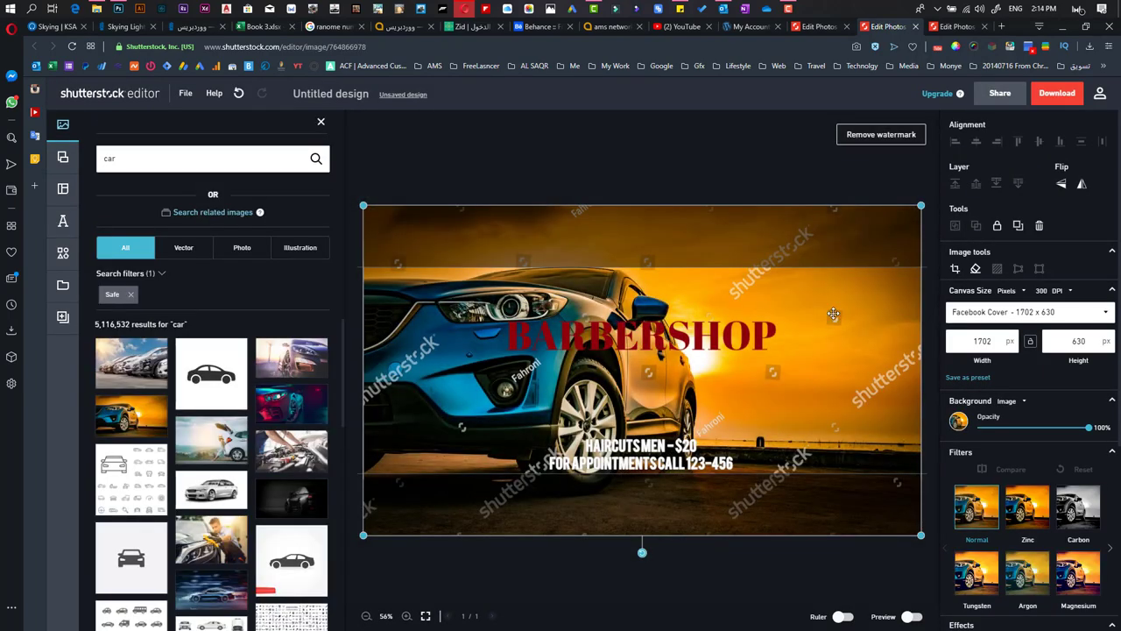
pyautogui.moveTo(833, 313)
pyautogui.mouseDown()
pyautogui.moveTo(834, 331)
pyautogui.moveTo(845, 319)
pyautogui.mouseUp()
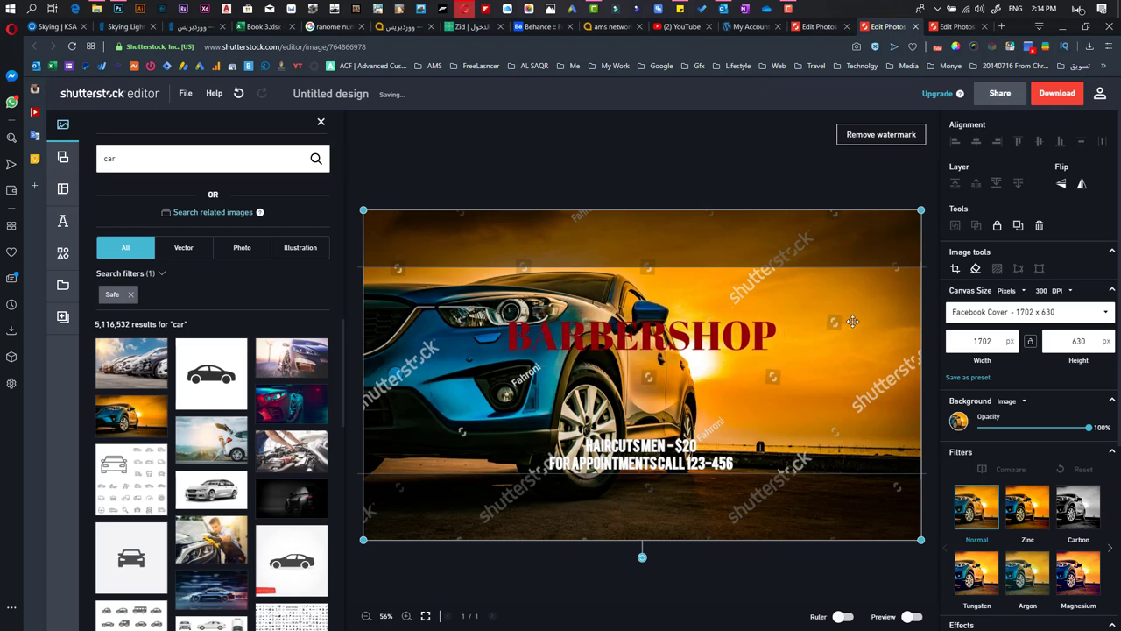
# Step: Try a vertical flip on the car background, revert it, and flip the image horizontally
pyautogui.click(1063, 185)
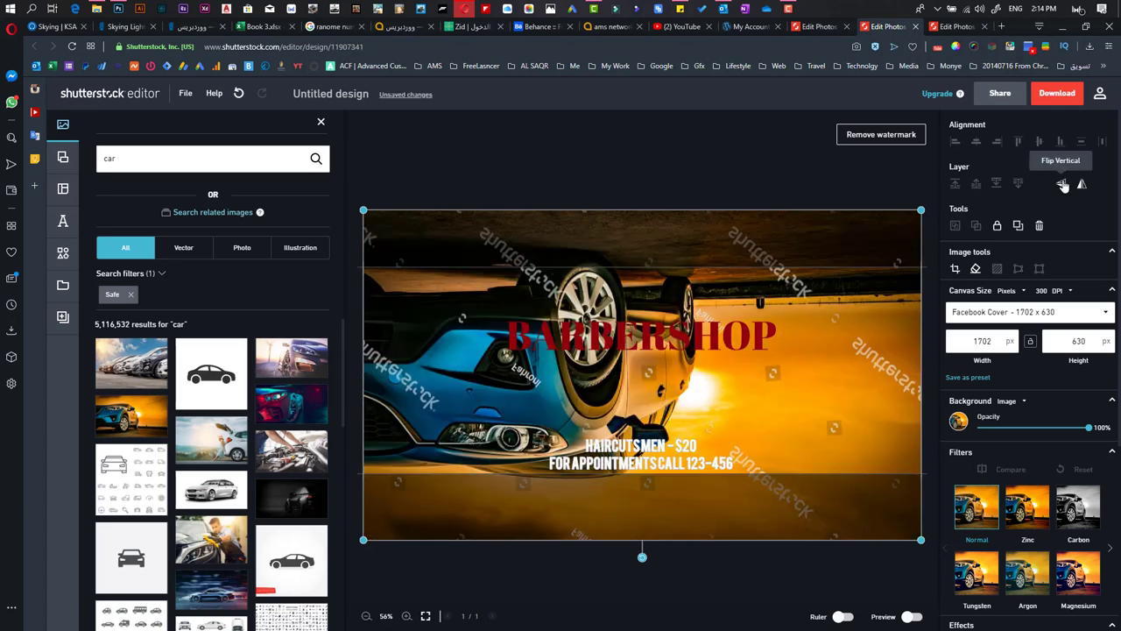
pyautogui.click(1062, 184)
pyautogui.click(1083, 185)
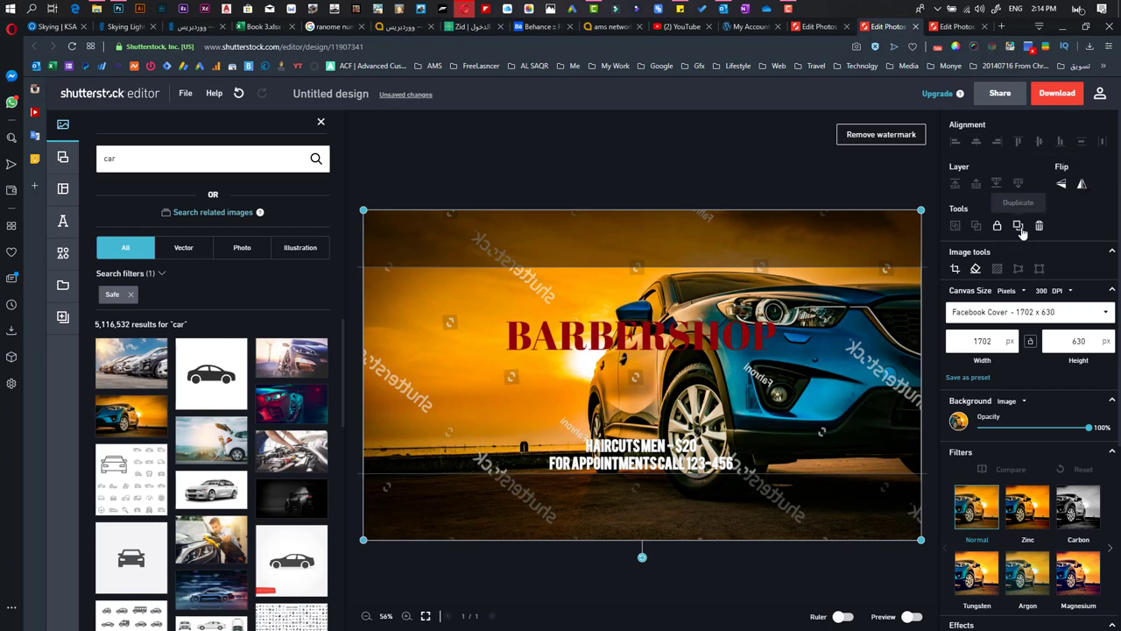
pyautogui.click(955, 272)
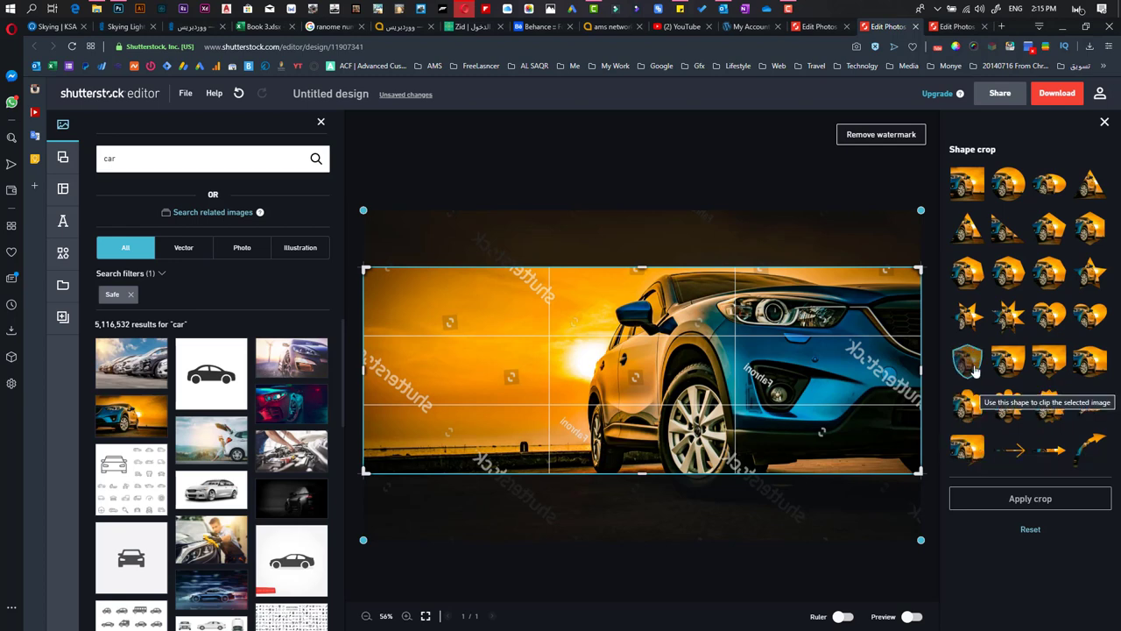
pyautogui.click(1006, 364)
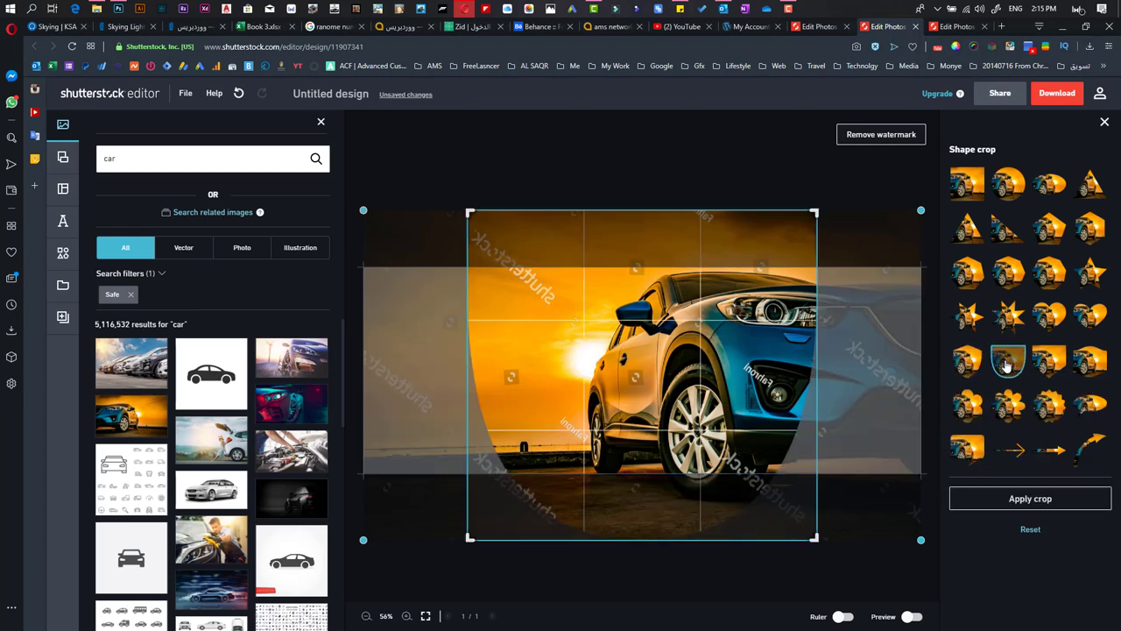
pyautogui.click(965, 446)
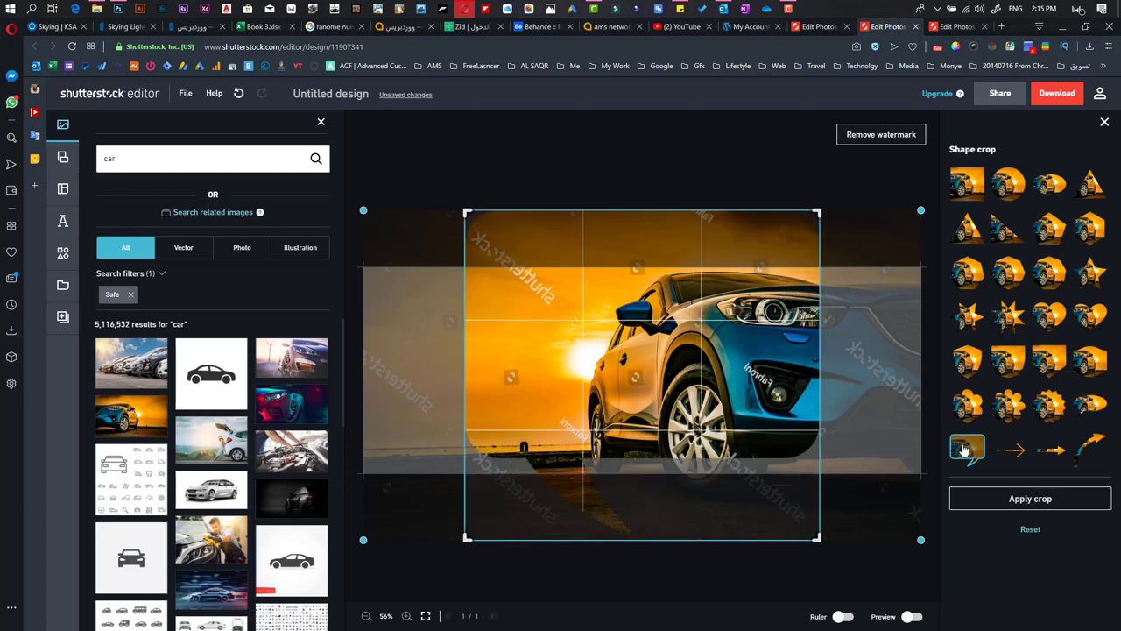
pyautogui.click(1029, 531)
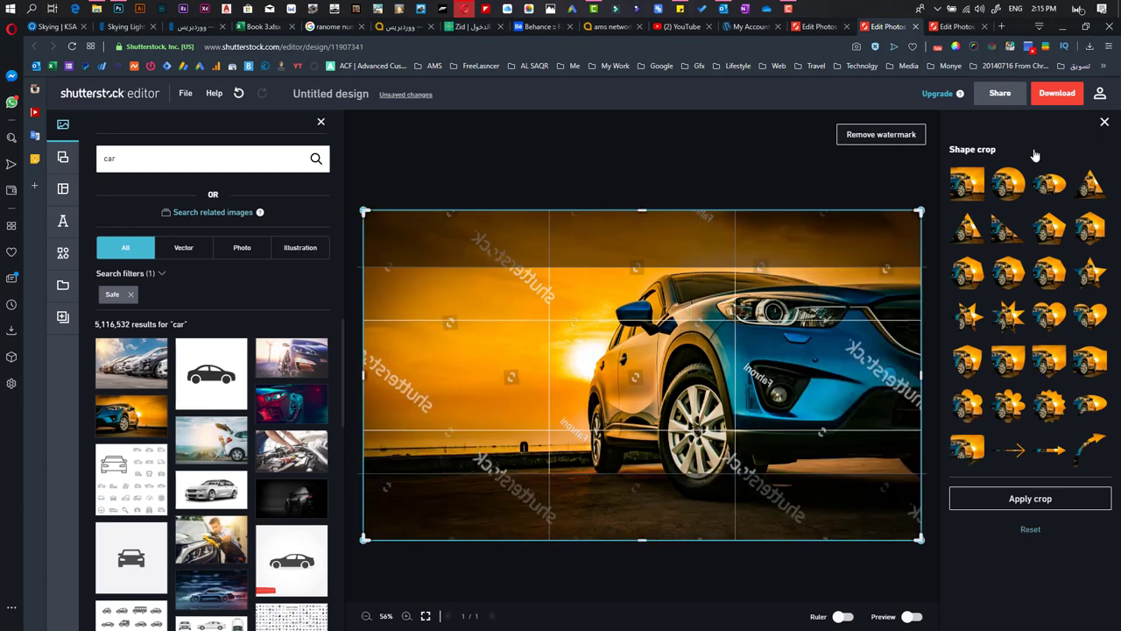
pyautogui.click(1104, 124)
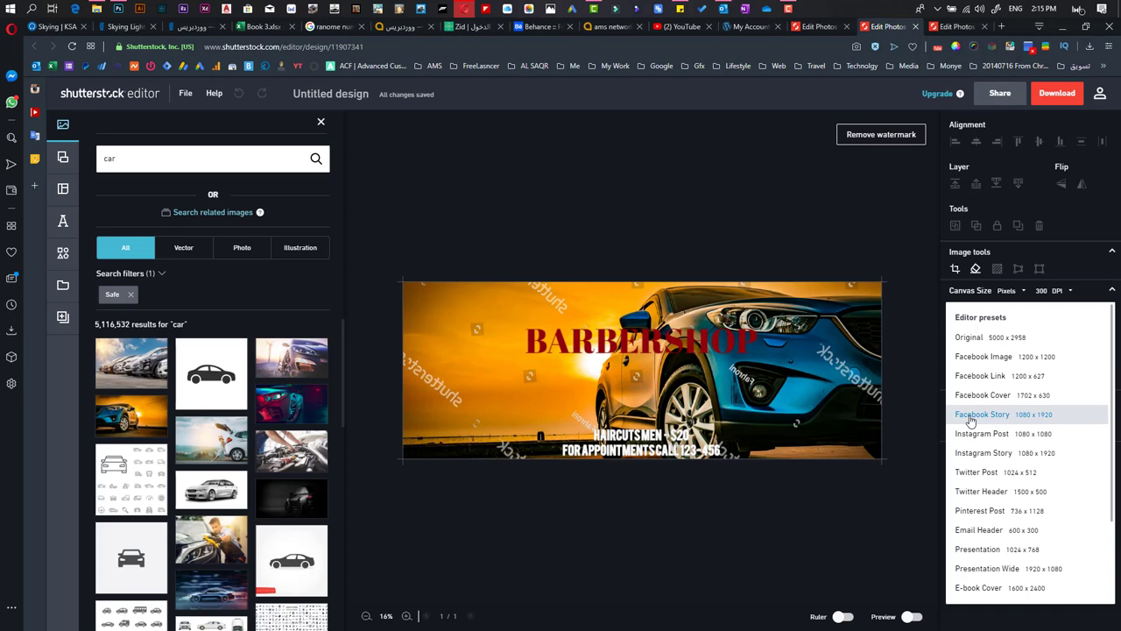
# Step: Try the Facebook Story canvas size, return to Facebook Cover at 1702 x 630, and select the background image
pyautogui.click(971, 422)
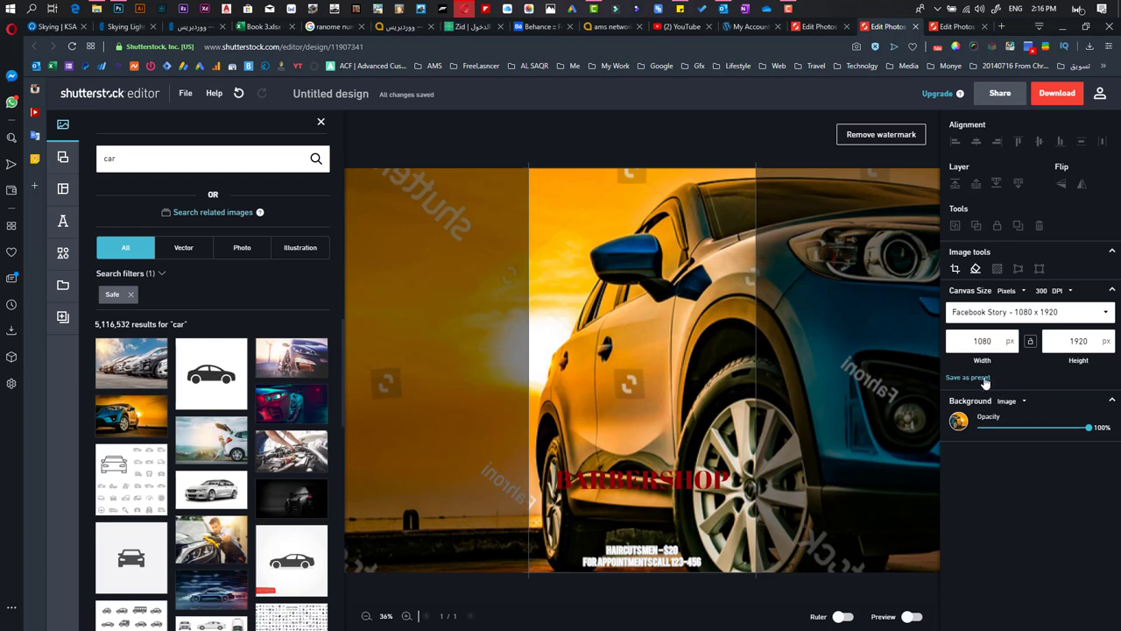
pyautogui.click(1055, 313)
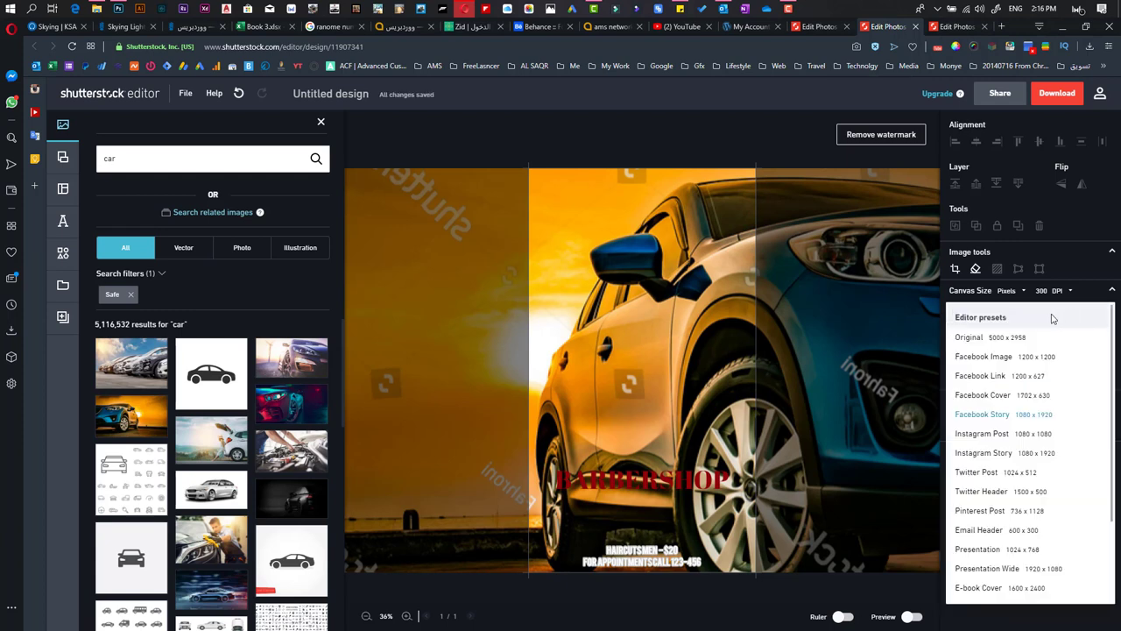
pyautogui.click(983, 395)
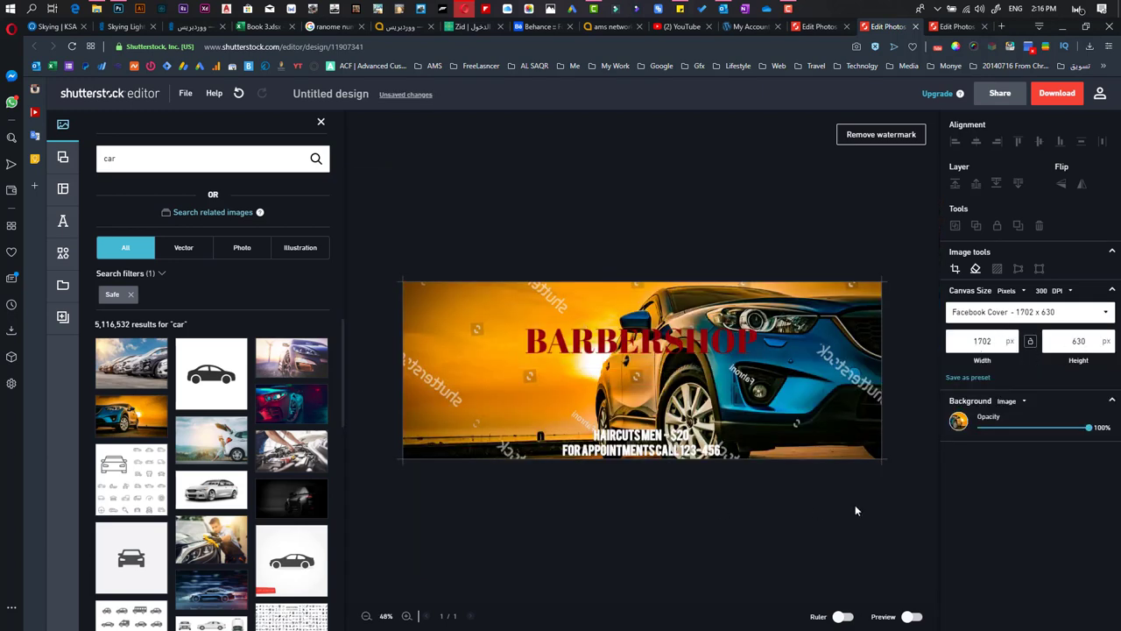
pyautogui.click(480, 352)
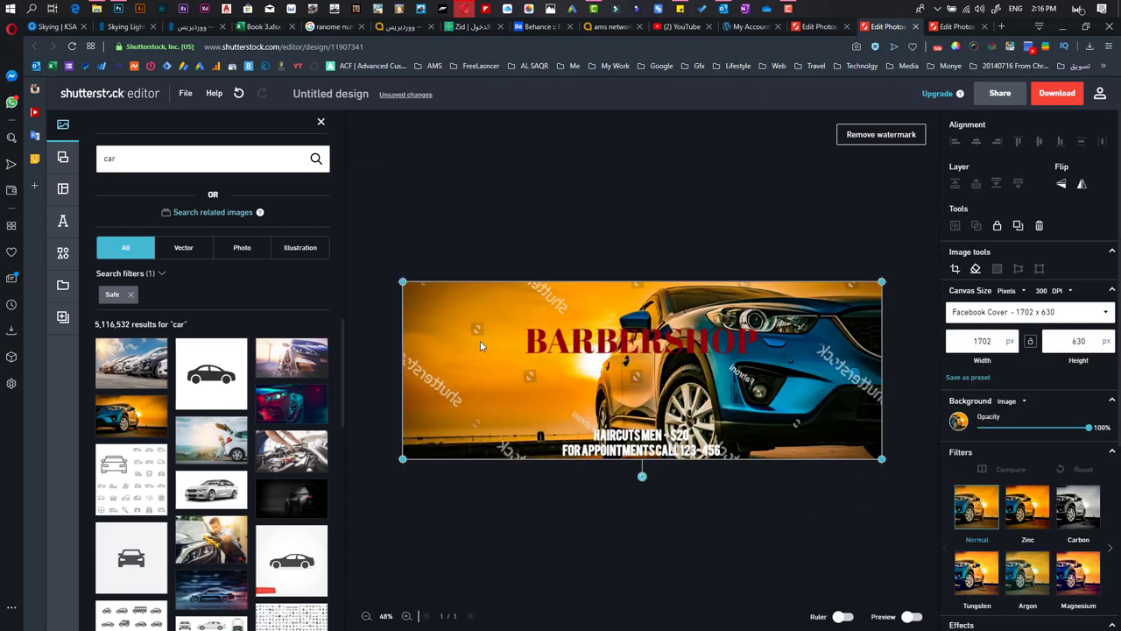
# Step: Try the Zinc, Tungsten and Argon filters on the car background, and apply the Magnesium filter at 100
pyautogui.click(1014, 517)
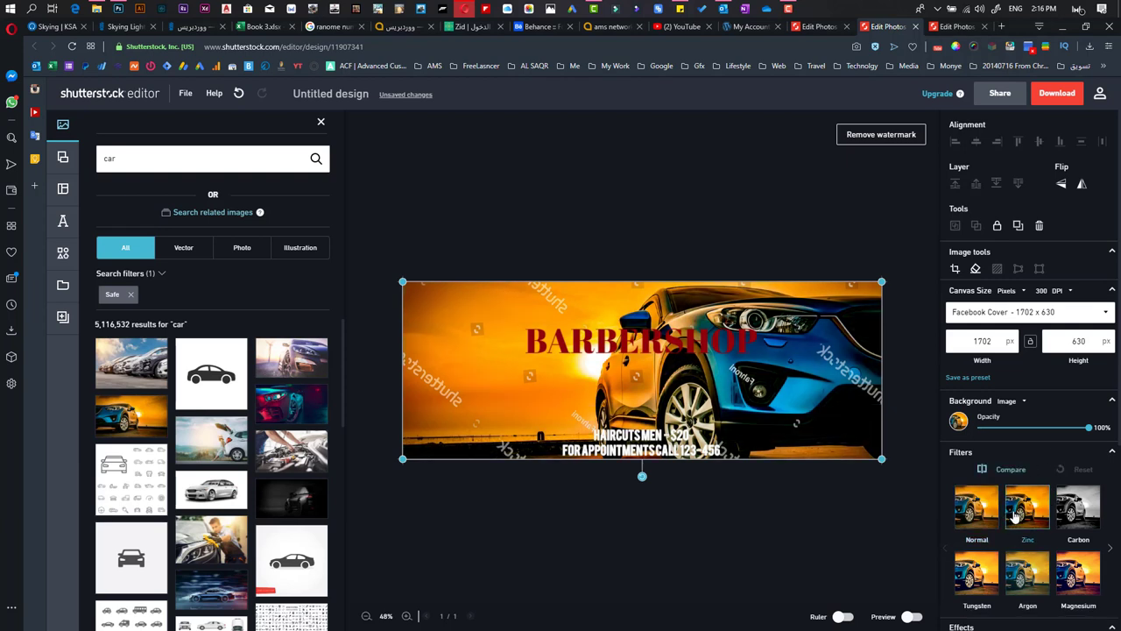
pyautogui.click(977, 572)
pyautogui.click(1019, 574)
pyautogui.scroll(-3, 1025, 561)
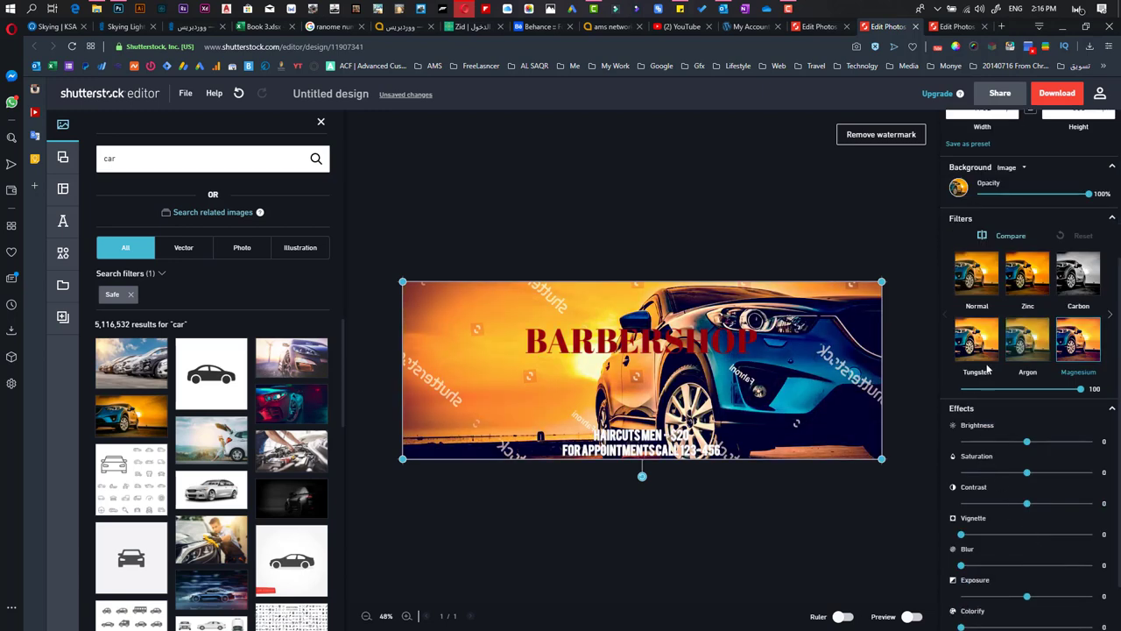
pyautogui.moveTo(1083, 392)
pyautogui.mouseDown()
pyautogui.moveTo(994, 390)
pyautogui.moveTo(1093, 402)
pyautogui.mouseUp()
pyautogui.scroll(-1, 983, 434)
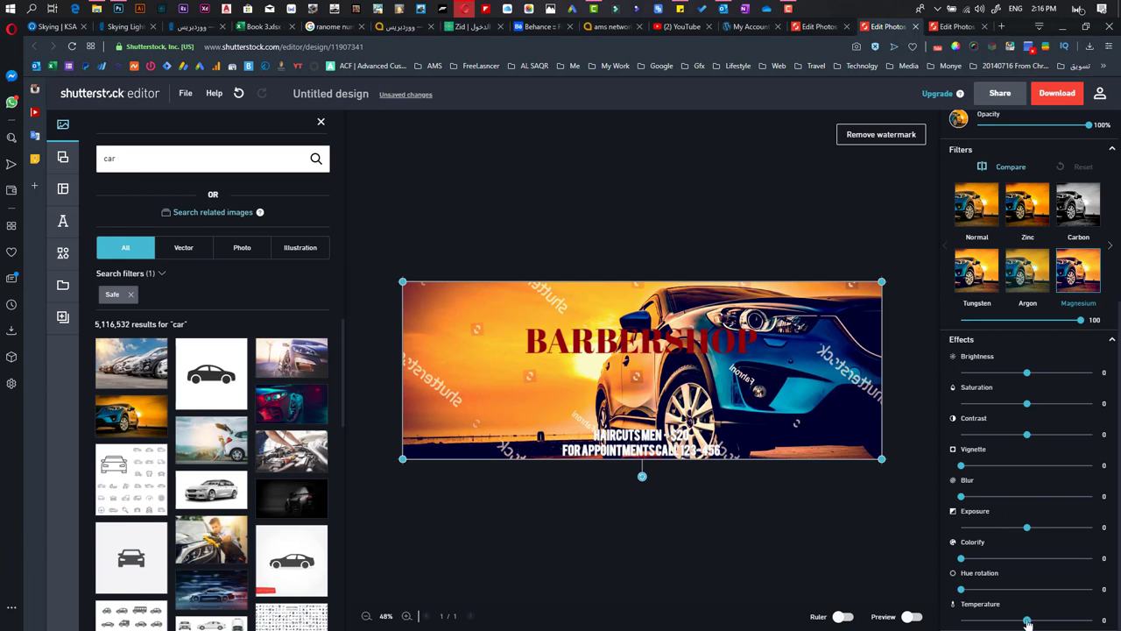
# Step: Set the background's temperature to 47, brightness to -4, saturation to -43 and contrast to 15, and deselect it
pyautogui.moveTo(1027, 622); pyautogui.dragTo(1053, 620)
pyautogui.moveTo(1028, 374); pyautogui.dragTo(1034, 442)
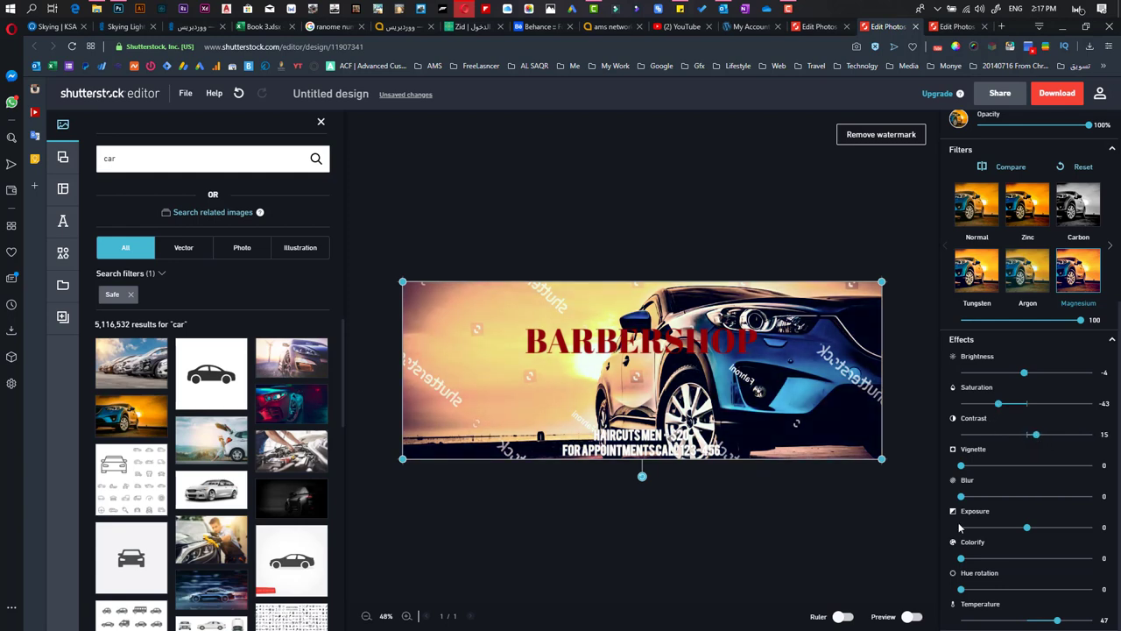
pyautogui.scroll(3, 963, 523)
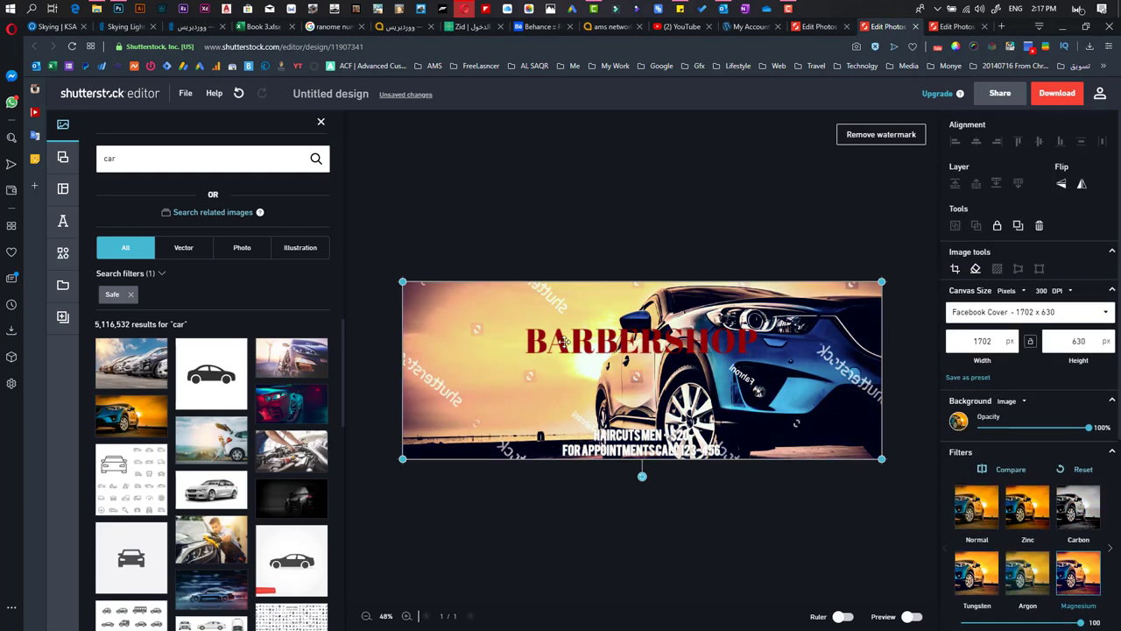
pyautogui.click(502, 252)
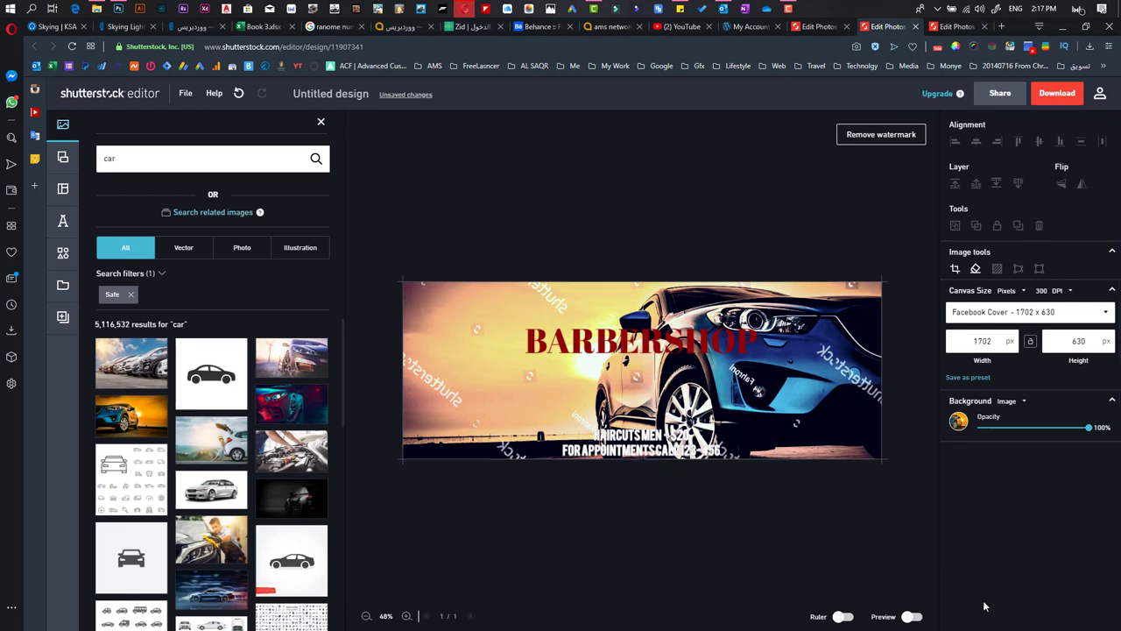
# Step: Move the BARBERSHOP heading onto the open sky beside the car and shrink it to clear the vehicle
pyautogui.click(408, 616)
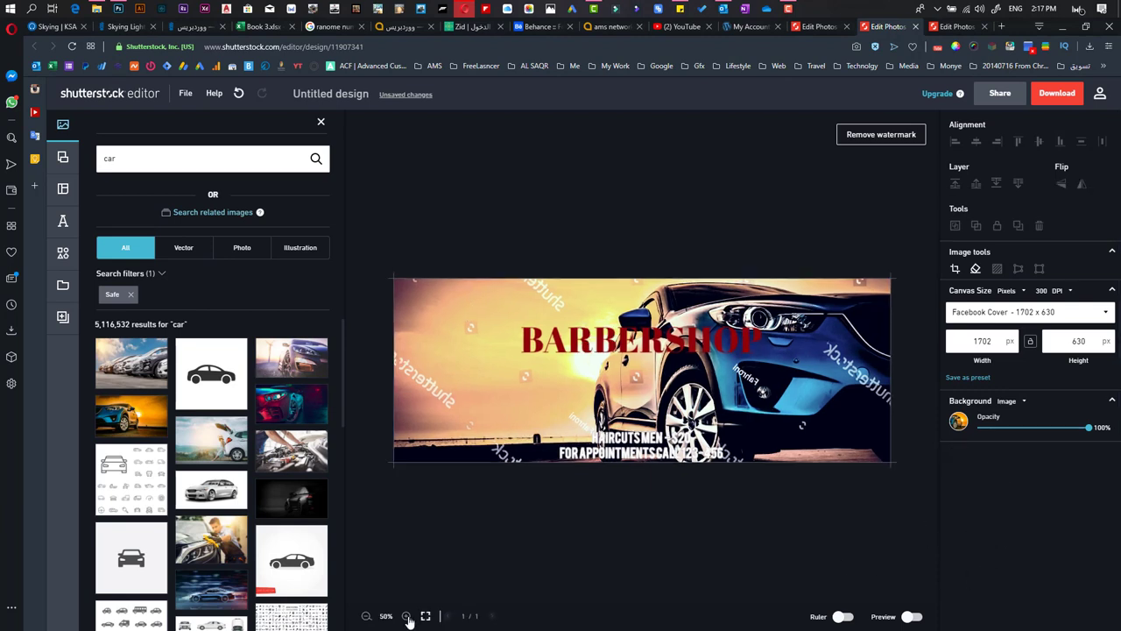
pyautogui.click(407, 617)
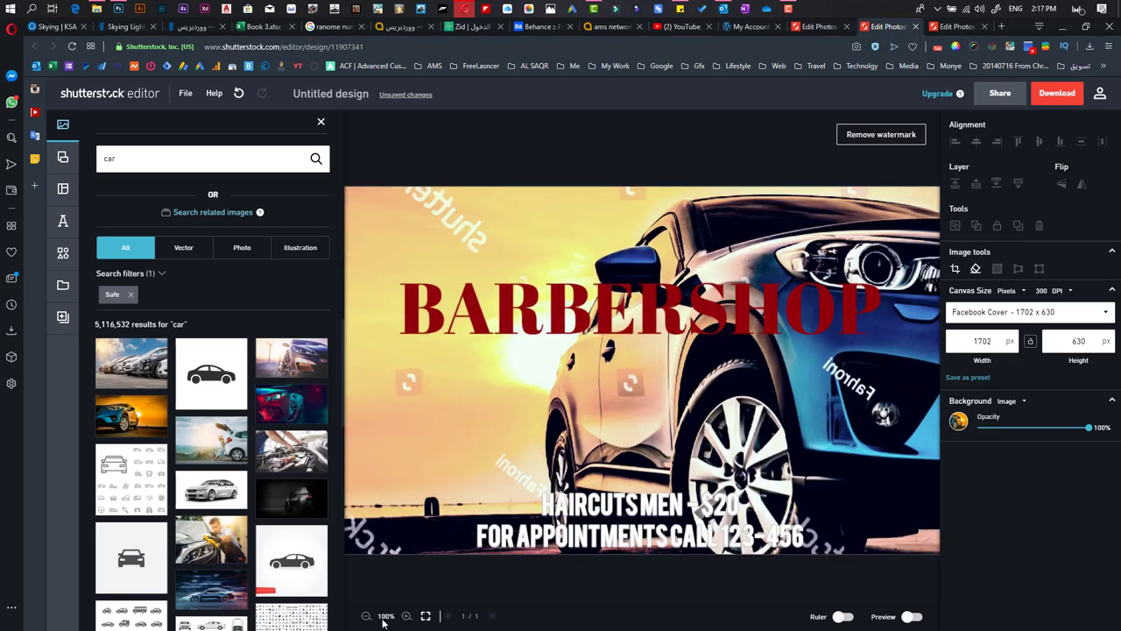
pyautogui.click(368, 617)
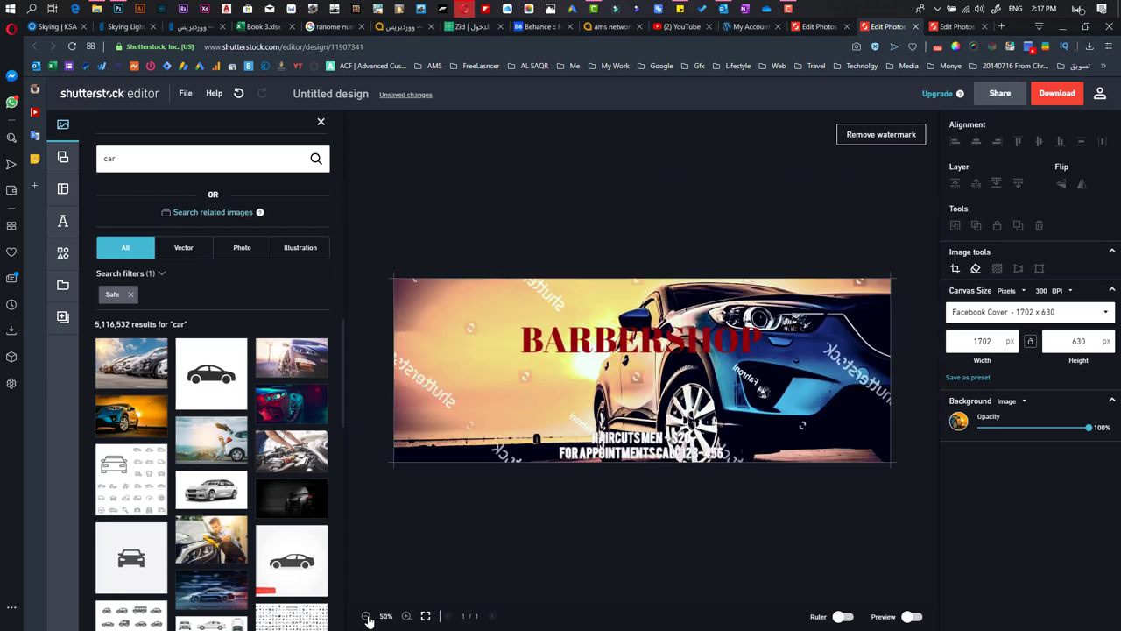
pyautogui.click(567, 342)
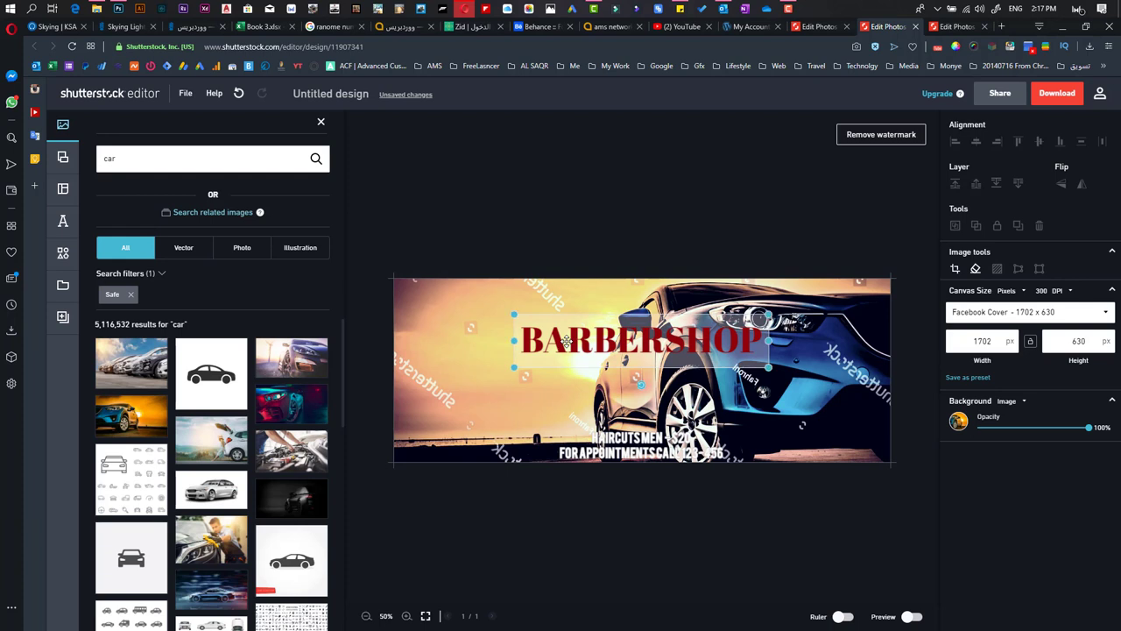
pyautogui.moveTo(567, 342); pyautogui.dragTo(500, 320)
pyautogui.moveTo(657, 294); pyautogui.dragTo(603, 298)
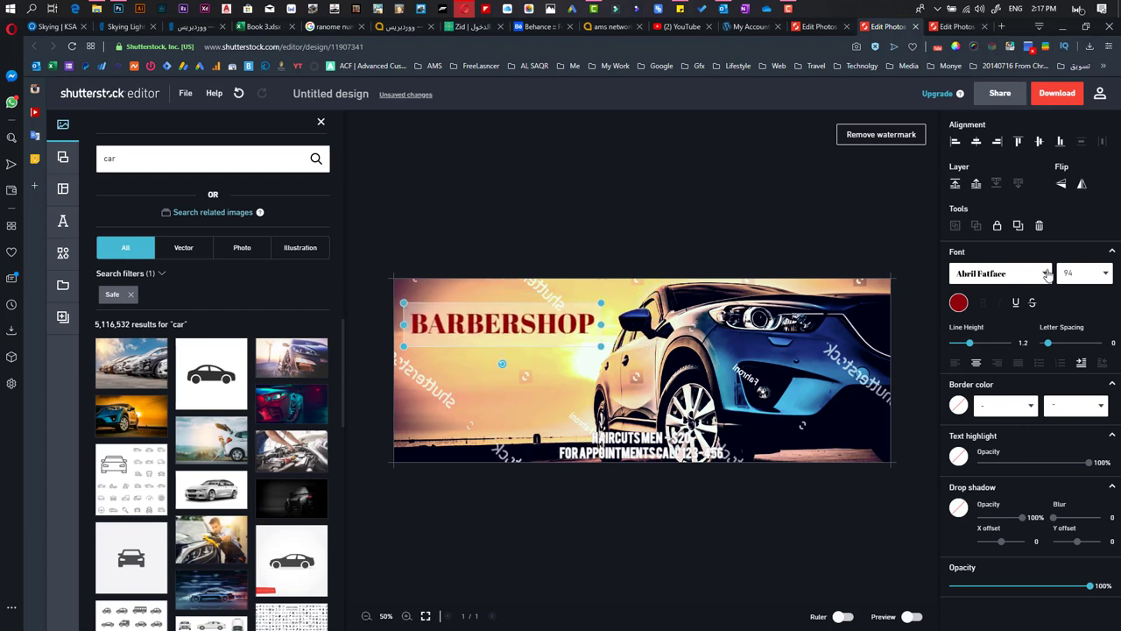
# Step: Change the BARBERSHOP heading's font to Amaranth and make it bold
pyautogui.click(1049, 275)
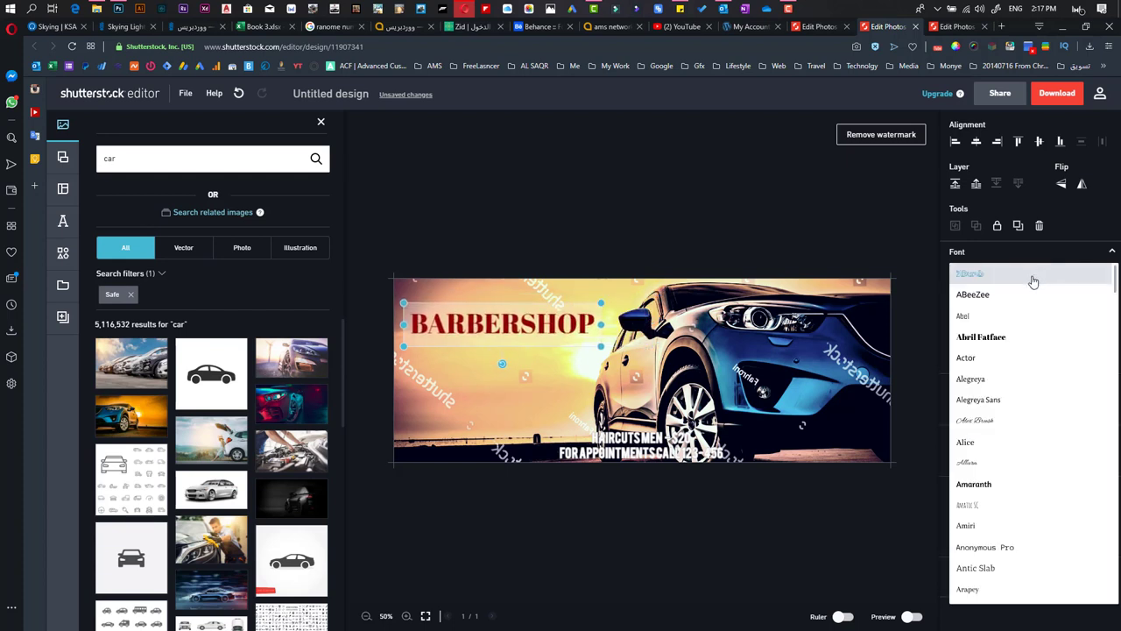
pyautogui.click(984, 362)
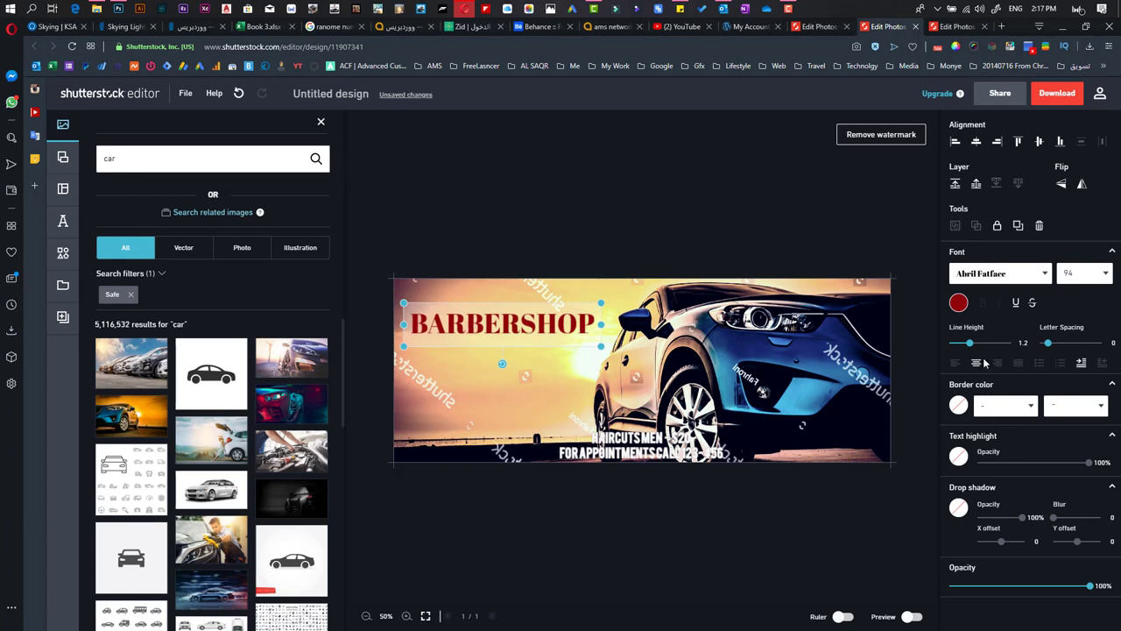
pyautogui.click(976, 278)
pyautogui.click(967, 499)
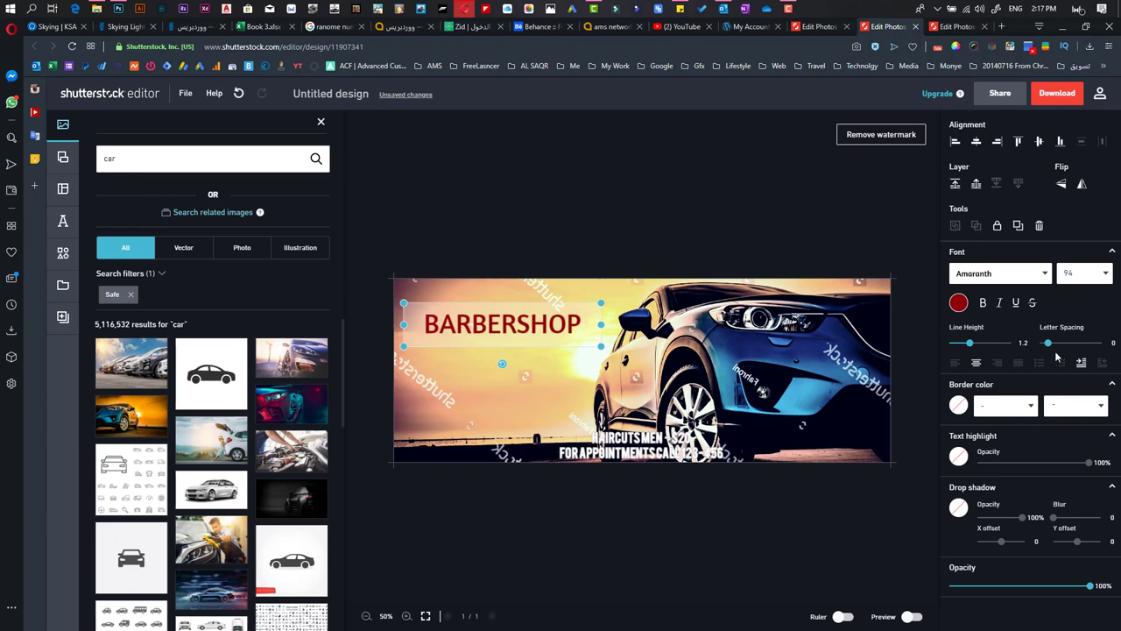
pyautogui.click(983, 304)
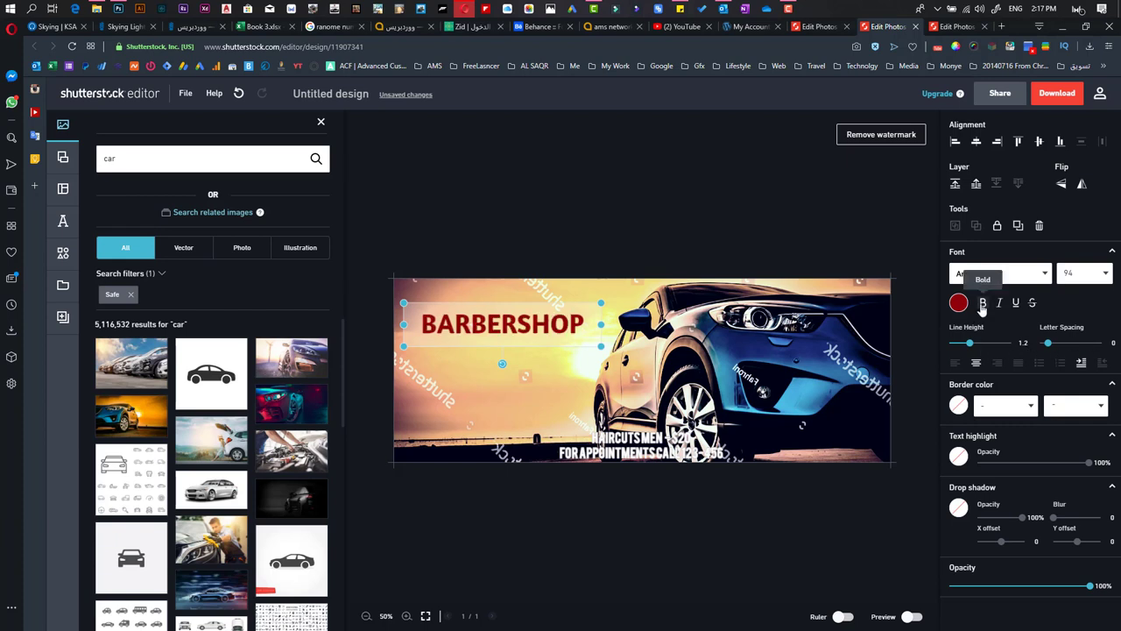
pyautogui.click(983, 304)
pyautogui.click(983, 304)
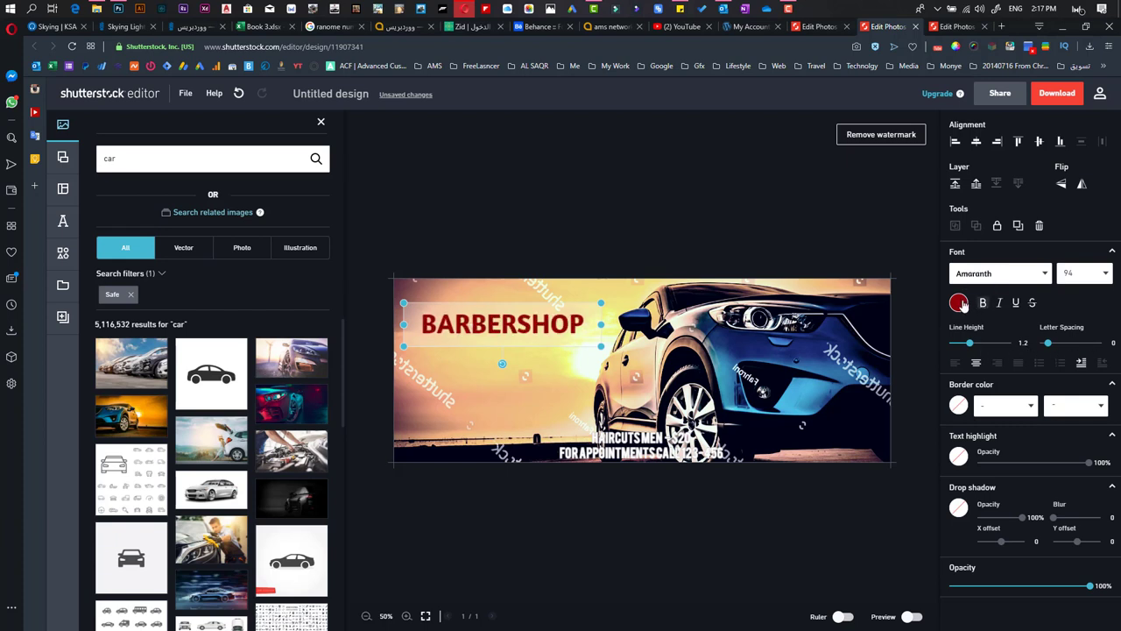
# Step: Recolor the BARBERSHOP heading to black
pyautogui.click(959, 303)
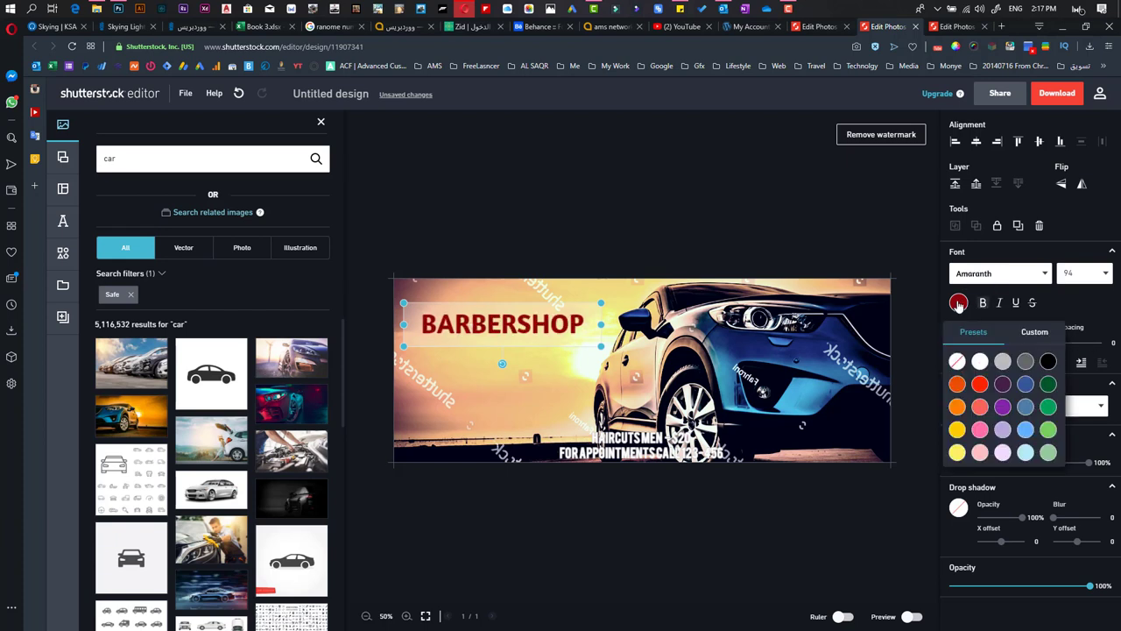
pyautogui.click(1048, 361)
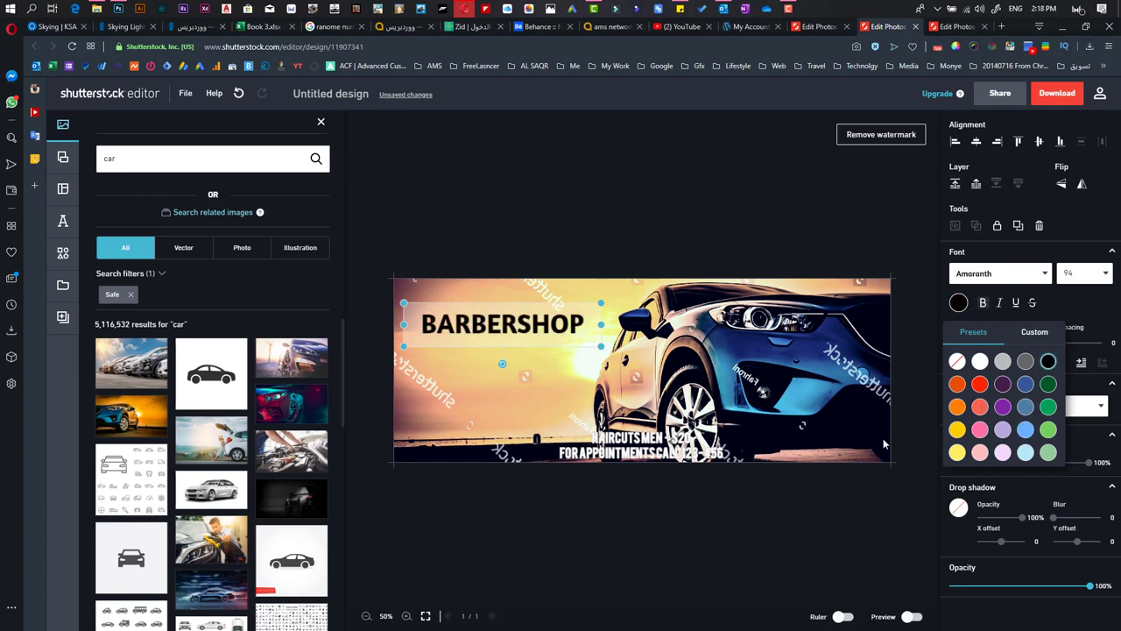
pyautogui.click(882, 507)
# Step: Add a border of size 16 to the BARBERSHOP heading and test its opacity
pyautogui.click(557, 329)
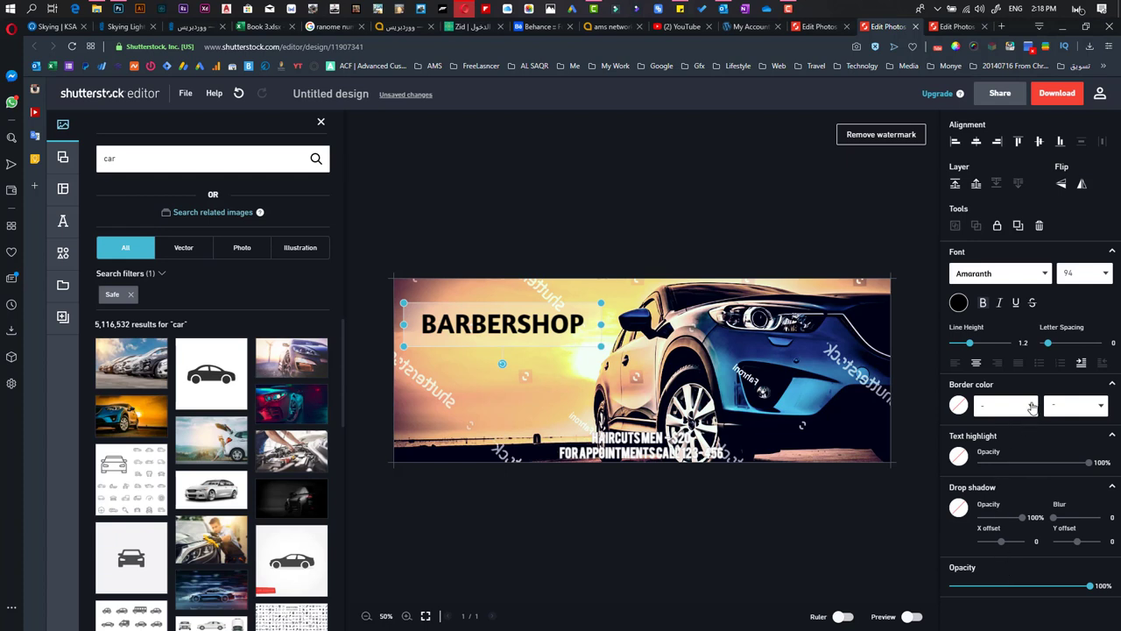
pyautogui.click(1032, 404)
pyautogui.click(999, 518)
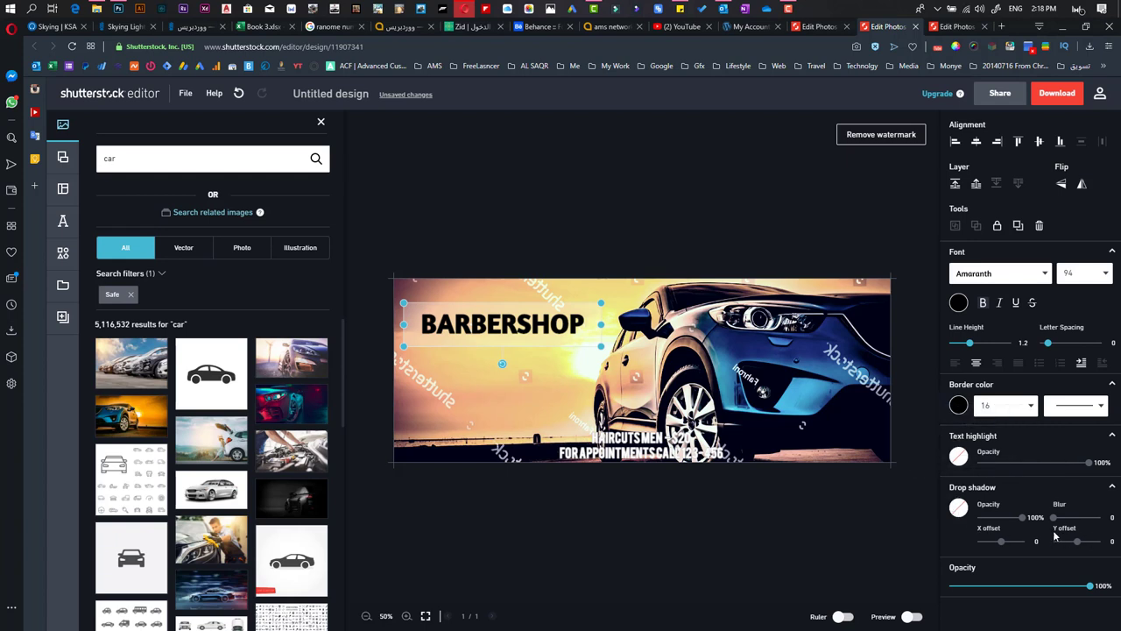
pyautogui.moveTo(1089, 585); pyautogui.dragTo(1120, 596)
# Step: Move the haircut and appointment text directly below the BARBERSHOP heading and recolor it to the dark gray preset
pyautogui.click(640, 446)
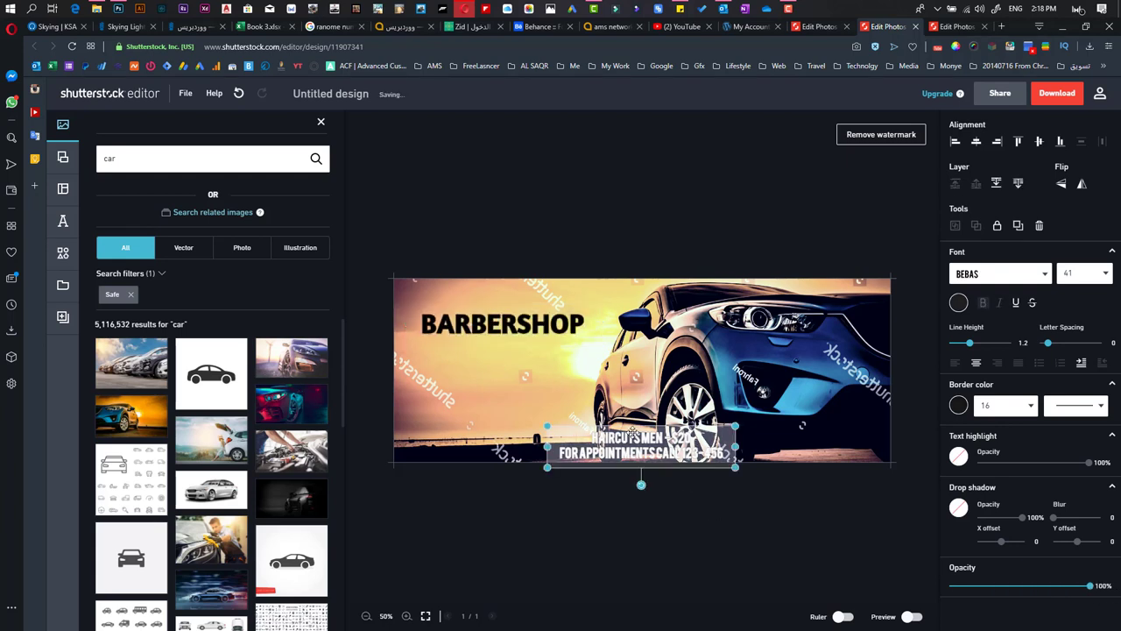
pyautogui.moveTo(639, 446); pyautogui.dragTo(488, 356)
pyautogui.click(959, 302)
pyautogui.click(1024, 361)
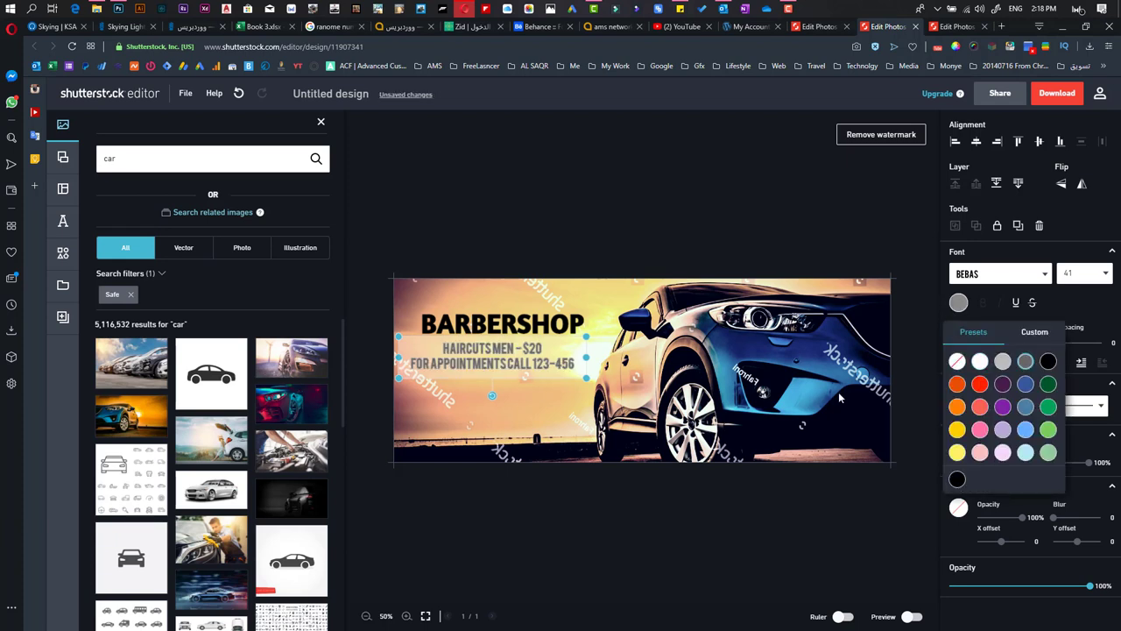
pyautogui.click(567, 508)
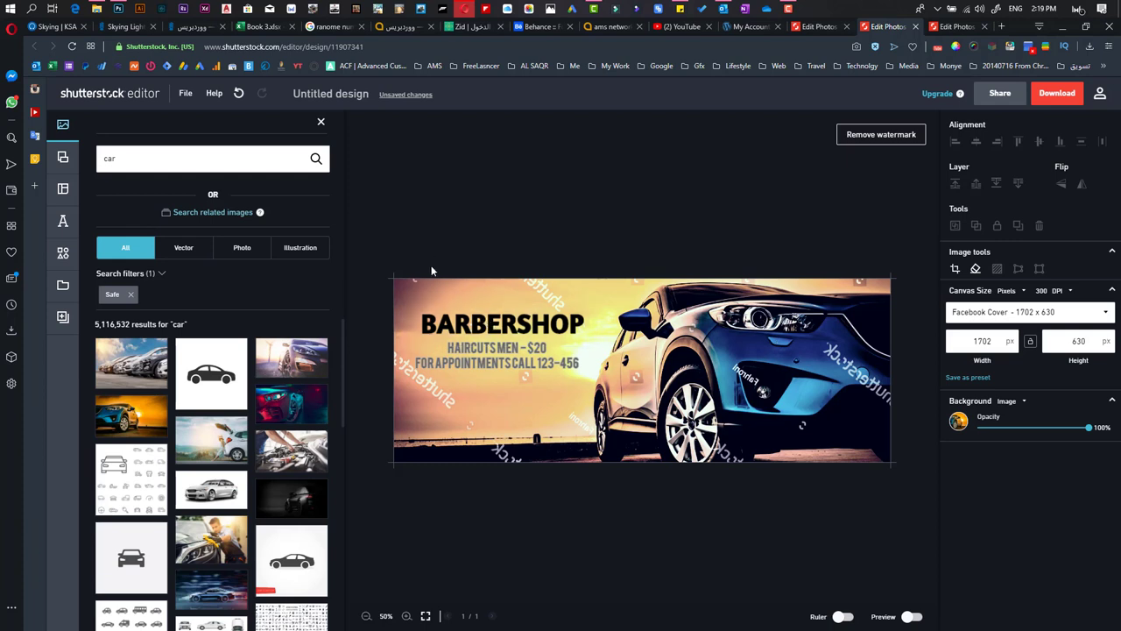
# Step: Replace the heading with "AMS" and the "HAIRCUTS MEN - $20" line below it with "NETWORKS"
pyautogui.click(517, 326)
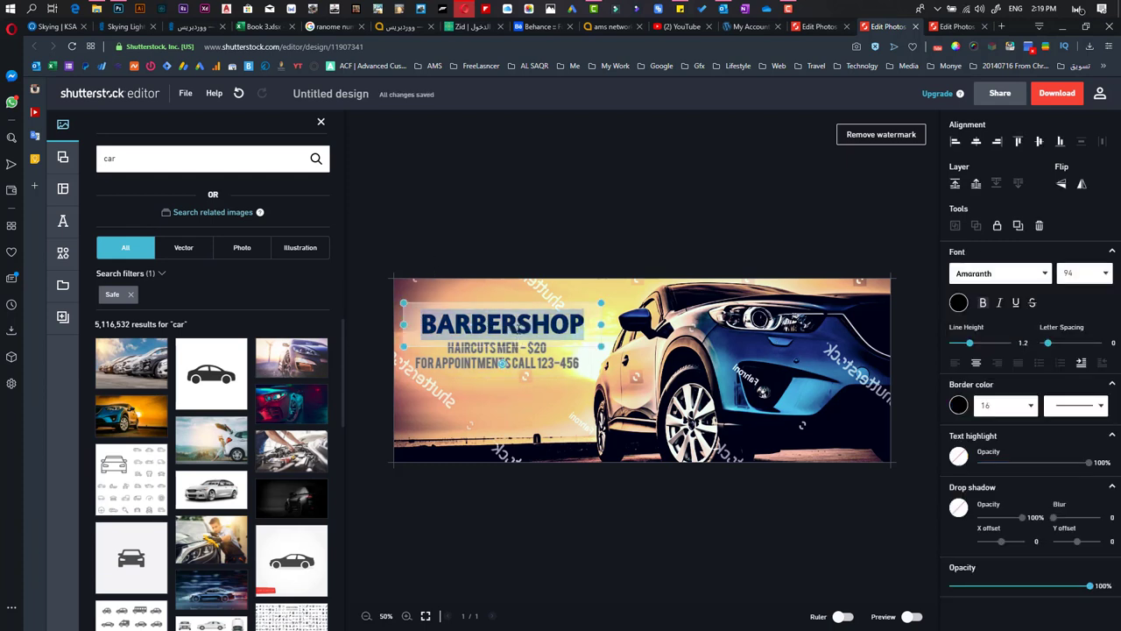
pyautogui.write('AMS')
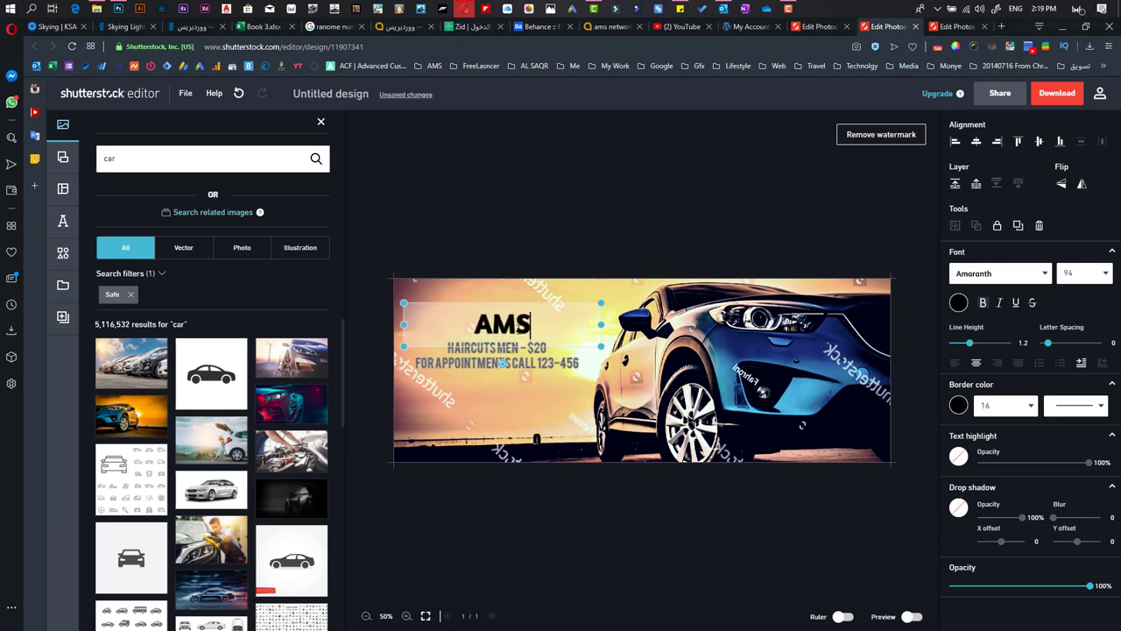
pyautogui.click(605, 214)
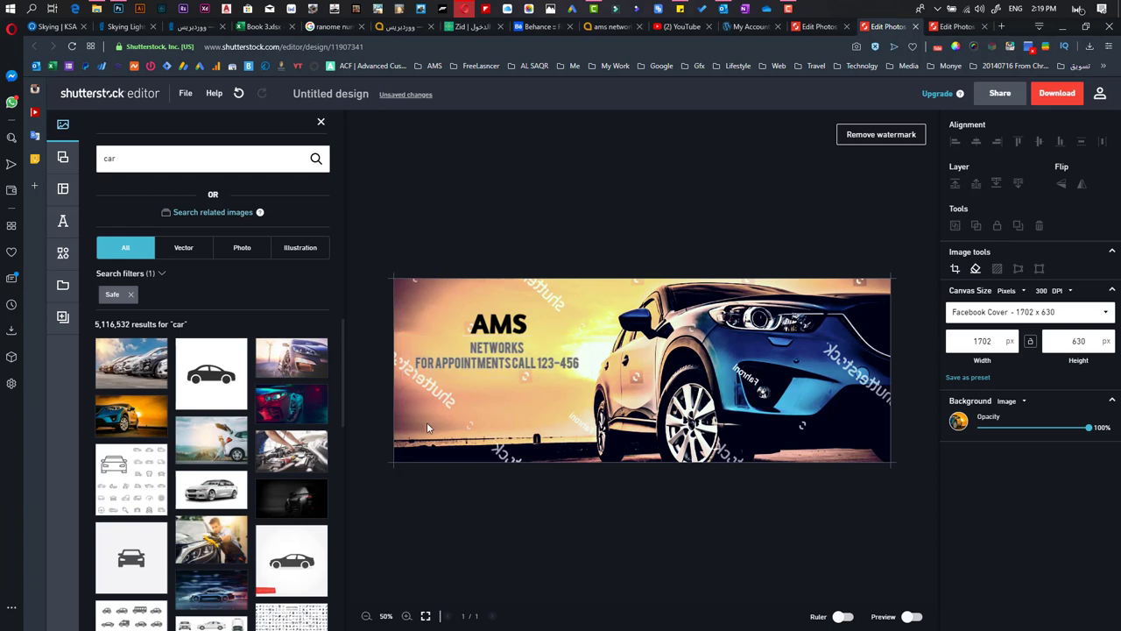
# Step: Look through the preset canvas sizes and choose Facebook Cover at 1702 x 630 px
pyautogui.click(57, 158)
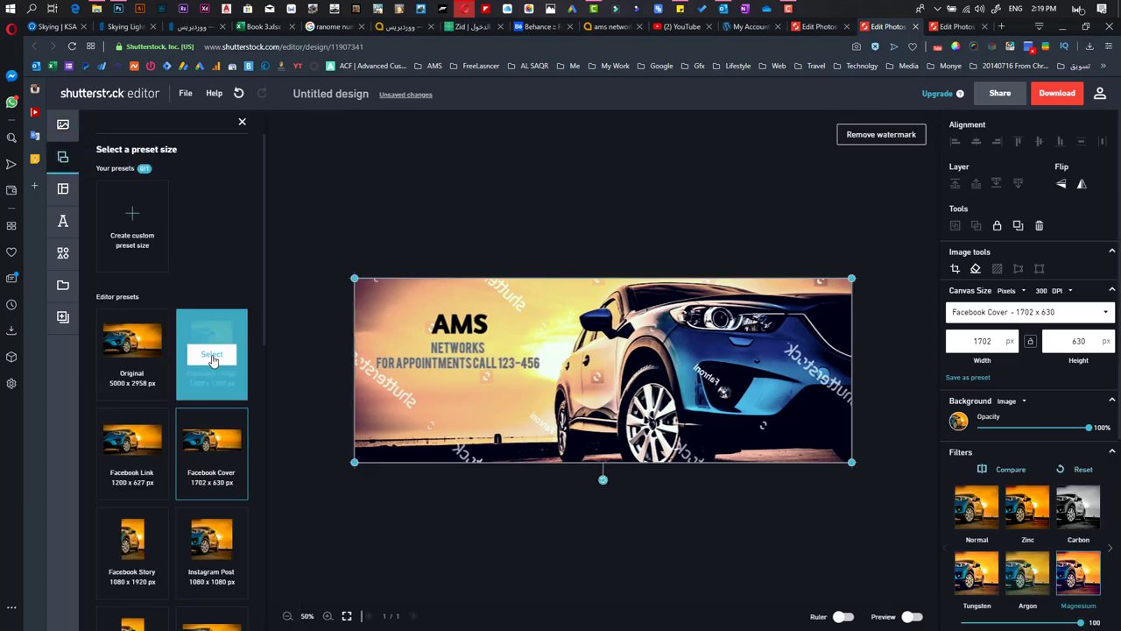
pyautogui.moveTo(223, 381)
pyautogui.scroll(-8, 215, 413)
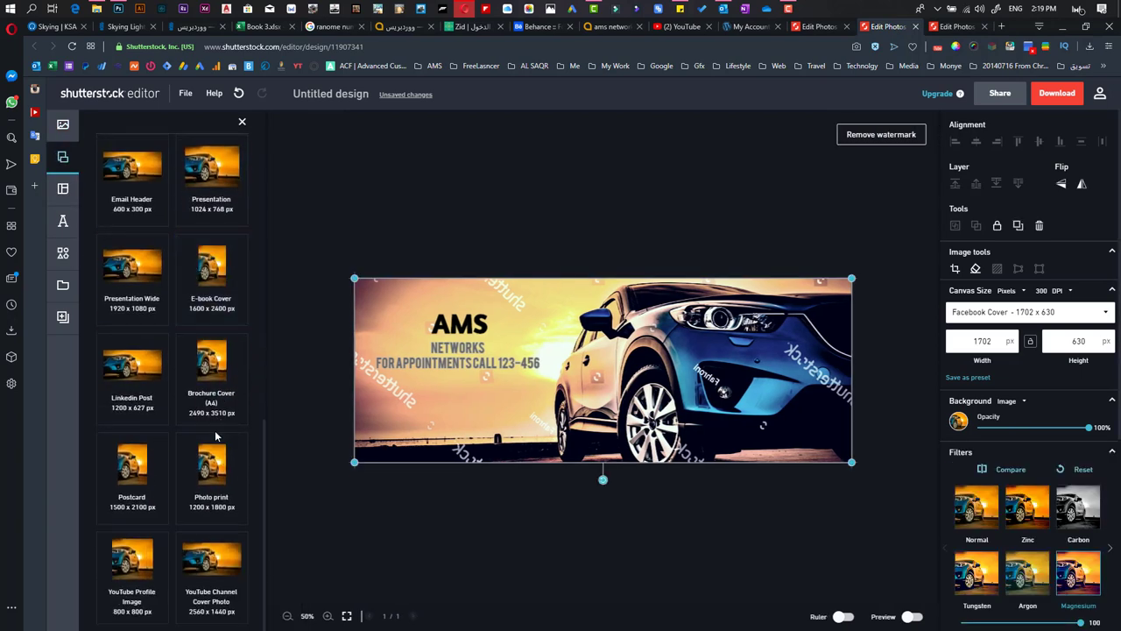
pyautogui.scroll(8, 176, 394)
pyautogui.click(211, 453)
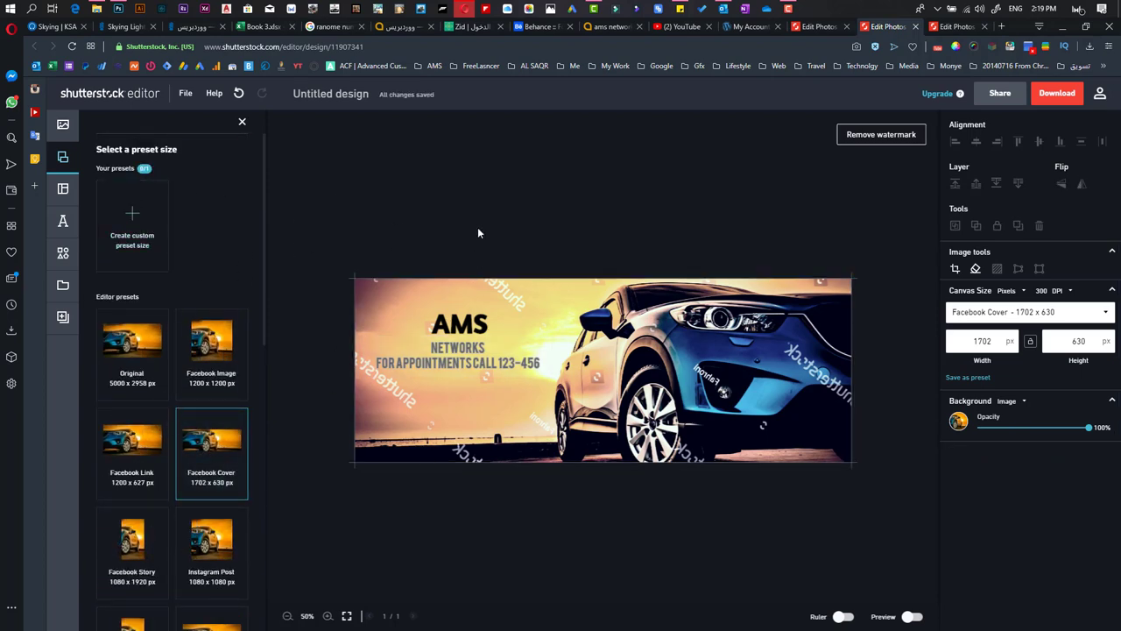
# Step: Browse the Facebook Cover templates and the ready-made text designs
pyautogui.click(60, 197)
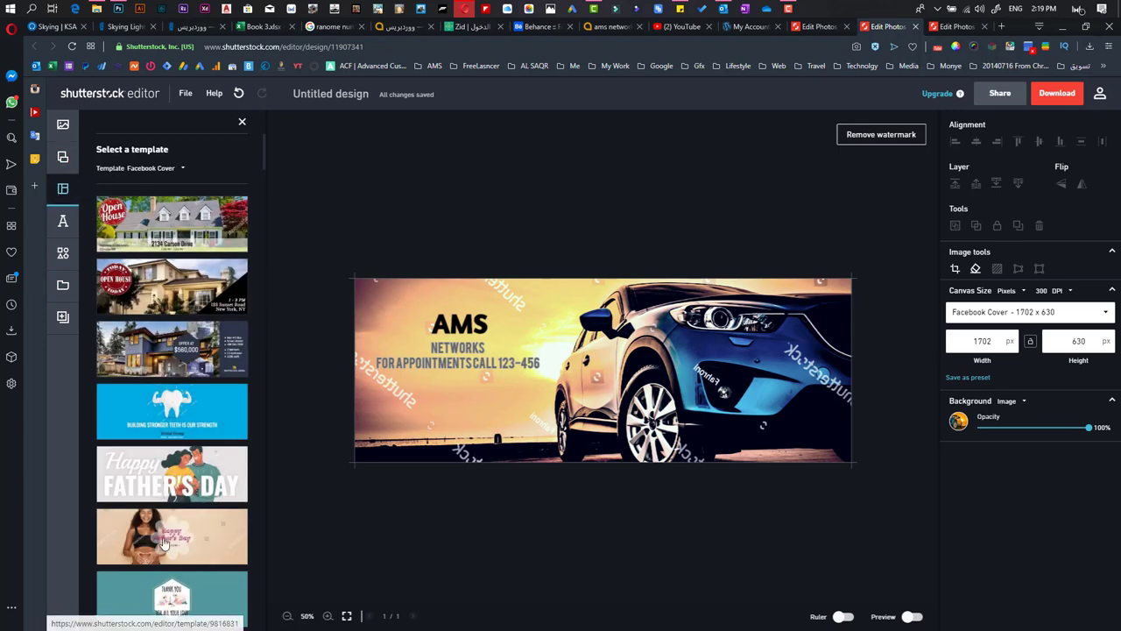
pyautogui.scroll(-10, 167, 526)
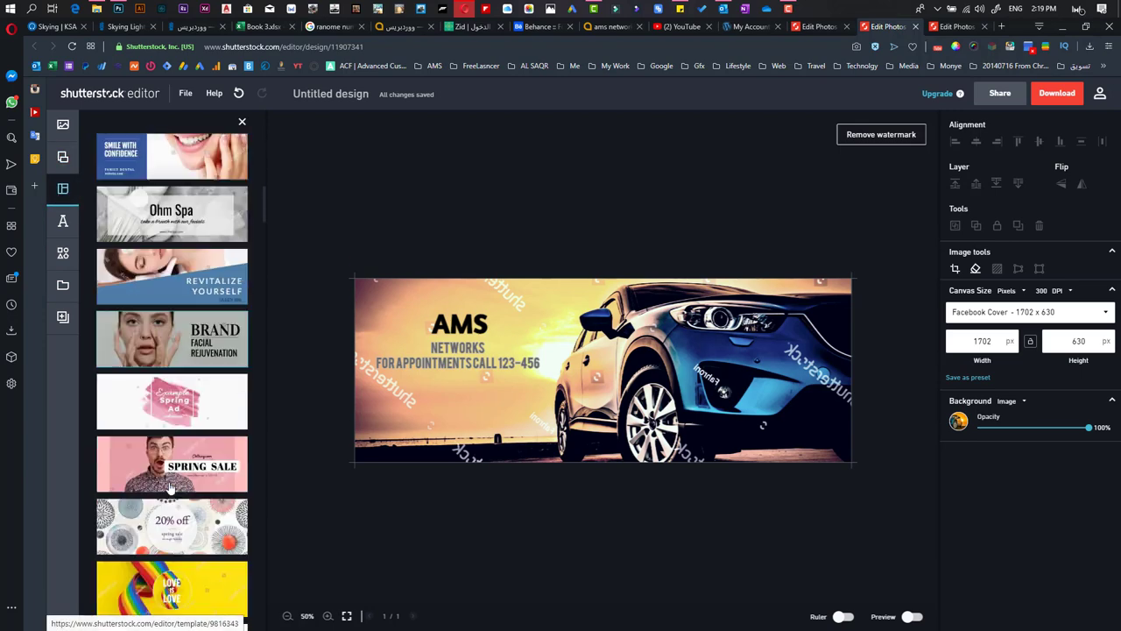
pyautogui.scroll(-15, 170, 487)
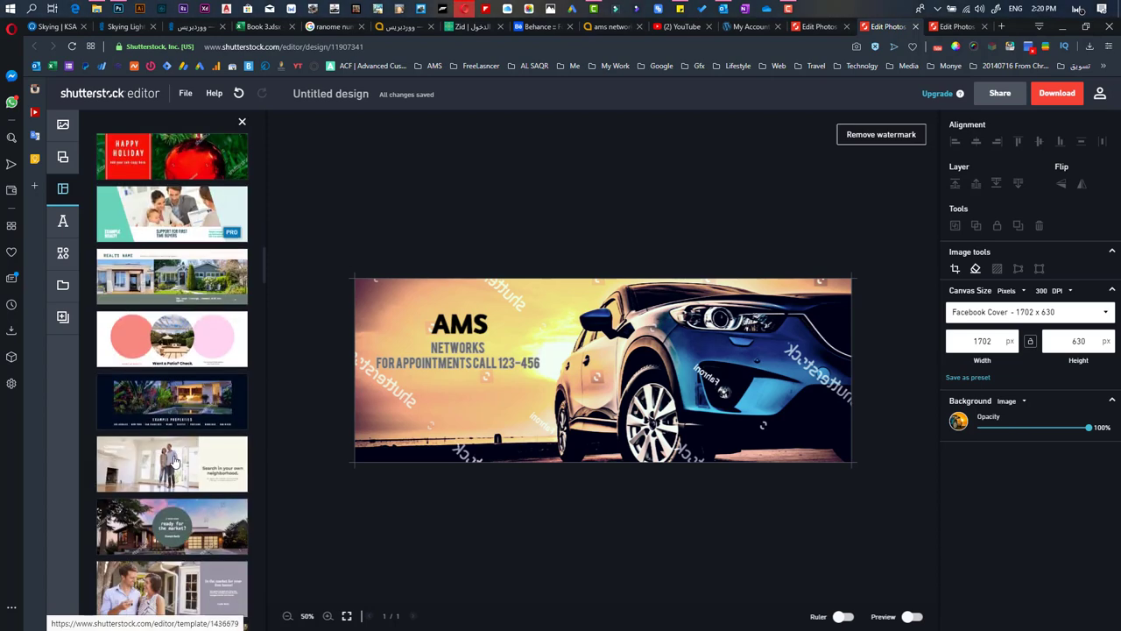
pyautogui.scroll(-3, 174, 461)
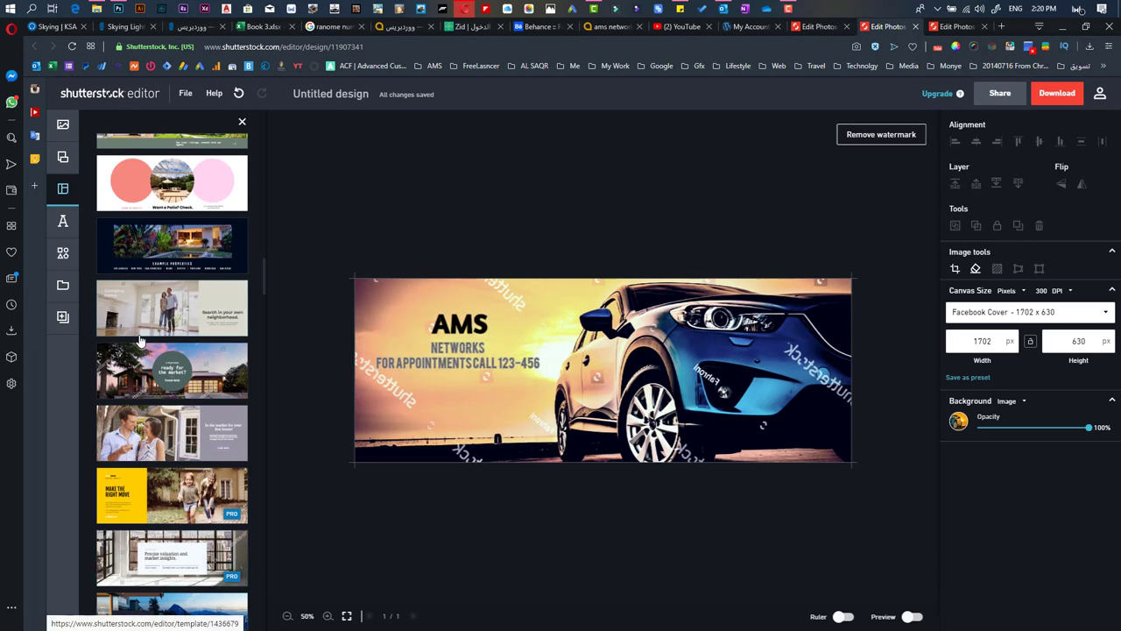
pyautogui.click(62, 222)
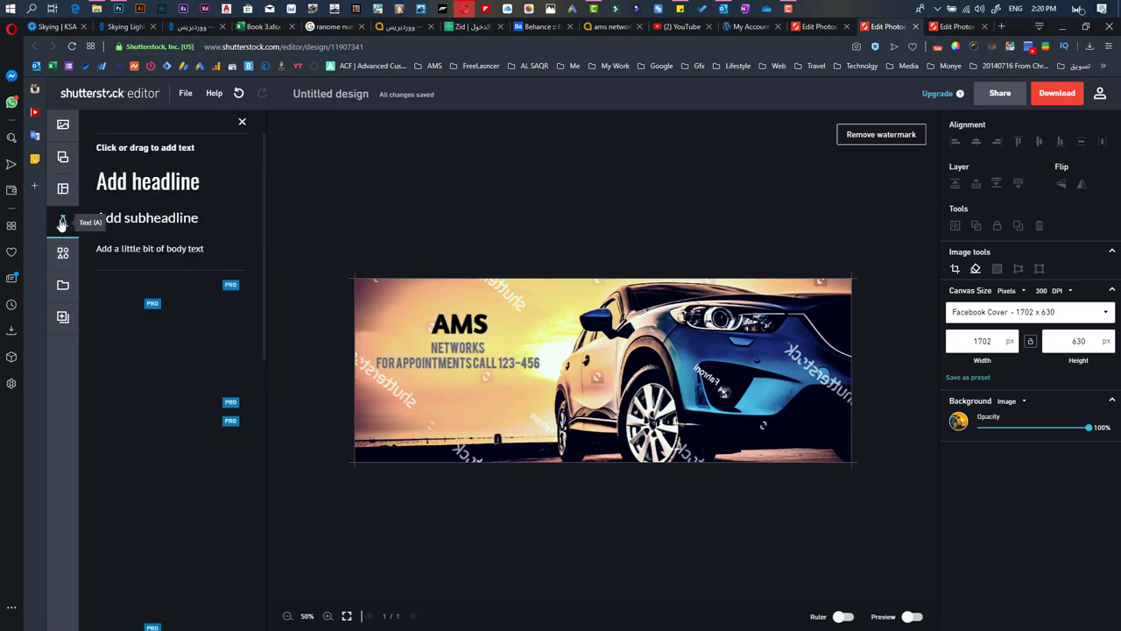
pyautogui.scroll(-2, 156, 418)
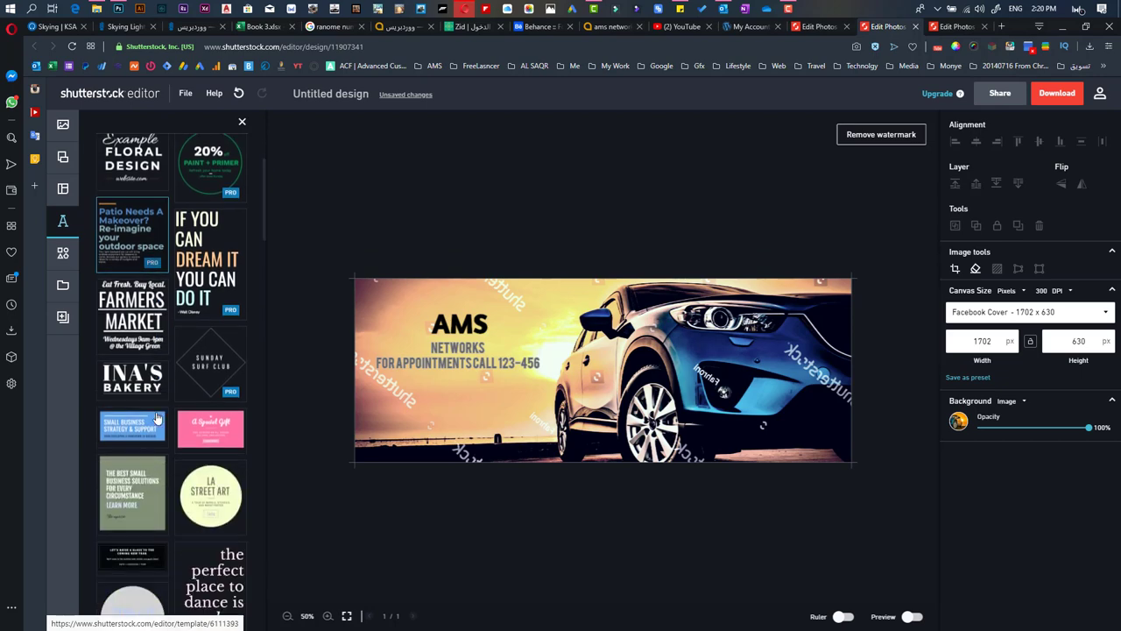
# Step: Add the "the forbidden stranger" text design to the cover and place it over the AMS text beside the car
pyautogui.scroll(-10, 156, 418)
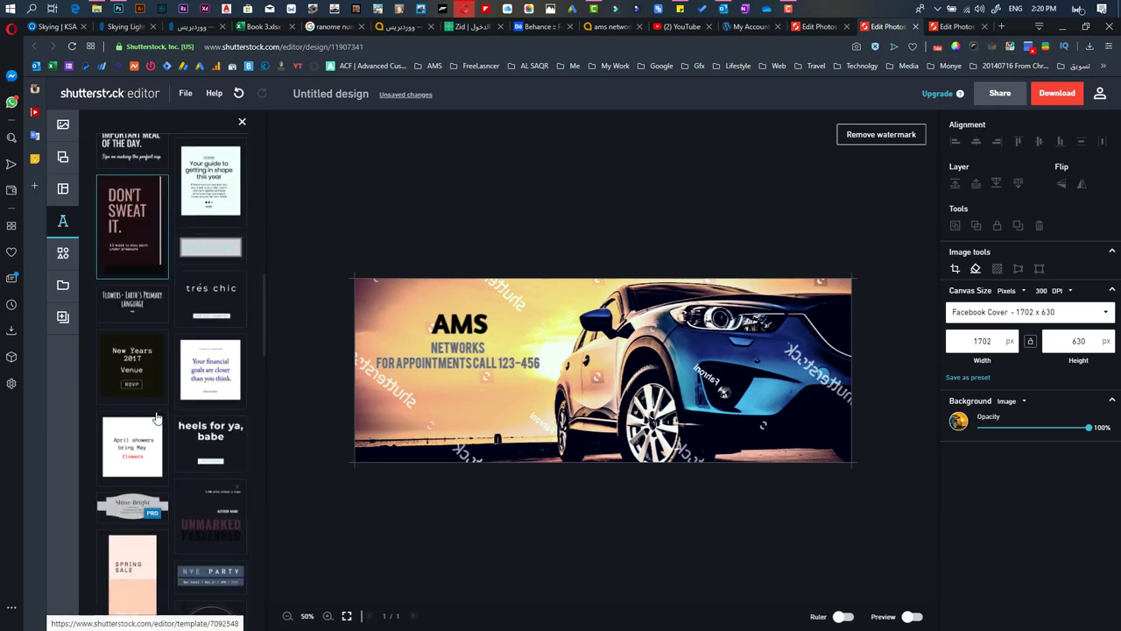
pyautogui.scroll(-10, 156, 418)
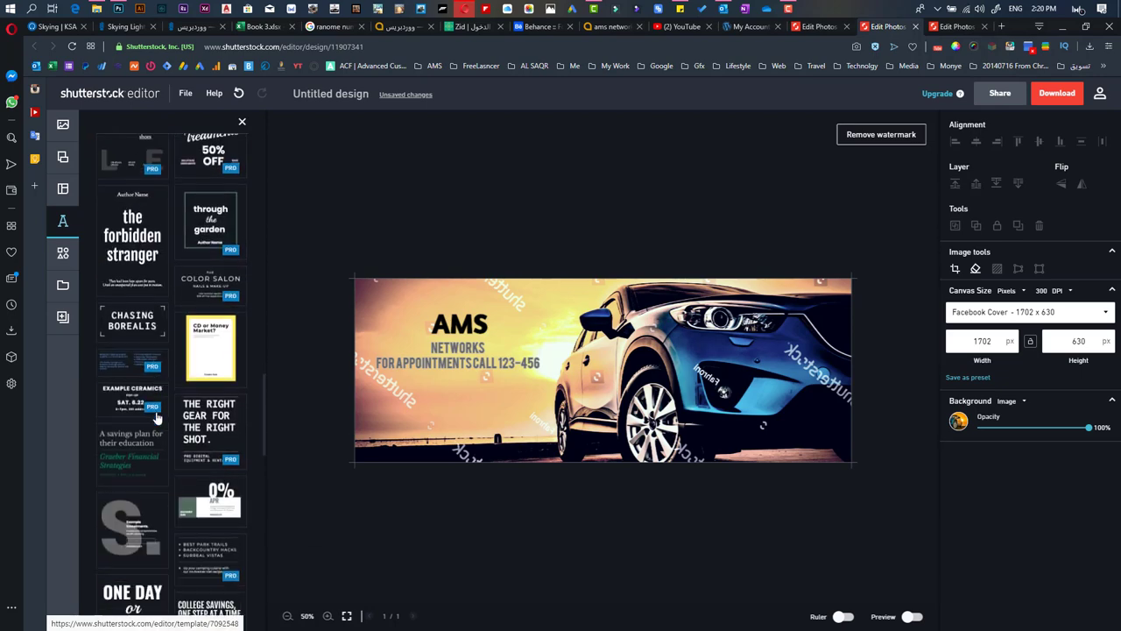
pyautogui.scroll(-2, 156, 418)
pyautogui.scroll(3, 131, 376)
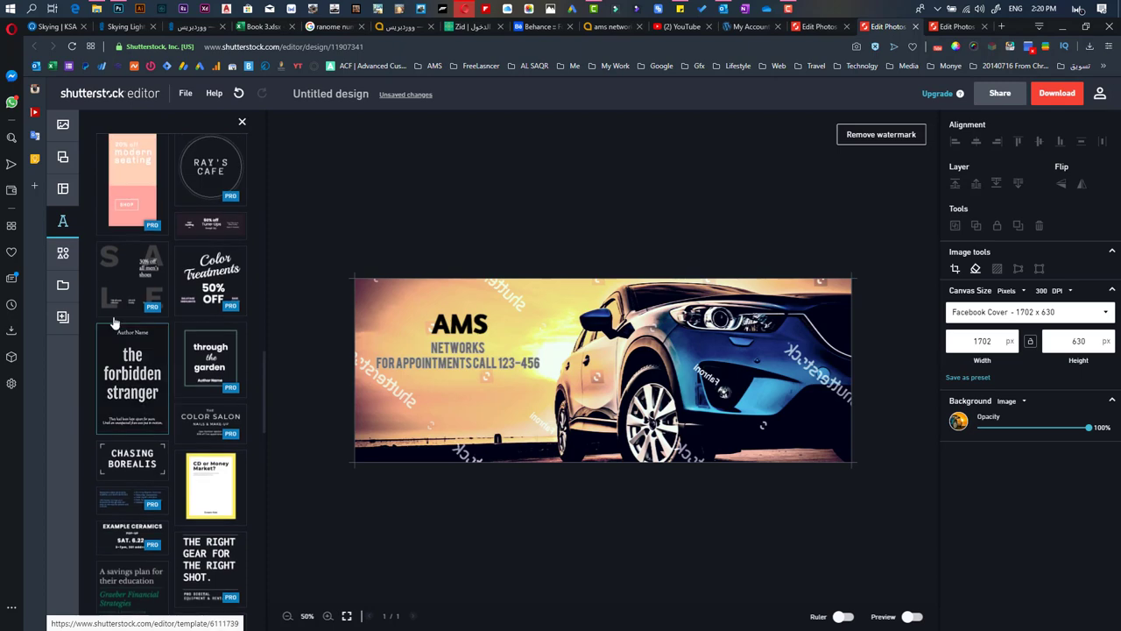
pyautogui.click(131, 375)
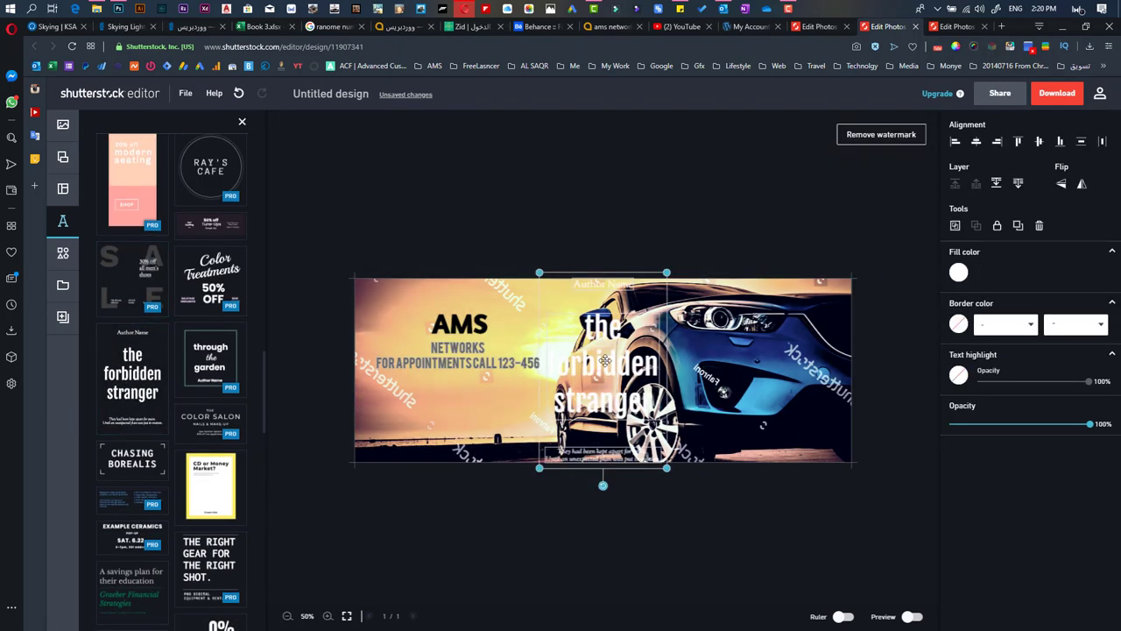
pyautogui.moveTo(604, 360); pyautogui.dragTo(459, 363)
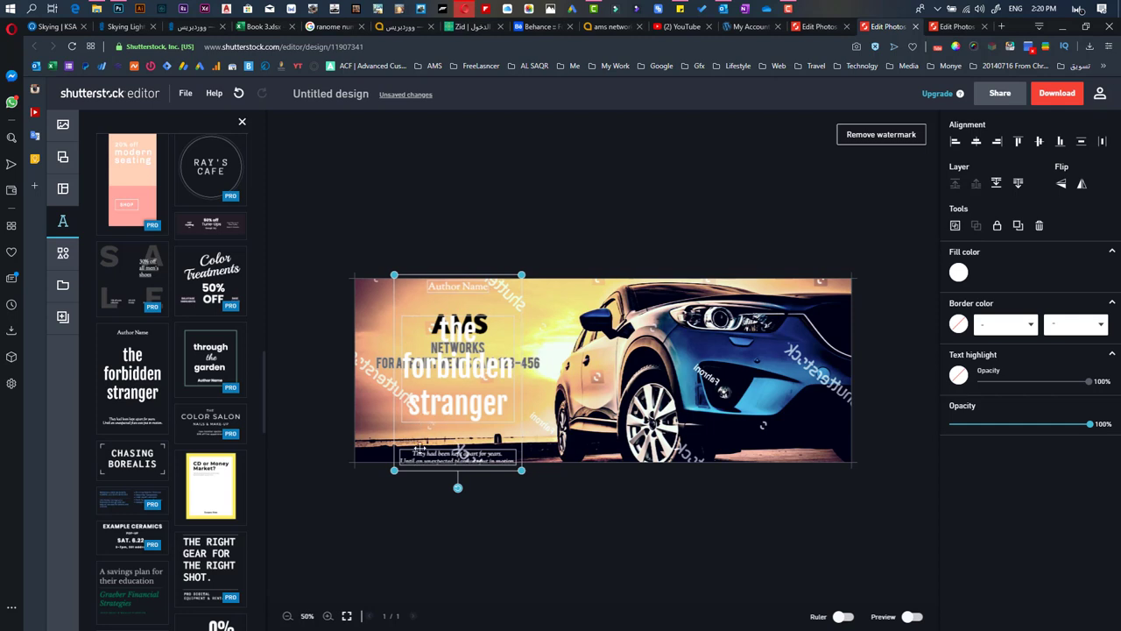
# Step: Move the black "the forbidden stranger" title onto the car and the "Author Name" line clear of the AMS text
pyautogui.click(432, 530)
pyautogui.click(483, 446)
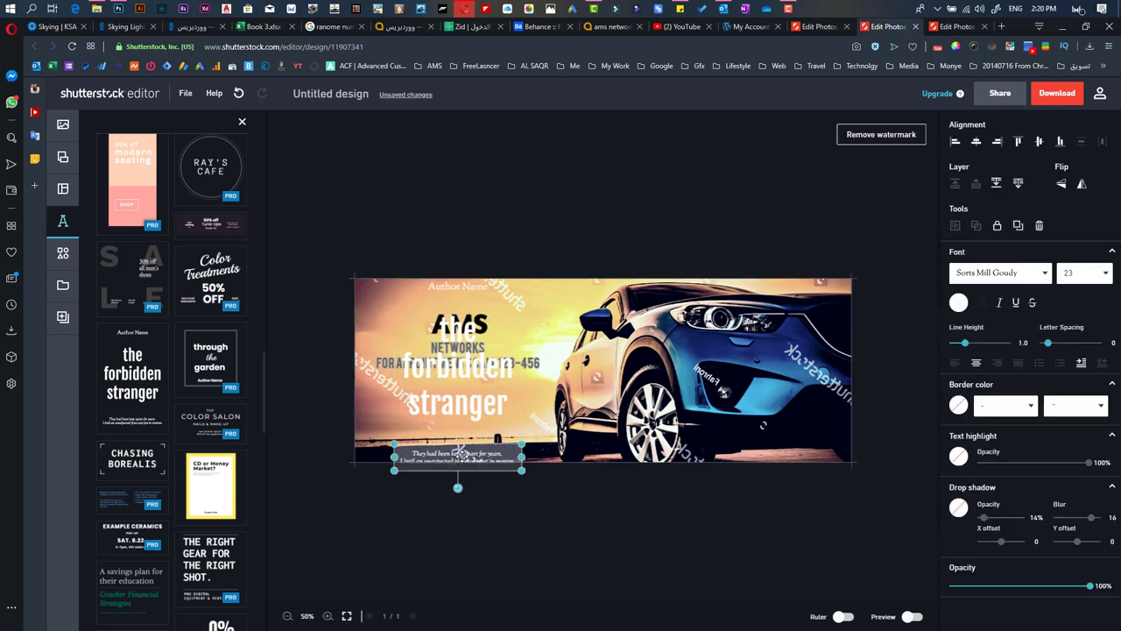
pyautogui.moveTo(457, 487)
pyautogui.mouseDown()
pyautogui.moveTo(438, 484)
pyautogui.moveTo(482, 500)
pyautogui.moveTo(440, 499)
pyautogui.moveTo(481, 505)
pyautogui.moveTo(458, 488)
pyautogui.mouseUp()
pyautogui.moveTo(439, 337); pyautogui.dragTo(600, 335)
pyautogui.moveTo(457, 286); pyautogui.dragTo(545, 302)
# Step: Delete the "AMS" heading and the "NETWORKS" appointment text from the cover
pyautogui.click(474, 359)
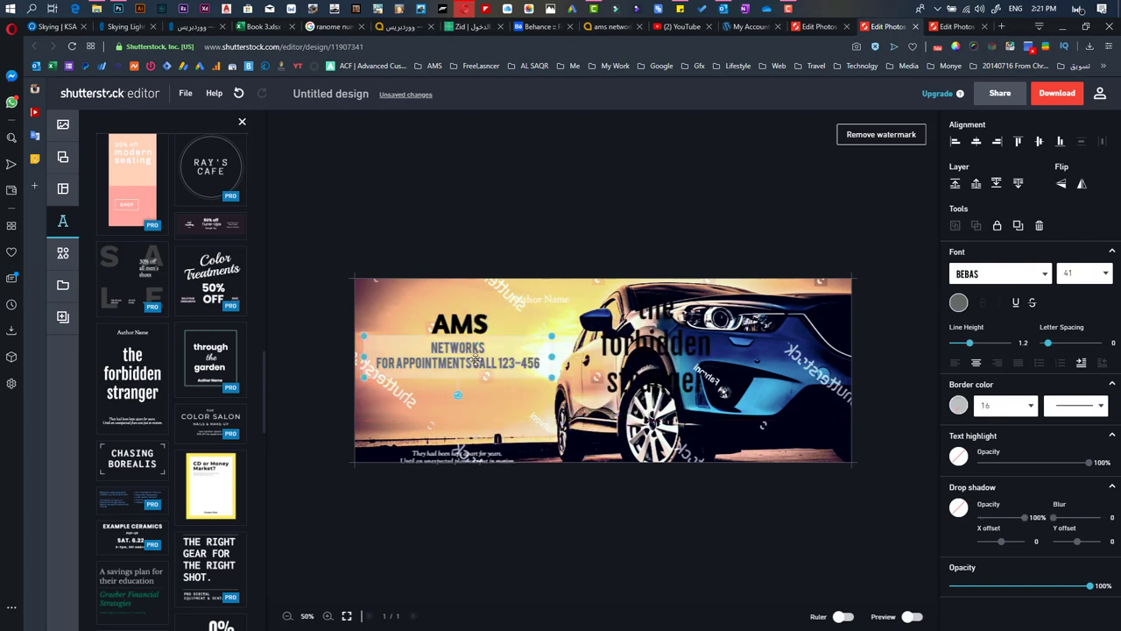
pyautogui.press('Delete')
pyautogui.click(448, 314)
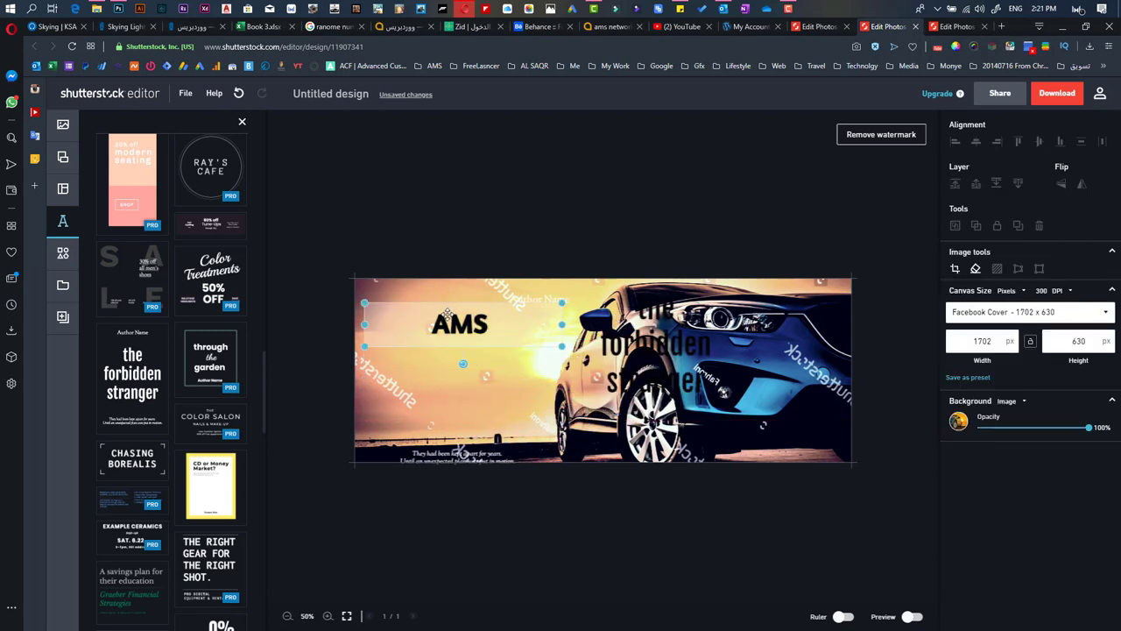
pyautogui.click(454, 323)
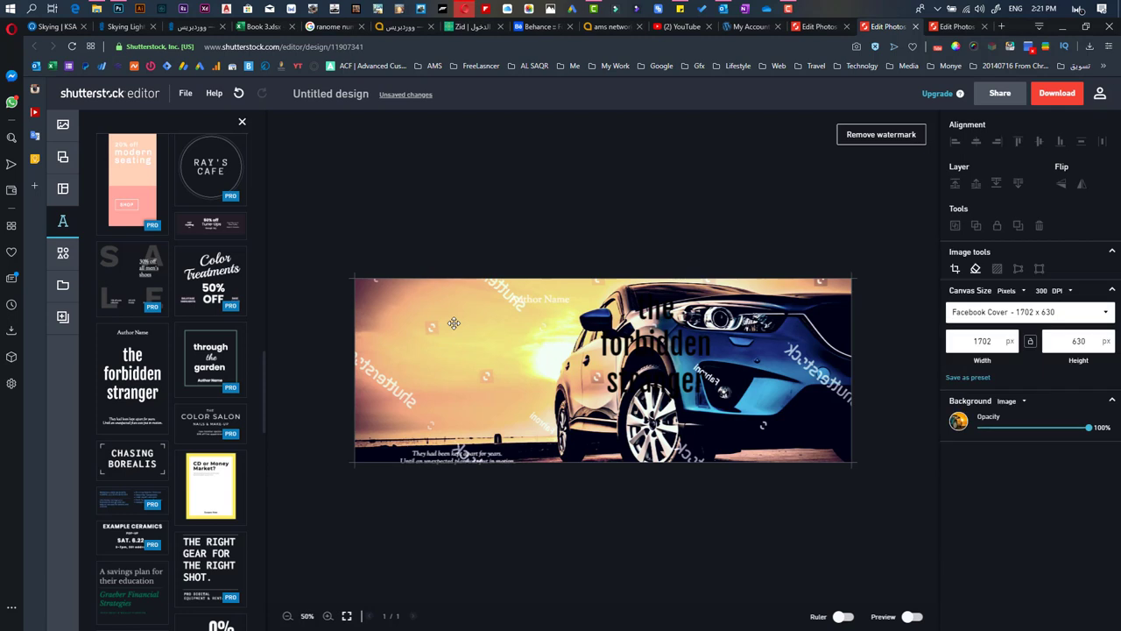
pyautogui.hotkey('ctrl', 'z')
pyautogui.hotkey('ctrl', 'z')
pyautogui.hotkey('ctrl', 'z')
# Step: Bring the title and the "Author Name" line above it back beside the car, and color "Author Name" black
pyautogui.moveTo(468, 362); pyautogui.dragTo(461, 364)
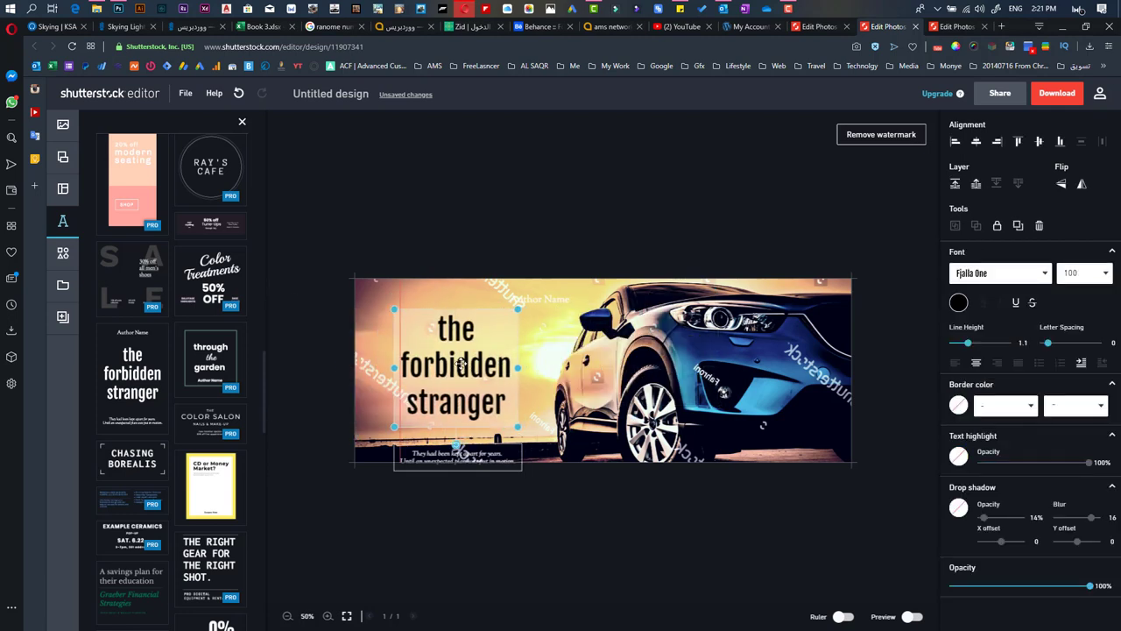
pyautogui.moveTo(543, 300); pyautogui.dragTo(453, 297)
pyautogui.click(958, 305)
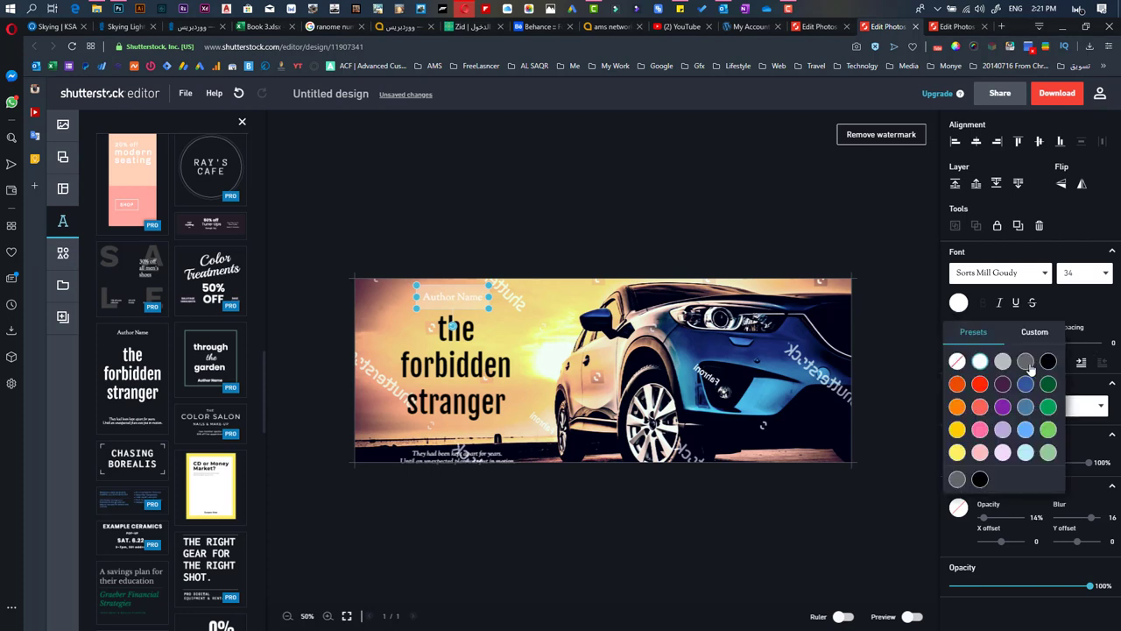
pyautogui.click(1049, 361)
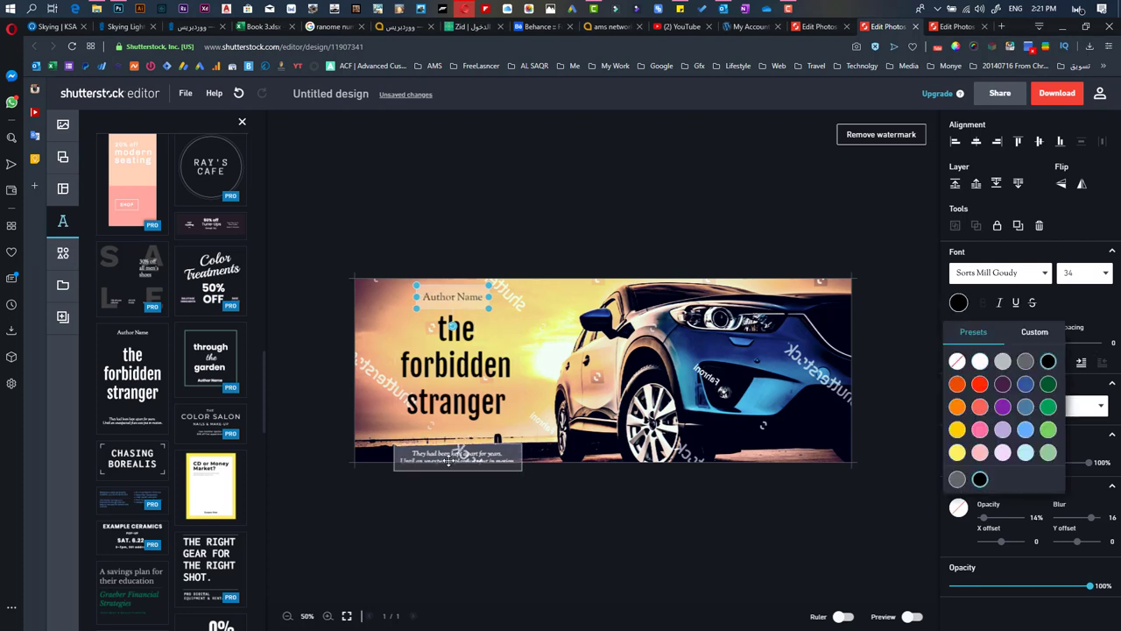
# Step: Move the small tagline directly beneath the title and recolor it with the dark gray preset
pyautogui.moveTo(453, 458); pyautogui.dragTo(457, 428)
pyautogui.click(1025, 360)
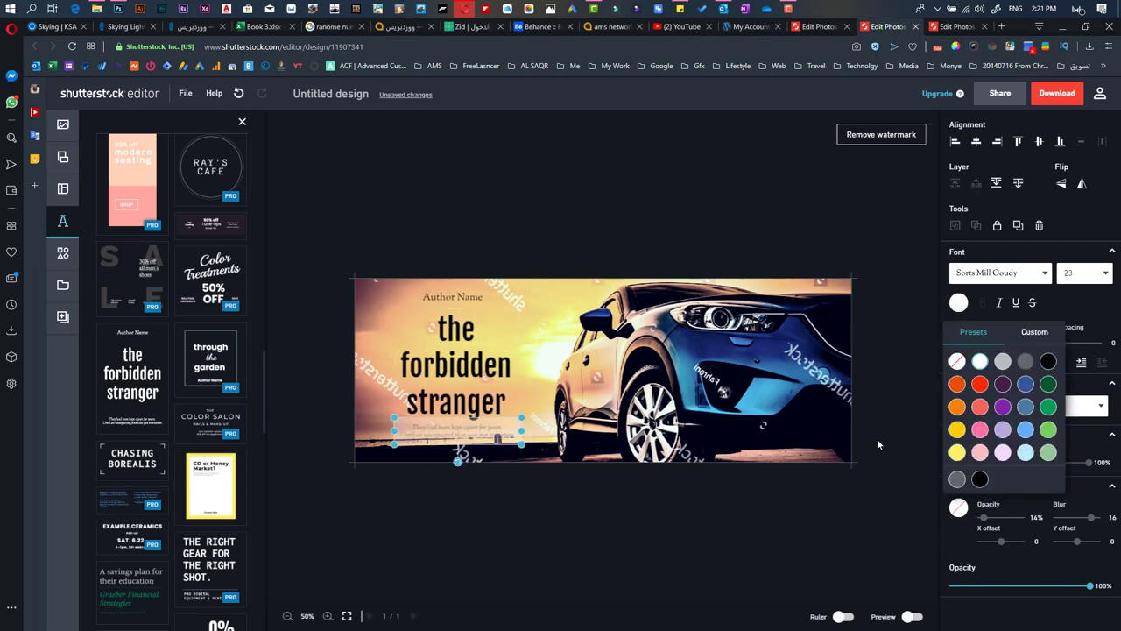
pyautogui.click(540, 557)
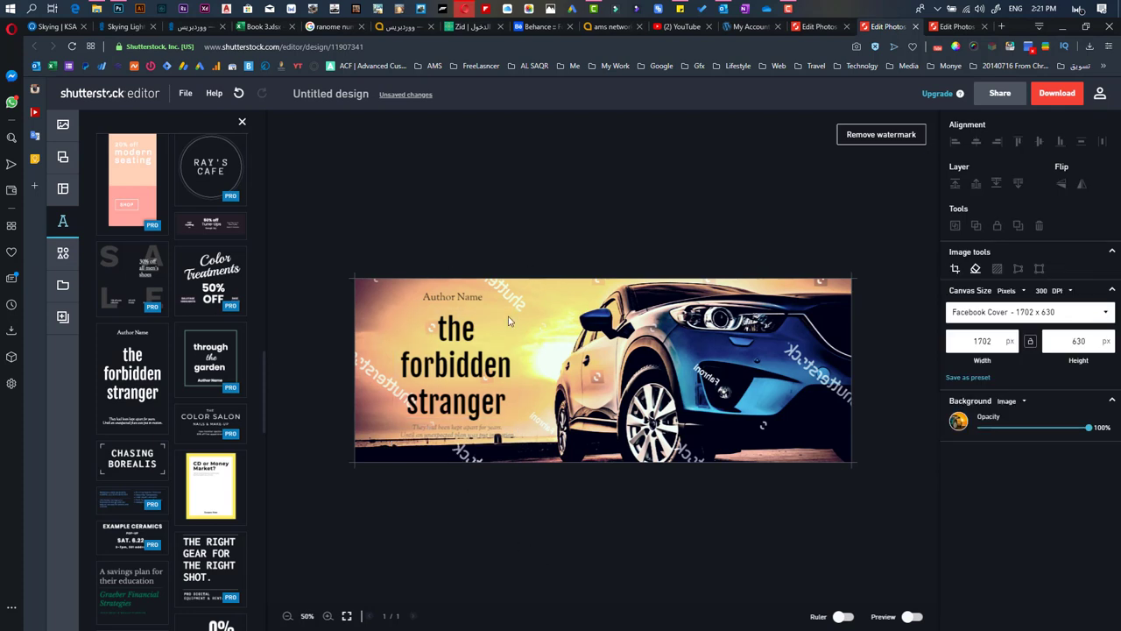
# Step: Browse the shapes, icons and emojis, then add a grinning emoji tilted beside the top of the title
pyautogui.click(62, 252)
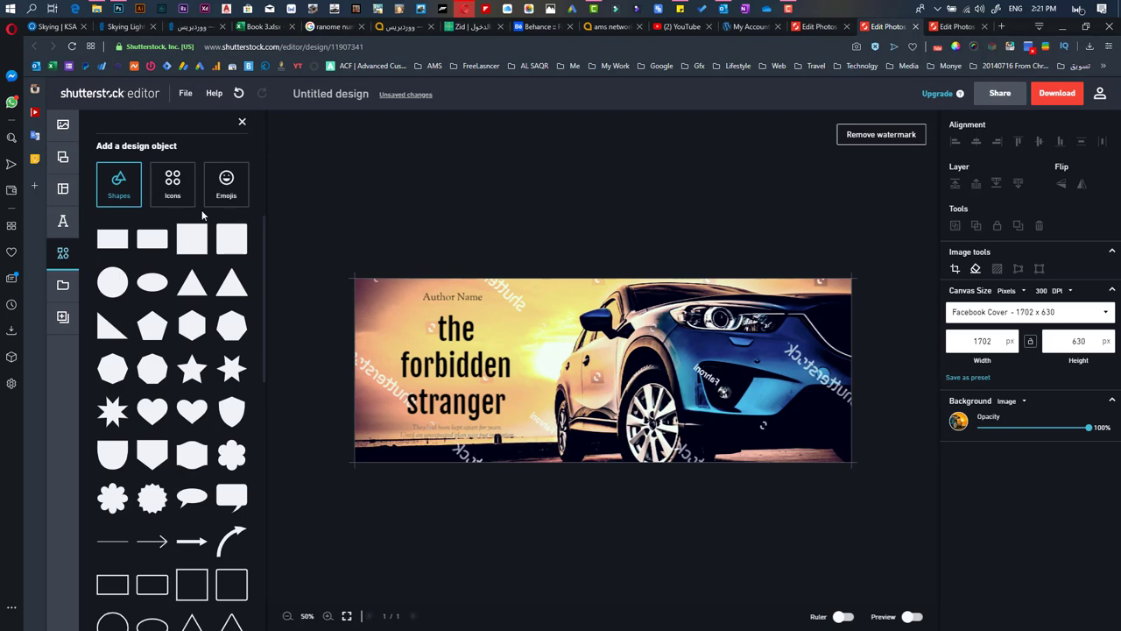
pyautogui.scroll(-10, 194, 399)
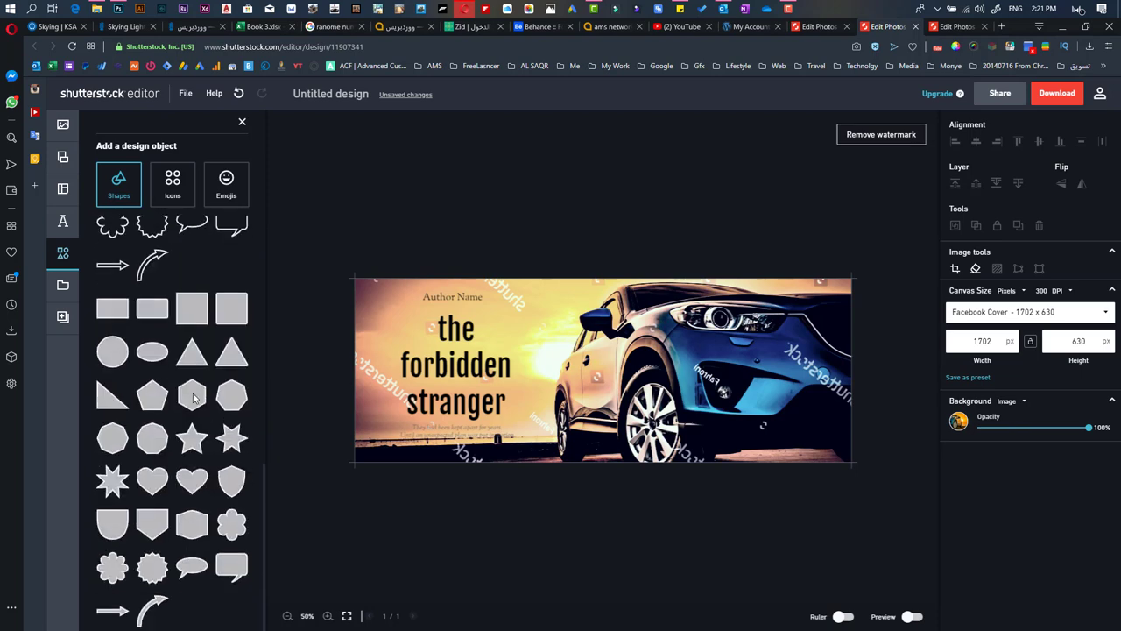
pyautogui.scroll(-1, 194, 398)
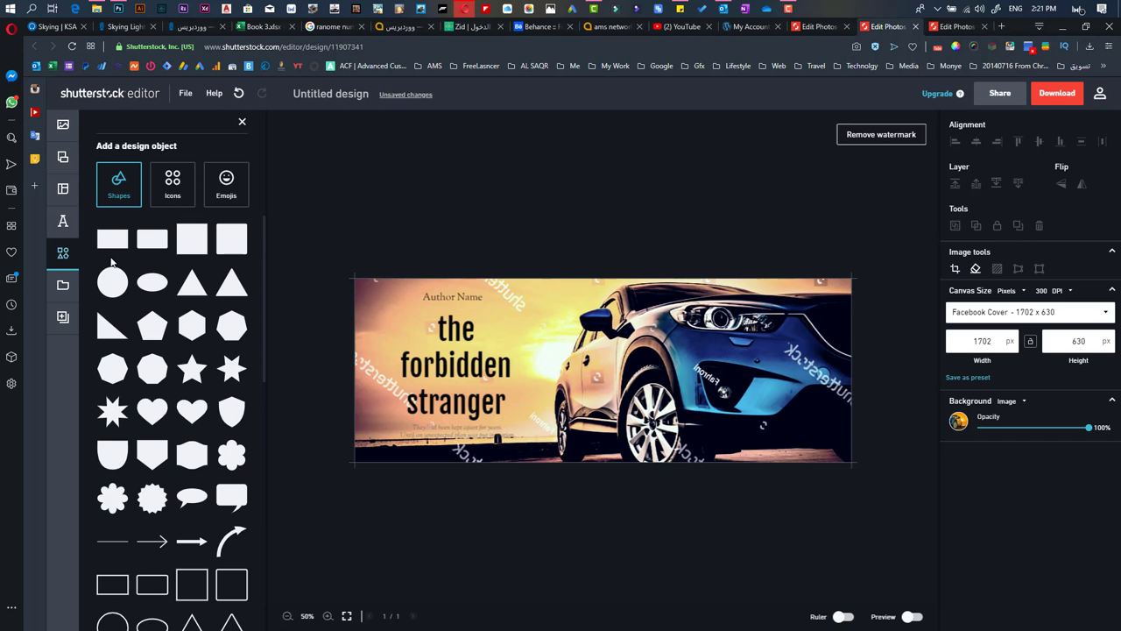
pyautogui.click(174, 181)
pyautogui.click(226, 183)
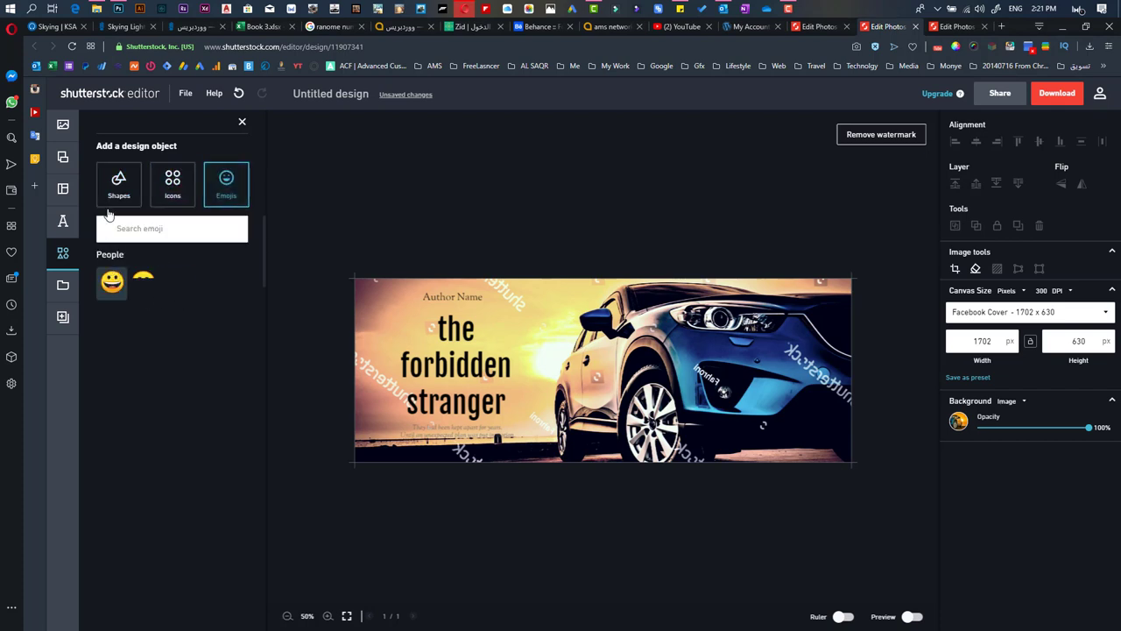
pyautogui.click(112, 298)
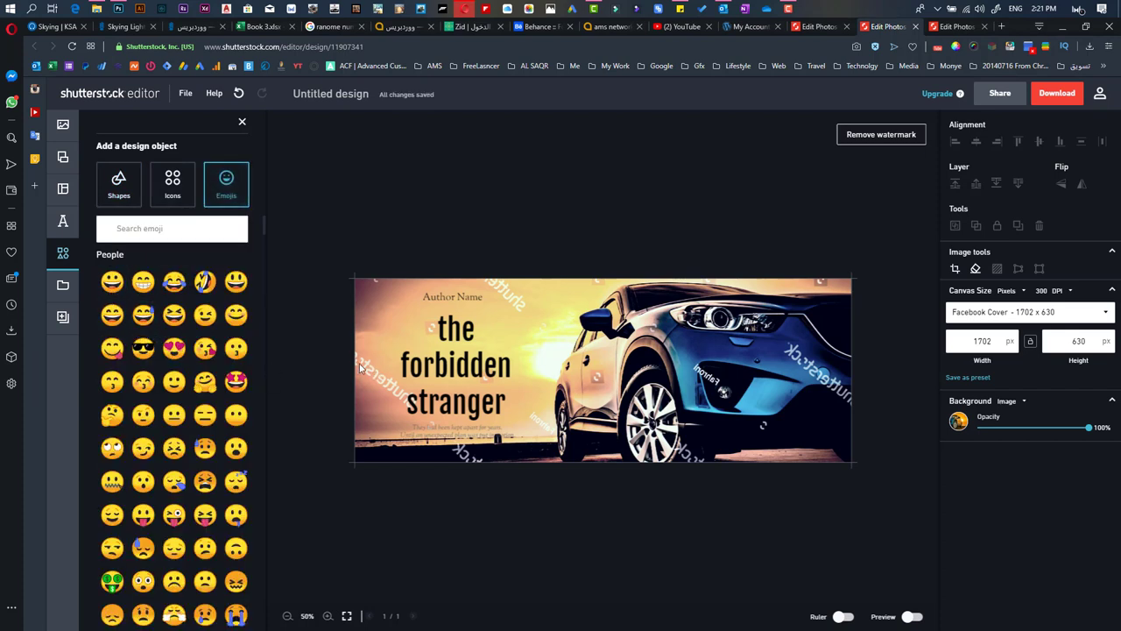
pyautogui.moveTo(613, 369); pyautogui.dragTo(395, 335)
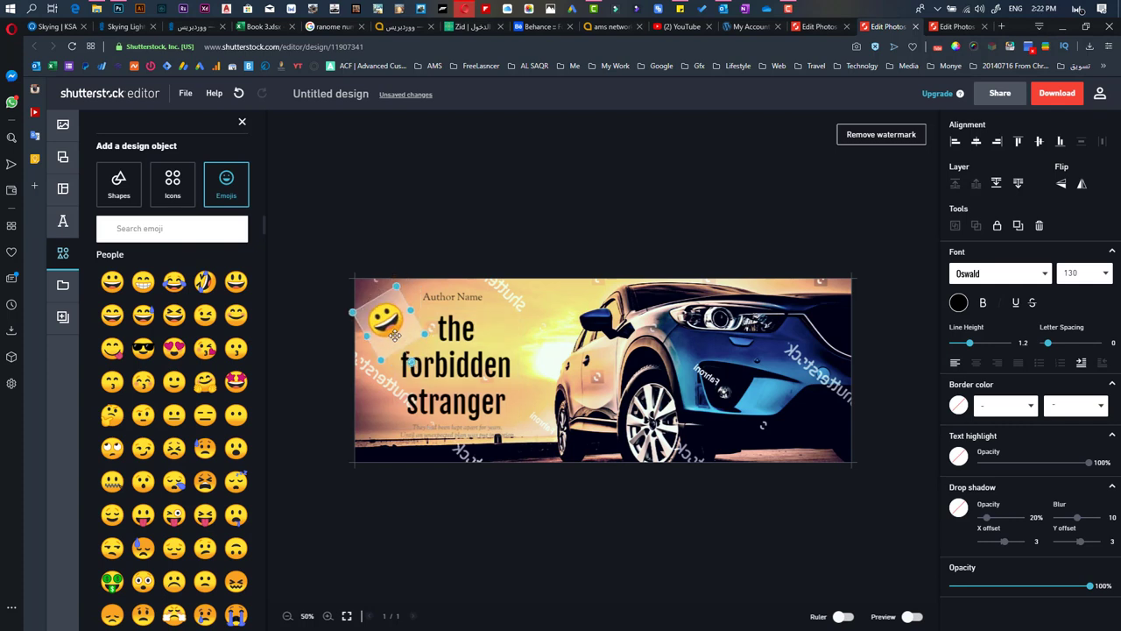
# Step: Add a white square and stretch it into a backing panel behind the author line, title and tagline
pyautogui.click(118, 184)
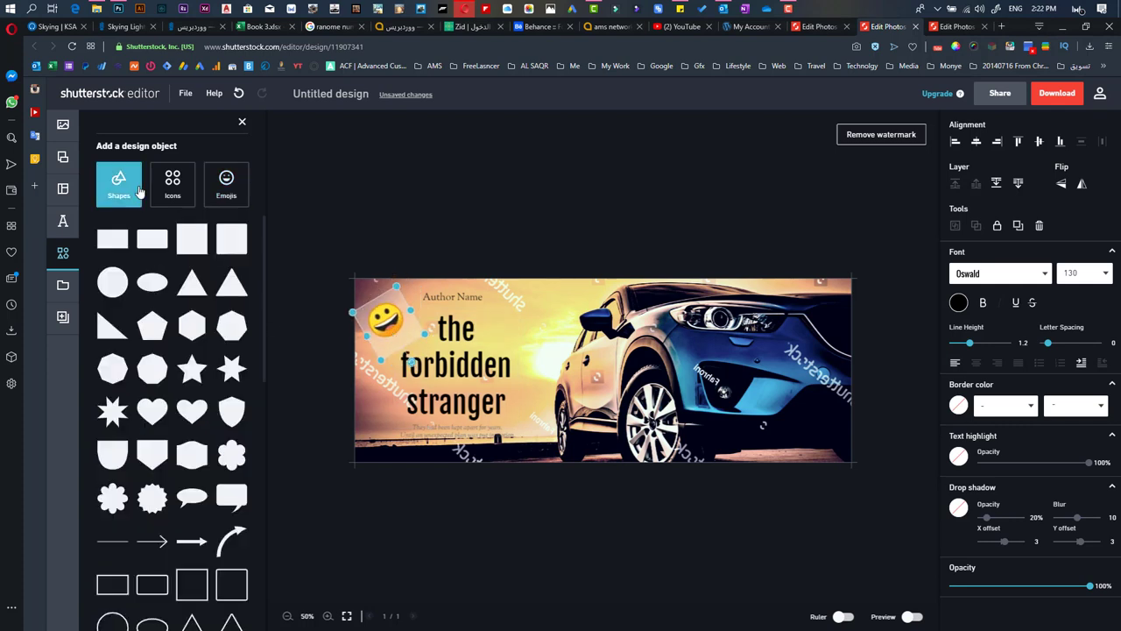
pyautogui.click(192, 238)
pyautogui.moveTo(727, 246)
pyautogui.mouseDown()
pyautogui.moveTo(696, 275)
pyautogui.moveTo(731, 237)
pyautogui.mouseUp()
pyautogui.click(654, 350)
pyautogui.moveTo(654, 350); pyautogui.dragTo(456, 375)
pyautogui.moveTo(459, 415); pyautogui.dragTo(459, 447)
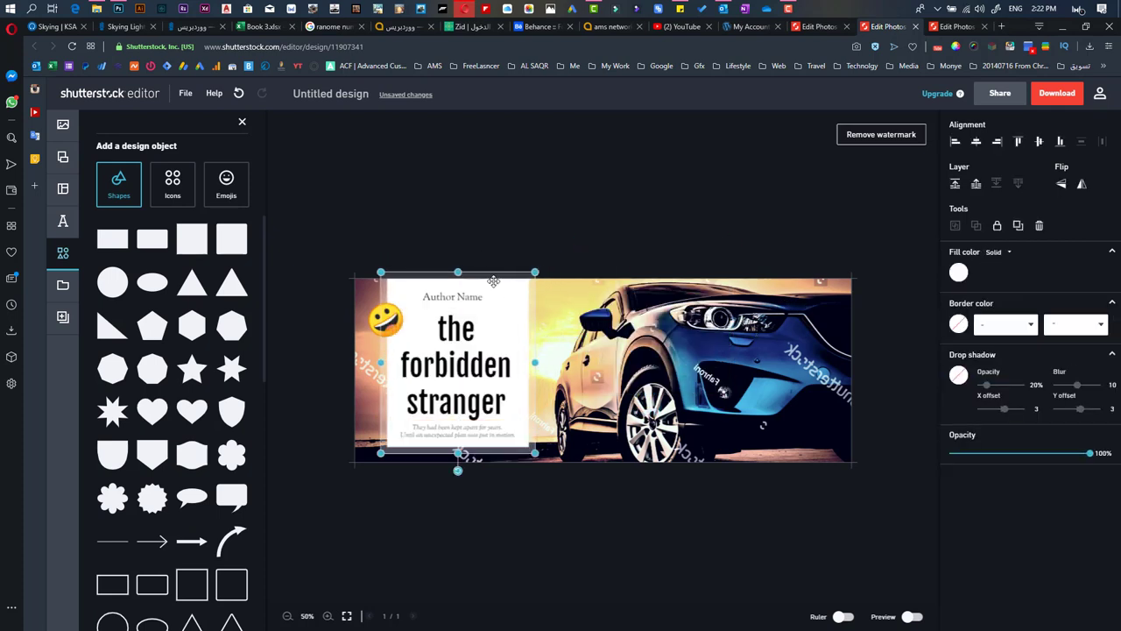
pyautogui.click(504, 230)
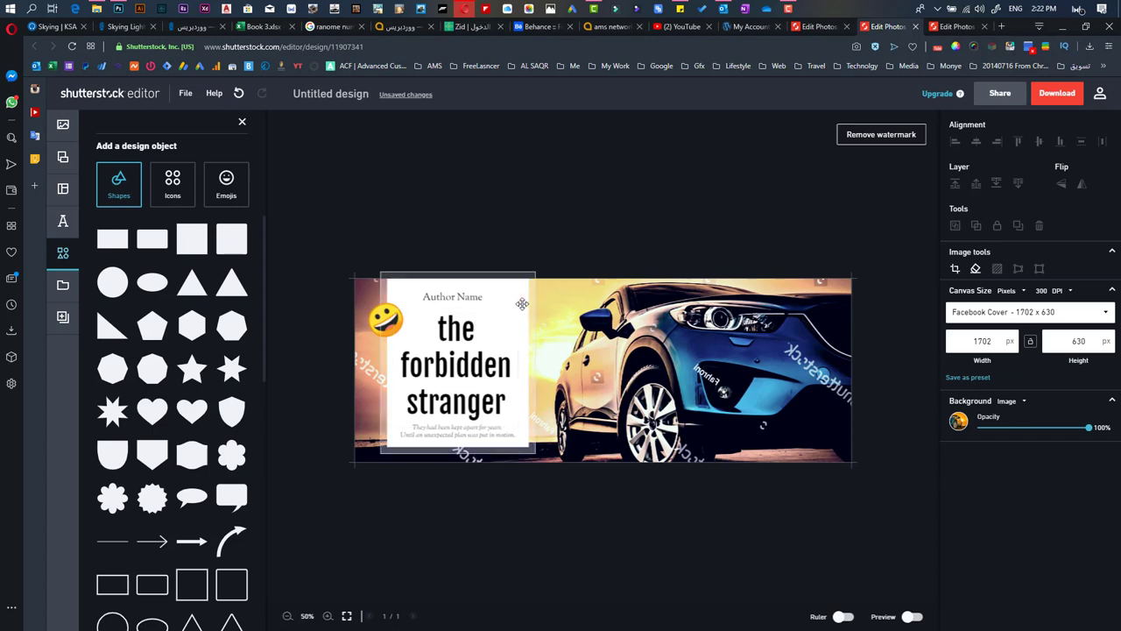
pyautogui.click(476, 321)
pyautogui.click(569, 225)
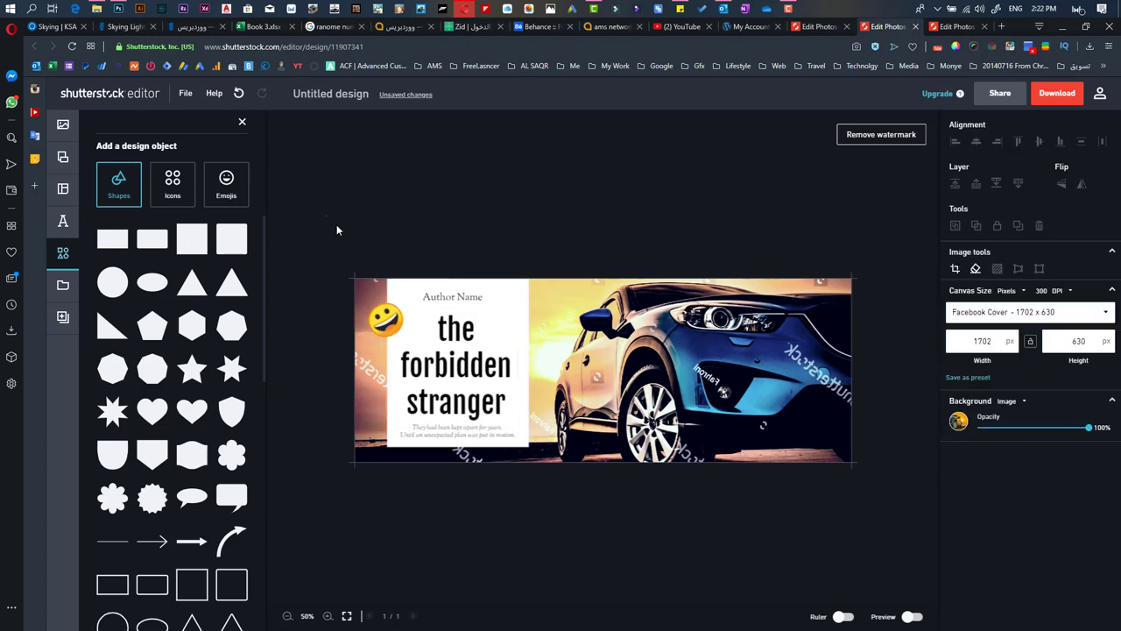
# Step: Fit the whole cover to the workspace and check the download options for the design
pyautogui.moveTo(328, 218); pyautogui.dragTo(903, 543)
pyautogui.click(771, 526)
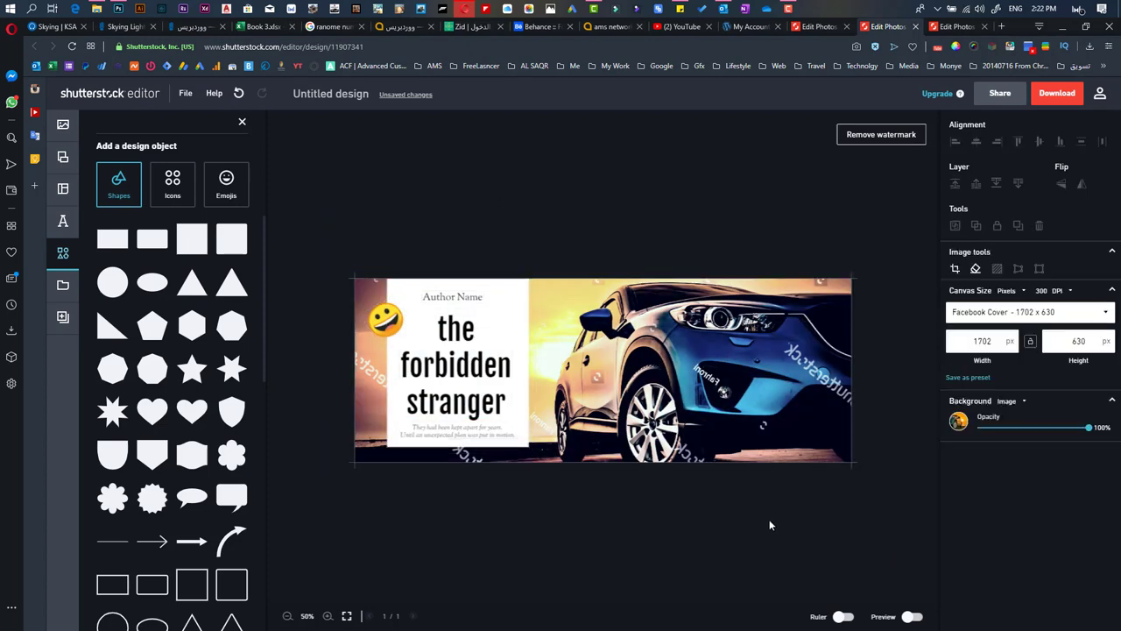
pyautogui.click(252, 334)
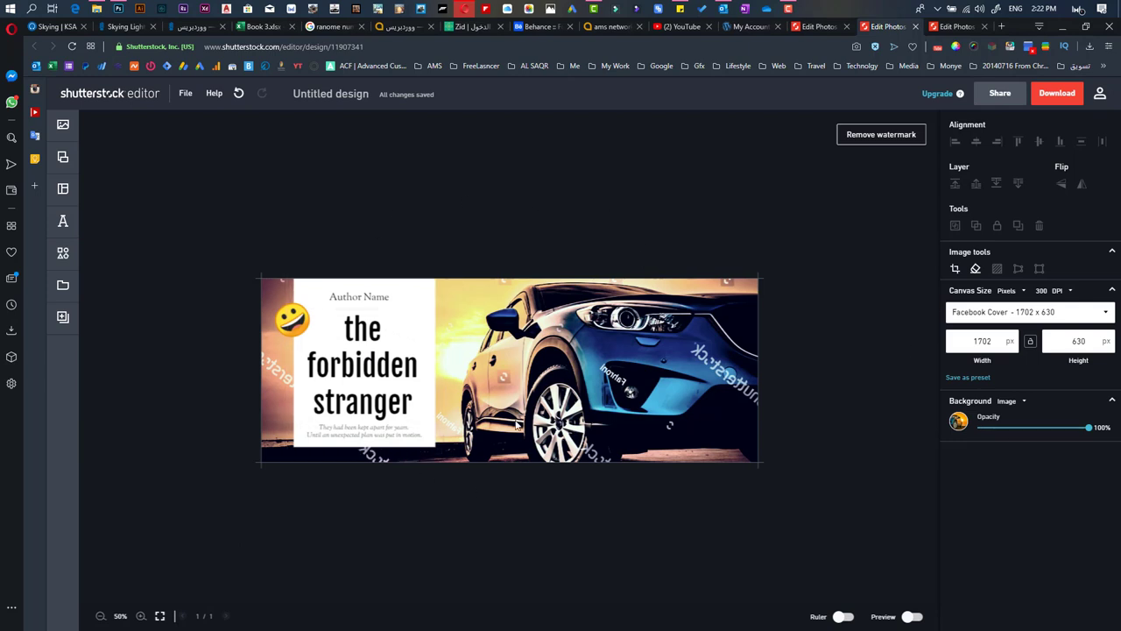
pyautogui.click(160, 617)
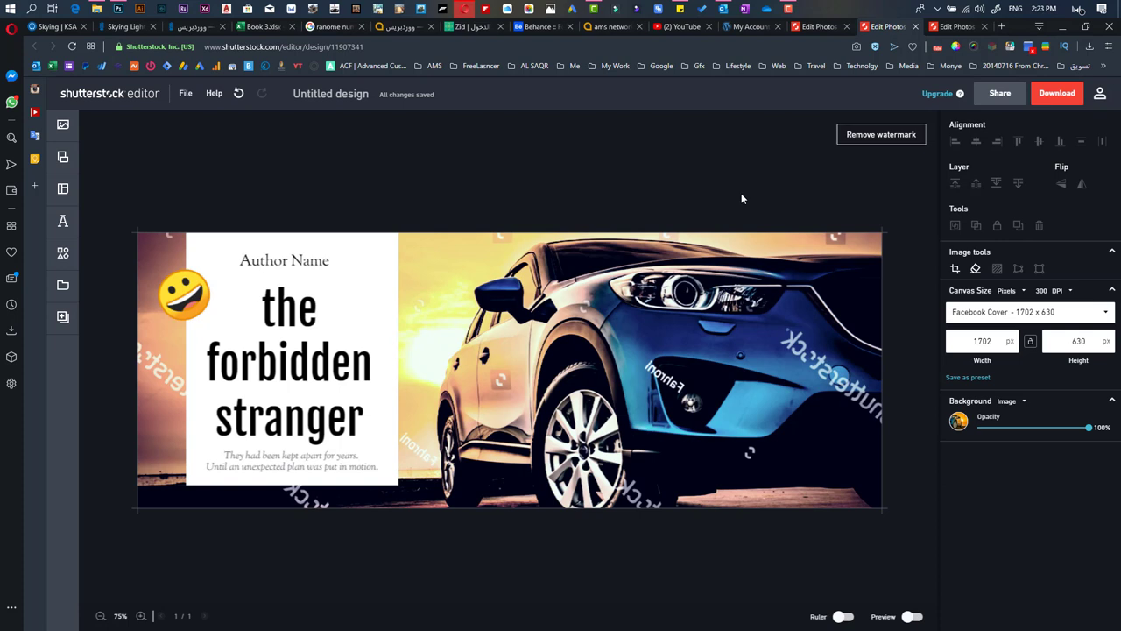
pyautogui.click(1051, 99)
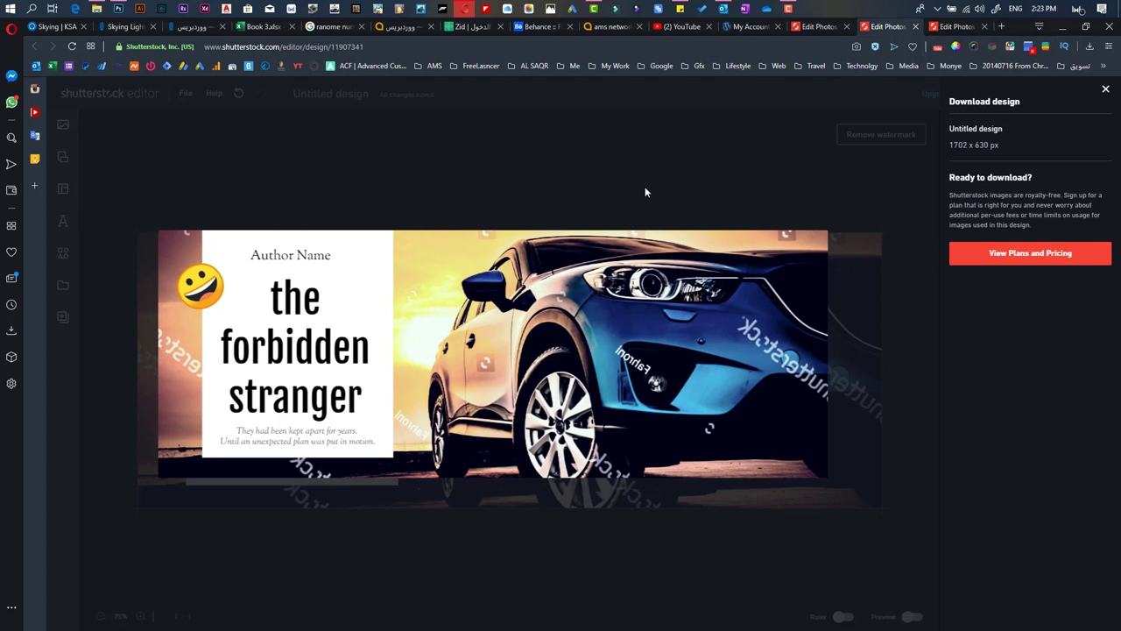
pyautogui.click(1106, 93)
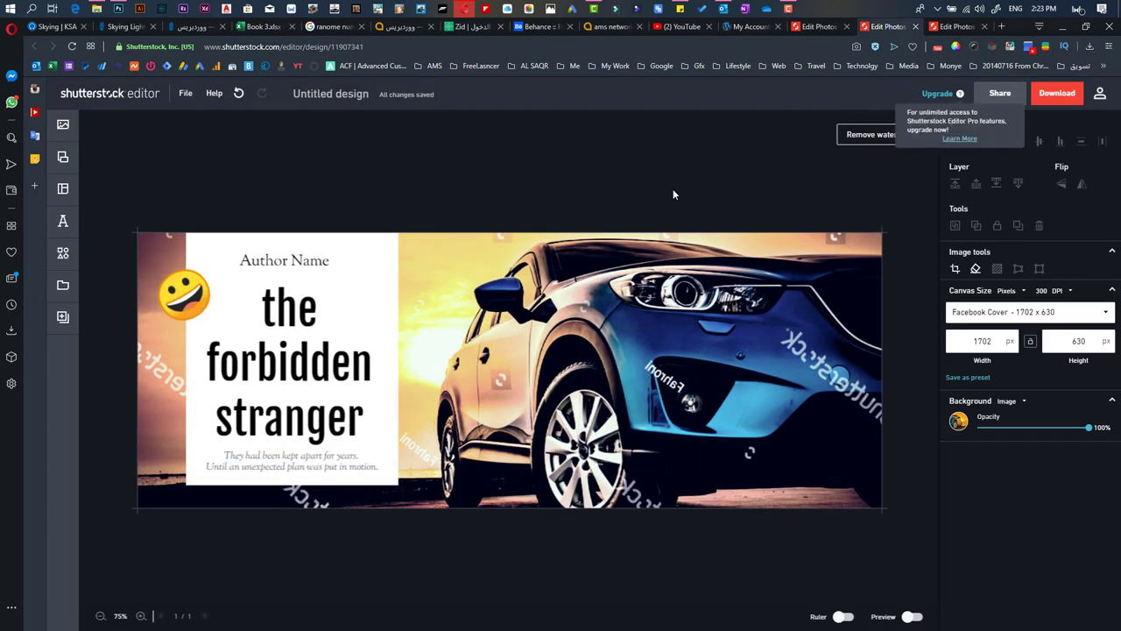
# Step: Return to the Shutterstock Editor landing page, open the Mobile apps page from the site's tools and look through it
pyautogui.click(814, 28)
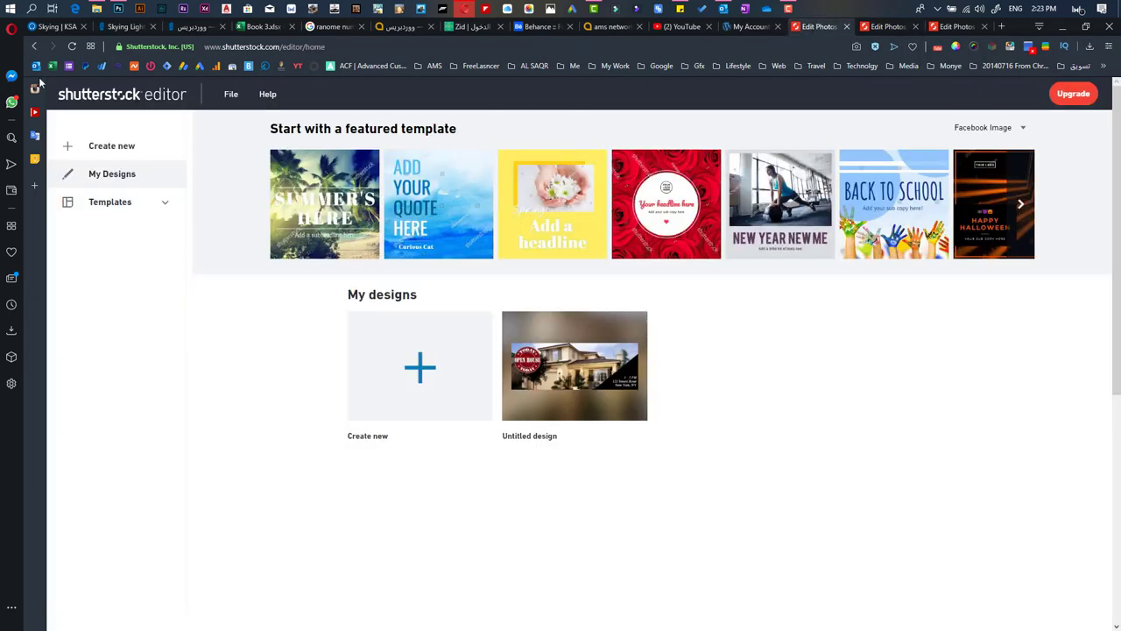
pyautogui.click(36, 48)
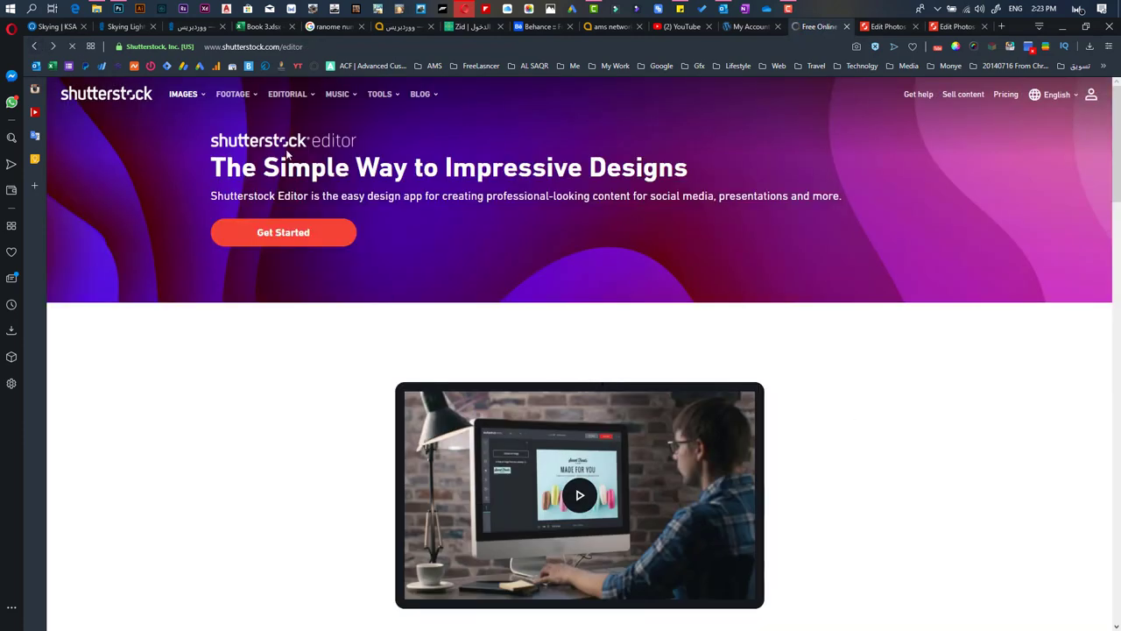
pyautogui.moveTo(398, 101)
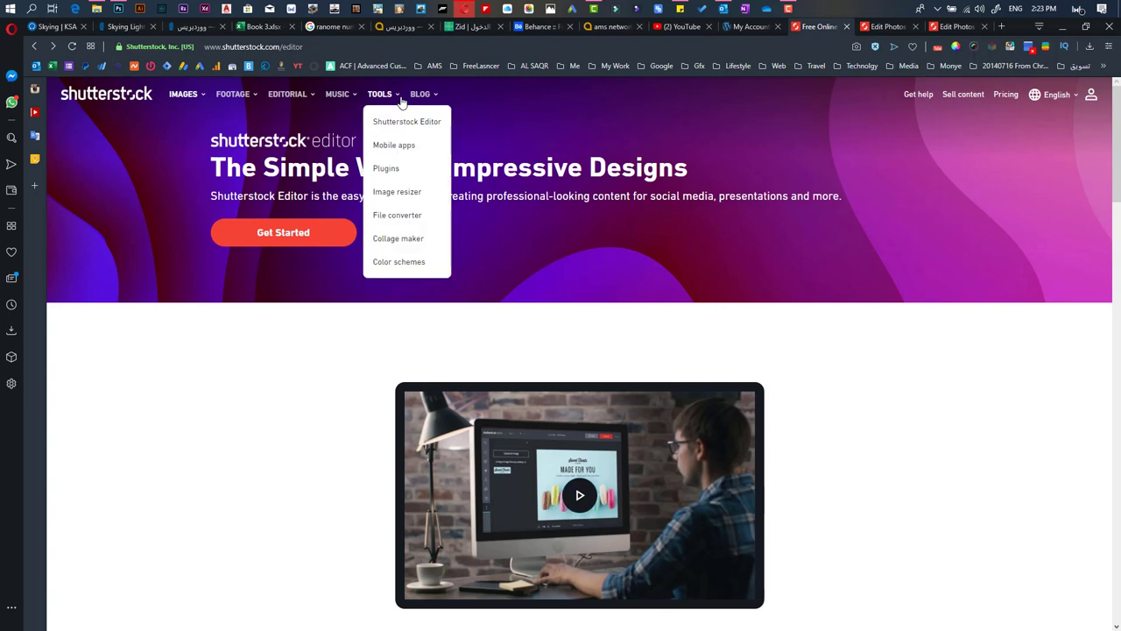
pyautogui.click(379, 148)
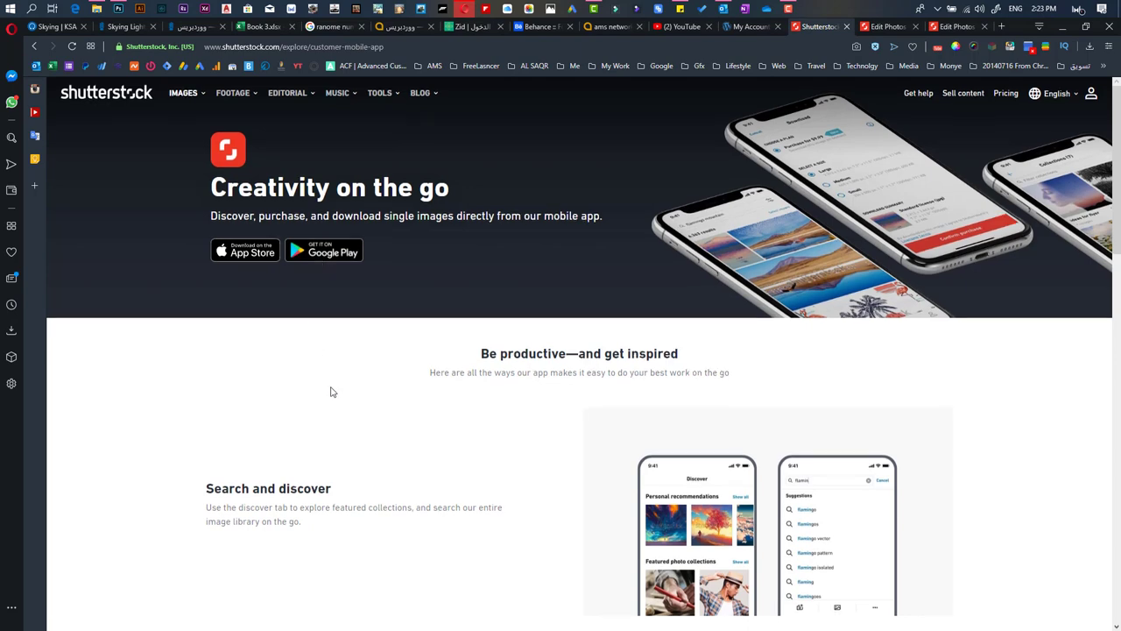
pyautogui.scroll(-3, 330, 390)
pyautogui.scroll(3, 325, 391)
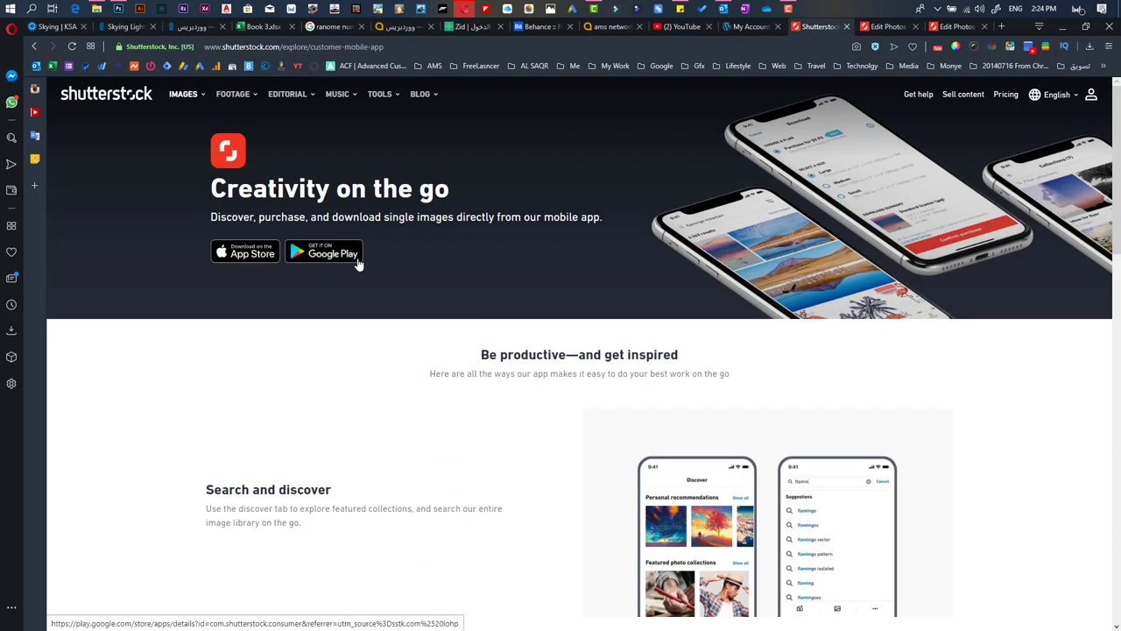
pyautogui.scroll(-6, 354, 412)
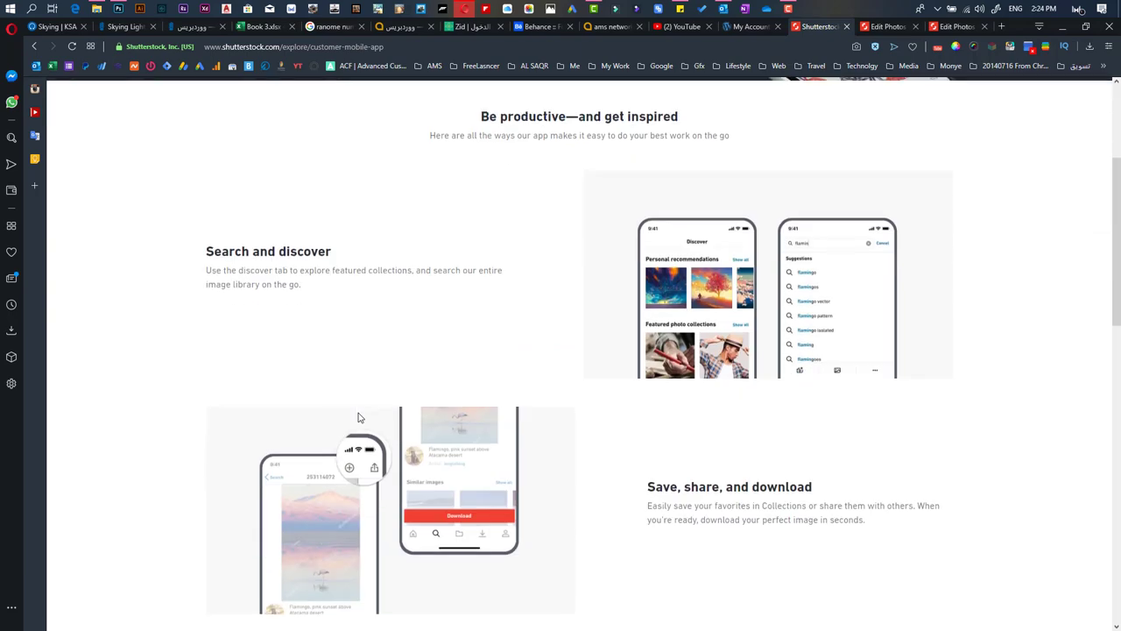
# Step: Leave the Mobile apps page and open the Plugins page from Shutterstock's tools
pyautogui.scroll(4, 359, 413)
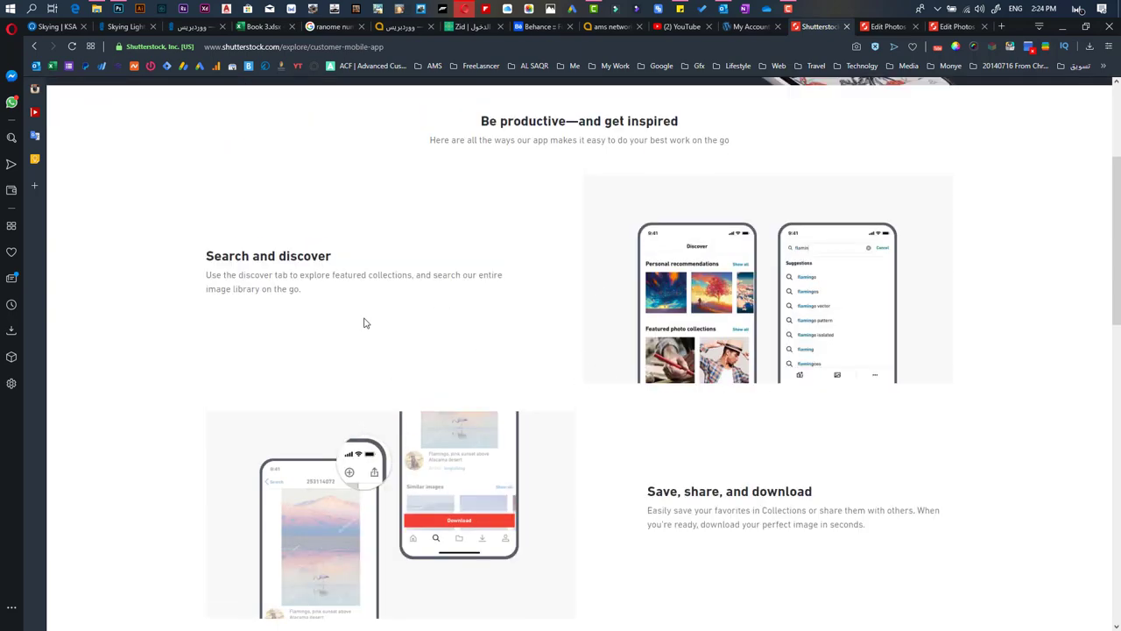
pyautogui.scroll(3, 393, 267)
pyautogui.moveTo(380, 94)
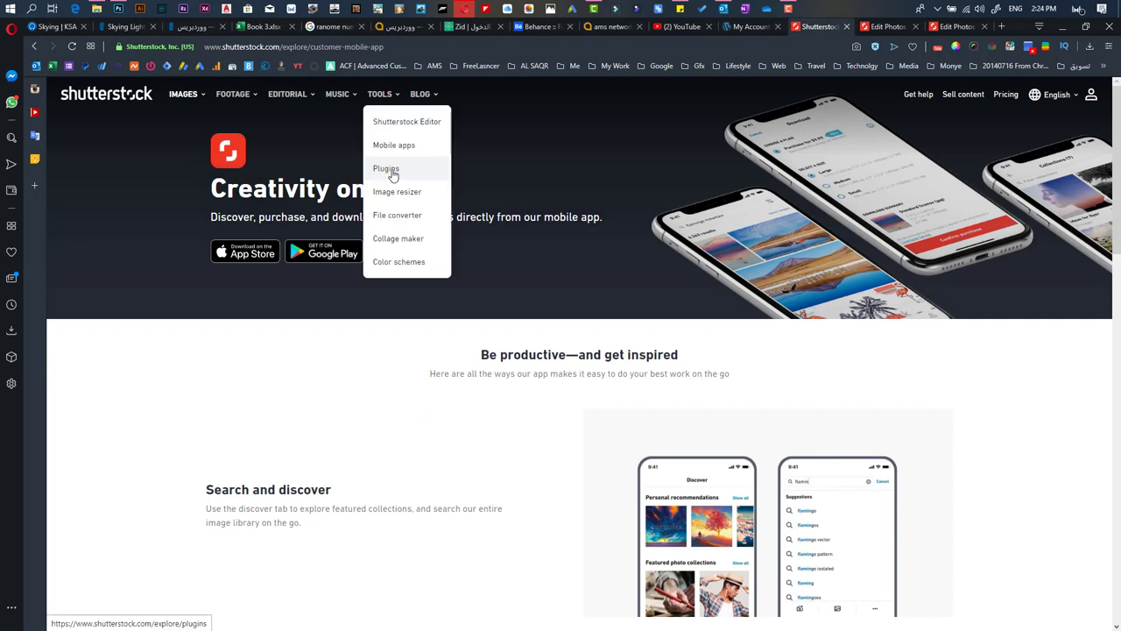
pyautogui.click(392, 174)
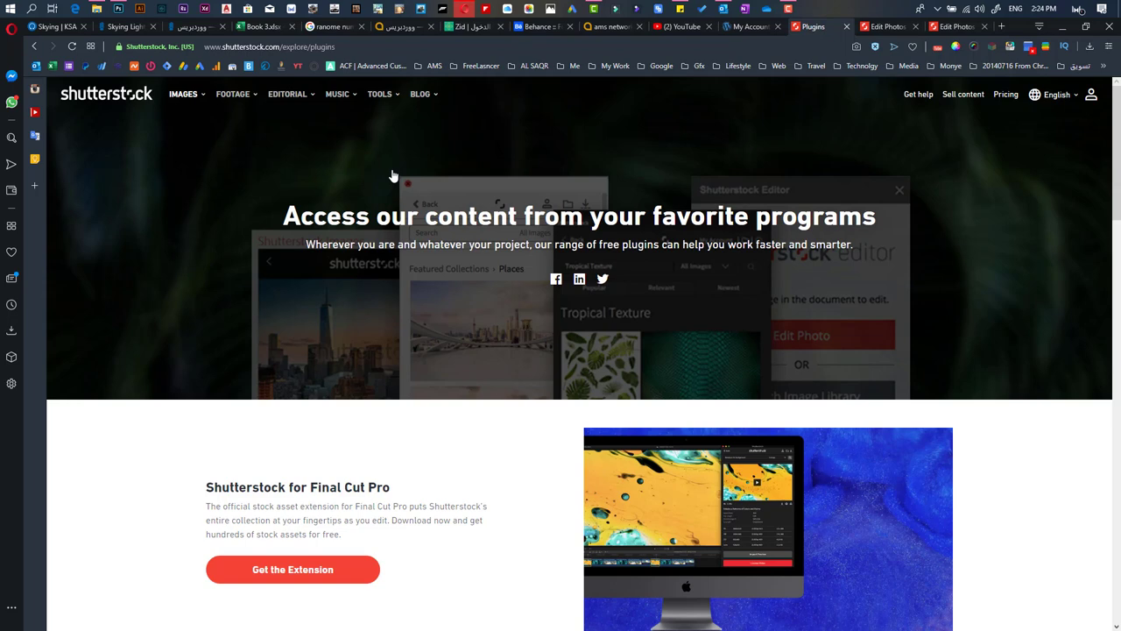
# Step: Examine the Shutterstock for Final Cut Pro extension and the Shutterstock Reveal Chrome extension descriptions
pyautogui.scroll(-2, 385, 247)
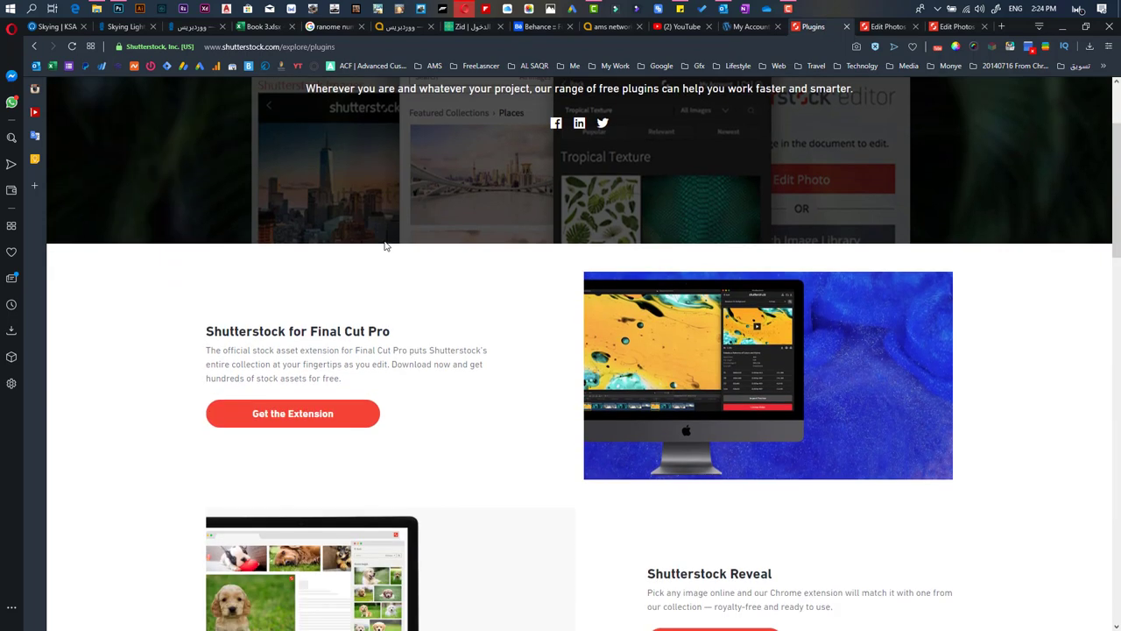
pyautogui.scroll(1, 386, 246)
pyautogui.scroll(-2, 386, 228)
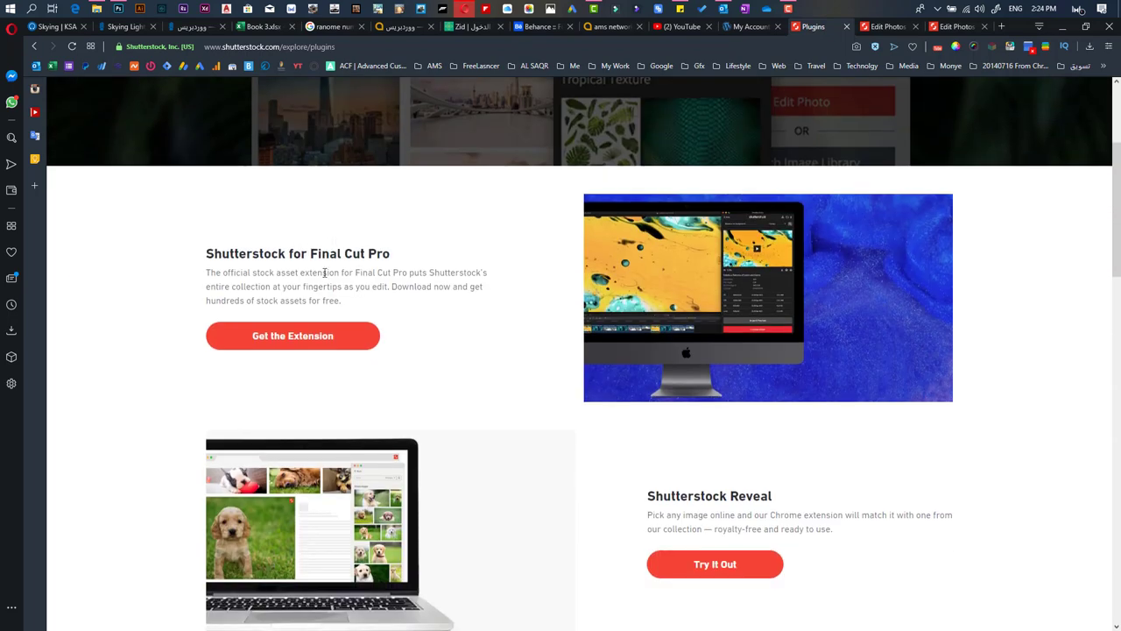
pyautogui.moveTo(208, 253); pyautogui.dragTo(391, 253)
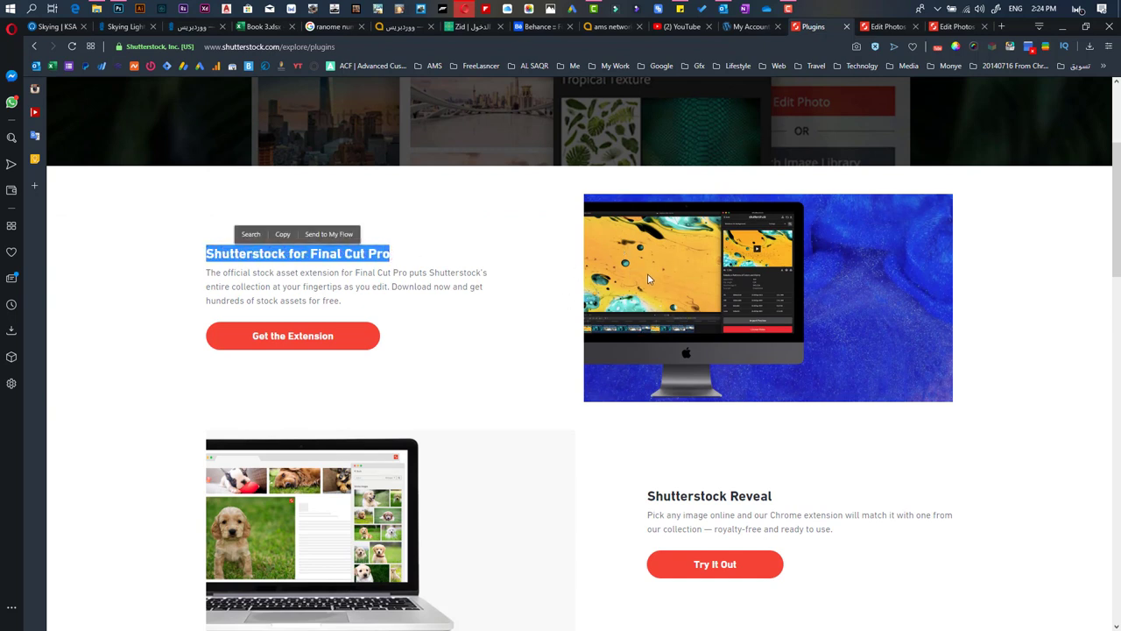
pyautogui.click(515, 339)
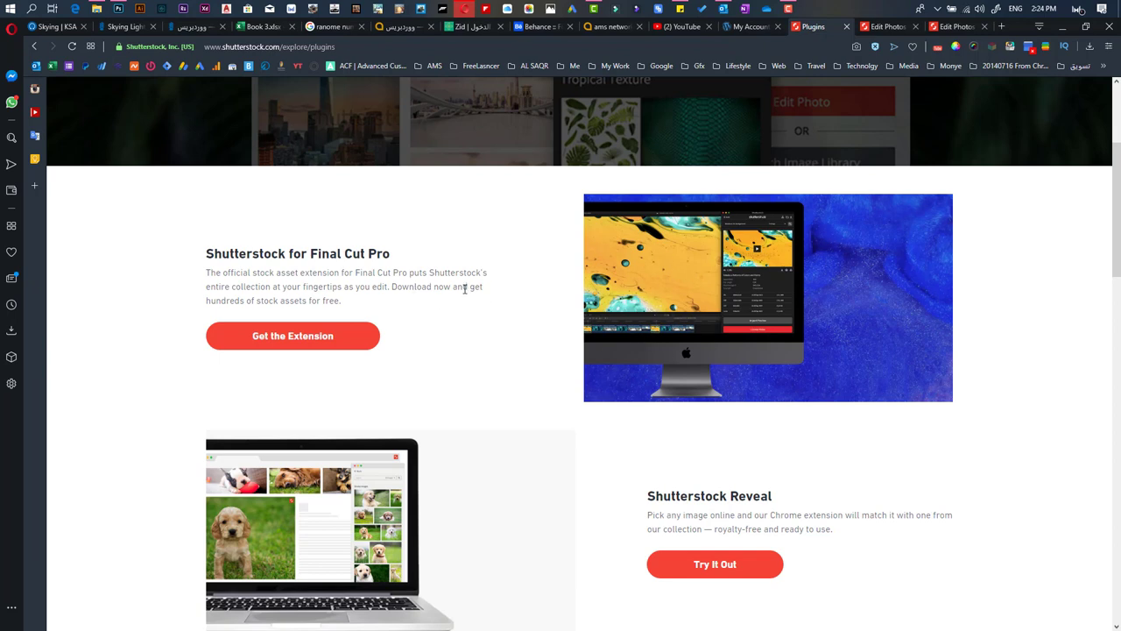
pyautogui.moveTo(402, 311); pyautogui.dragTo(207, 272)
pyautogui.click(424, 253)
pyautogui.scroll(-3, 646, 380)
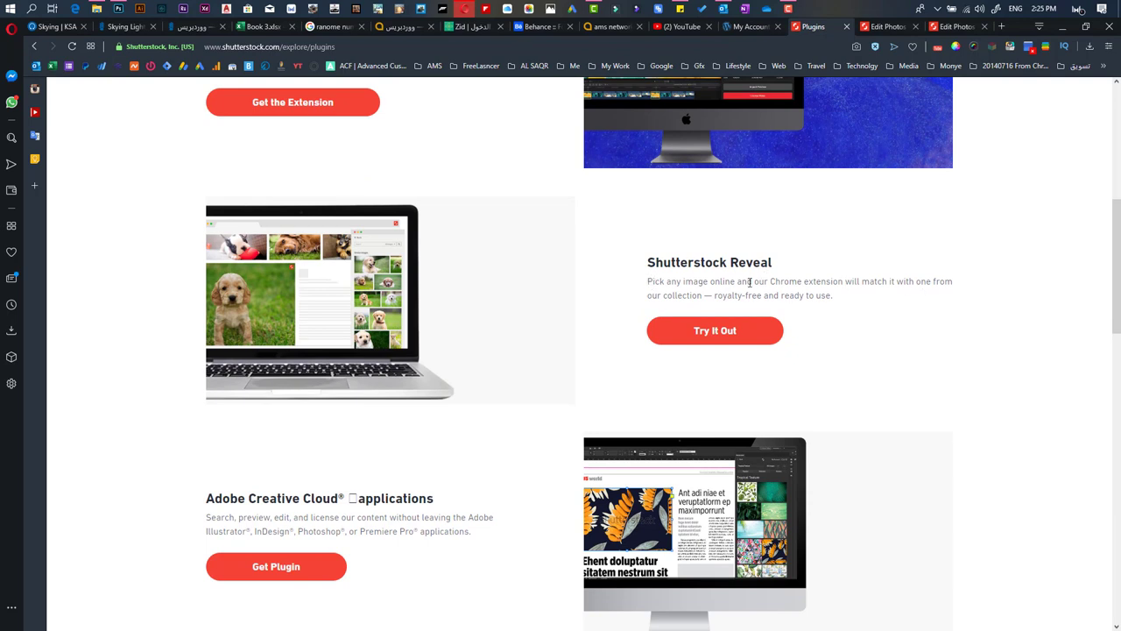
pyautogui.moveTo(748, 281); pyautogui.dragTo(860, 281)
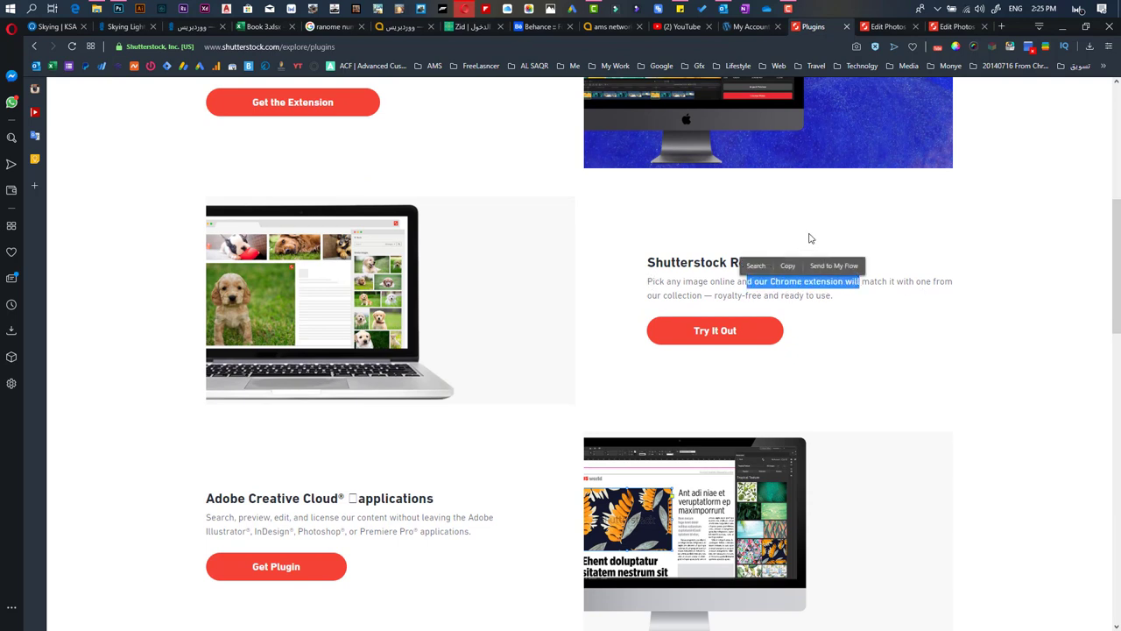
pyautogui.click(681, 265)
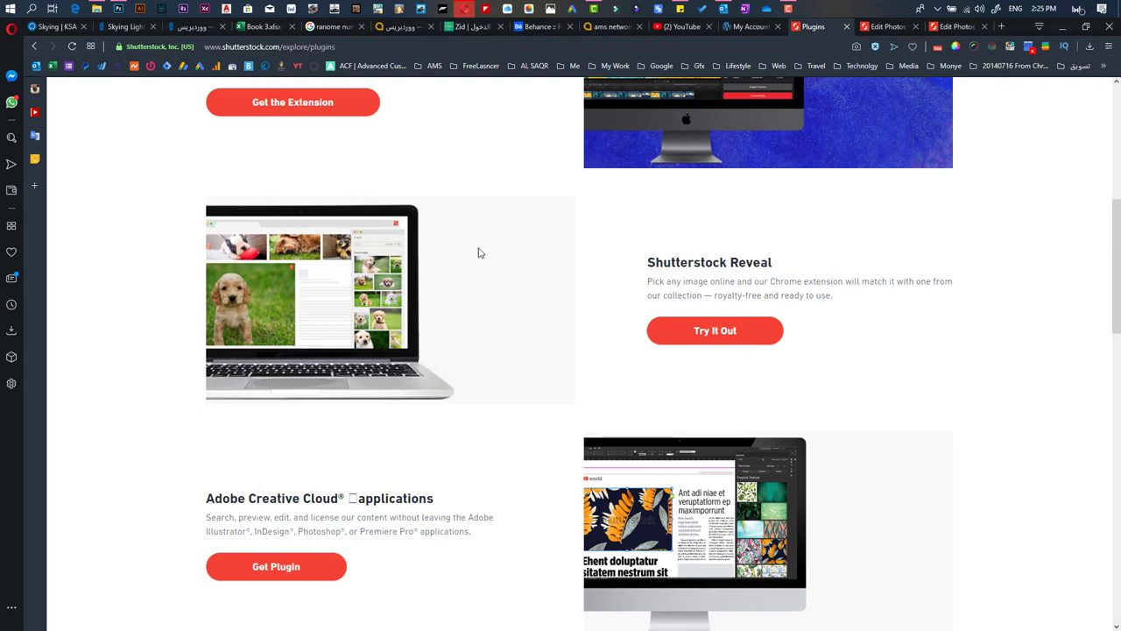
# Step: Examine the remaining plugins for Adobe Creative Cloud applications, Sketch, Google Slides and Microsoft PowerPoint
pyautogui.scroll(-3, 870, 309)
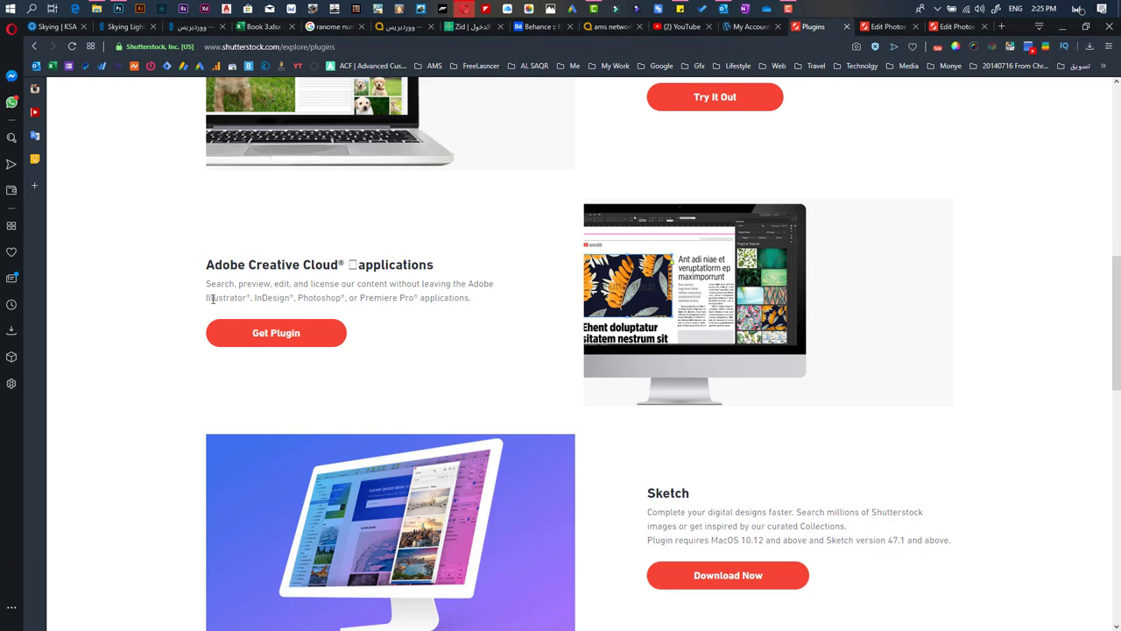
pyautogui.moveTo(264, 298); pyautogui.dragTo(284, 298)
pyautogui.moveTo(327, 298); pyautogui.dragTo(423, 299)
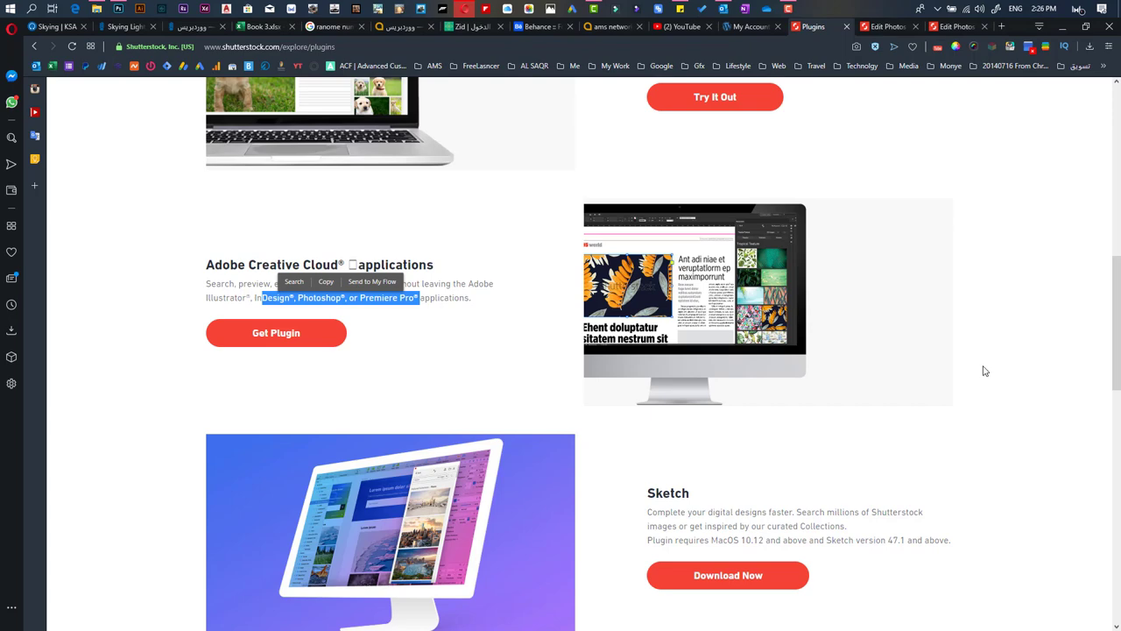
pyautogui.scroll(-3, 520, 342)
pyautogui.scroll(-2, 346, 336)
pyautogui.scroll(1, 454, 283)
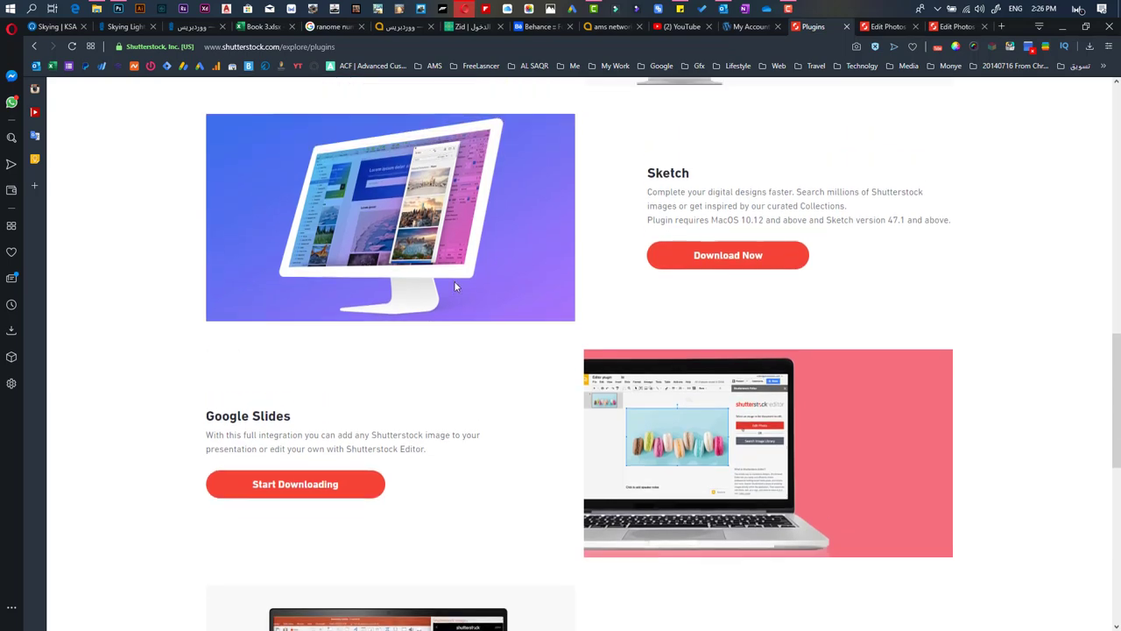
pyautogui.scroll(-2, 488, 325)
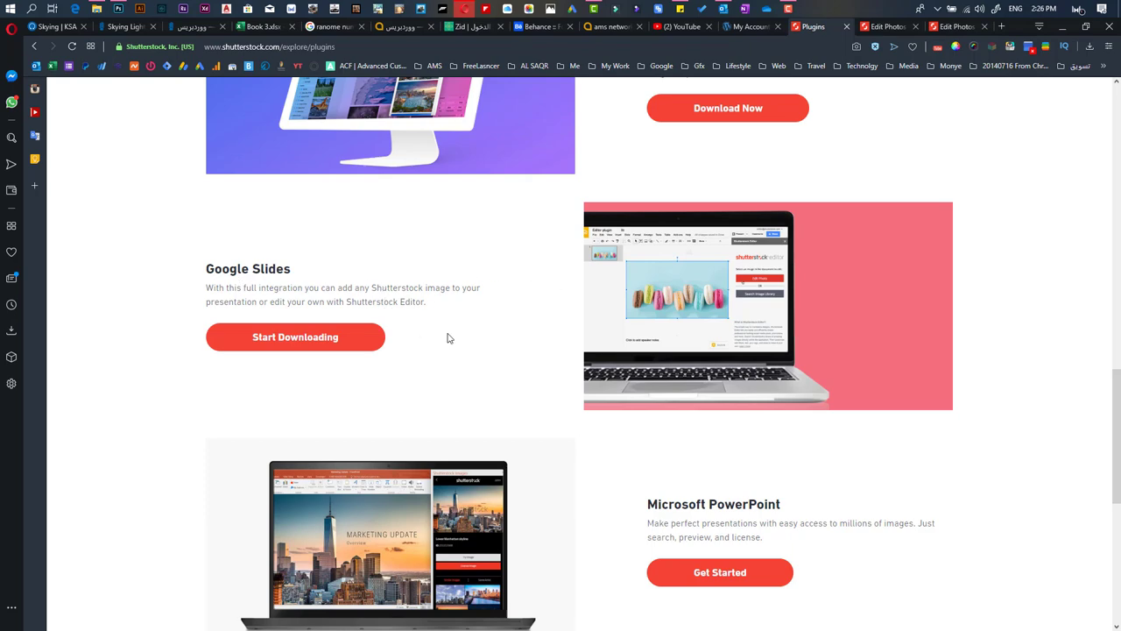
pyautogui.scroll(-3, 450, 336)
pyautogui.moveTo(648, 277); pyautogui.dragTo(806, 276)
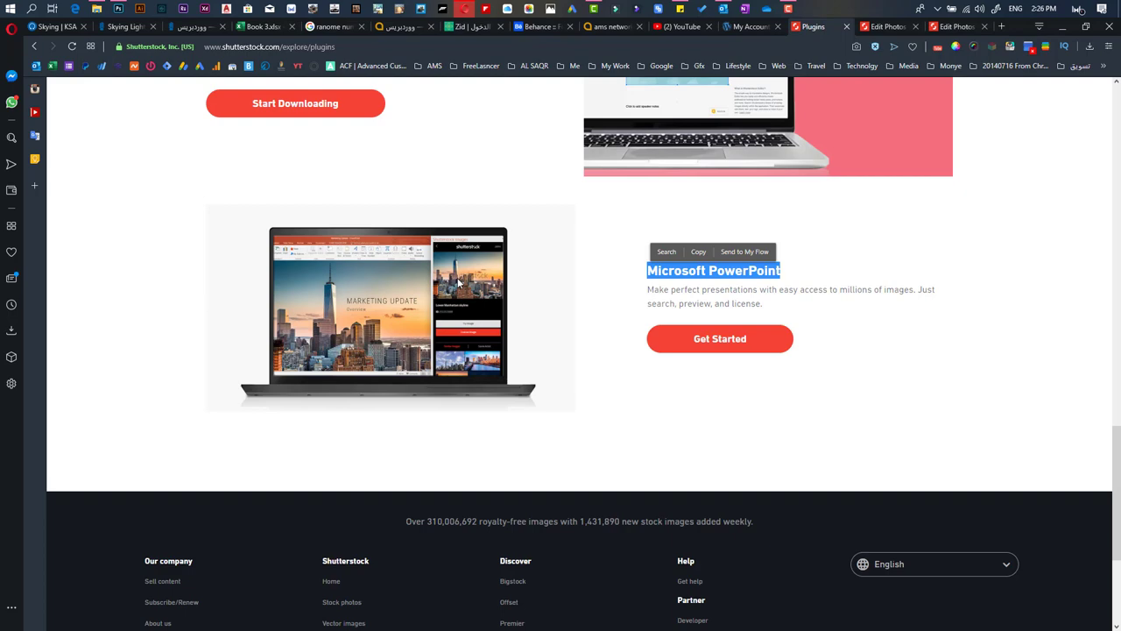
# Step: Return to the start of the Plugins page and open the free Image resizer from the site's tools
pyautogui.scroll(15, 457, 282)
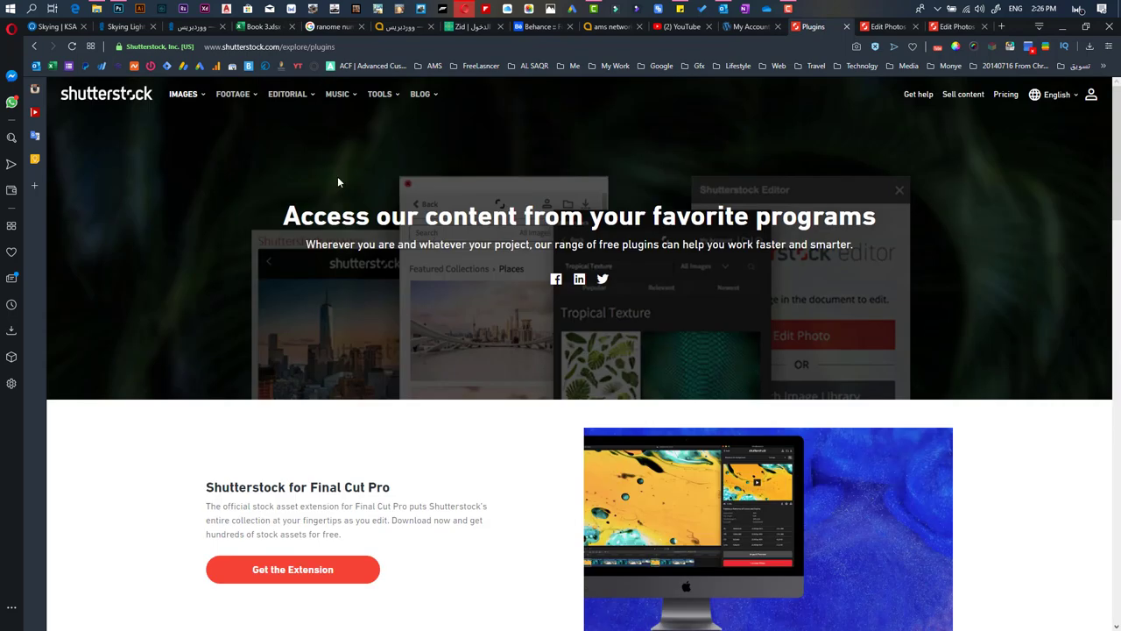
pyautogui.scroll(-1, 491, 359)
pyautogui.scroll(1, 453, 266)
pyautogui.moveTo(399, 104)
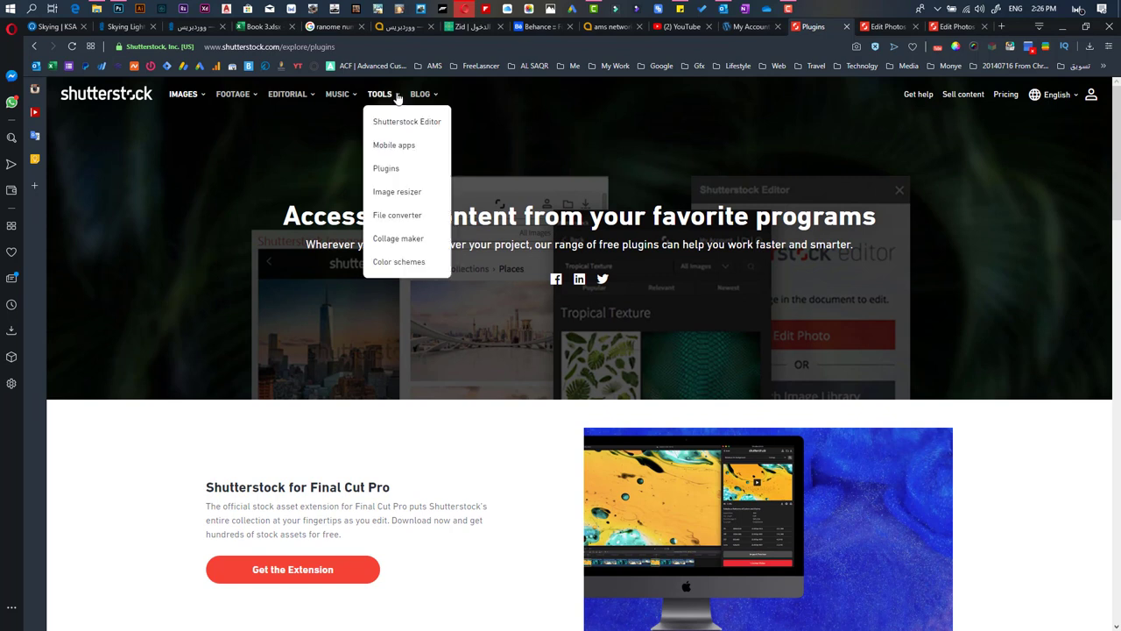
pyautogui.click(380, 200)
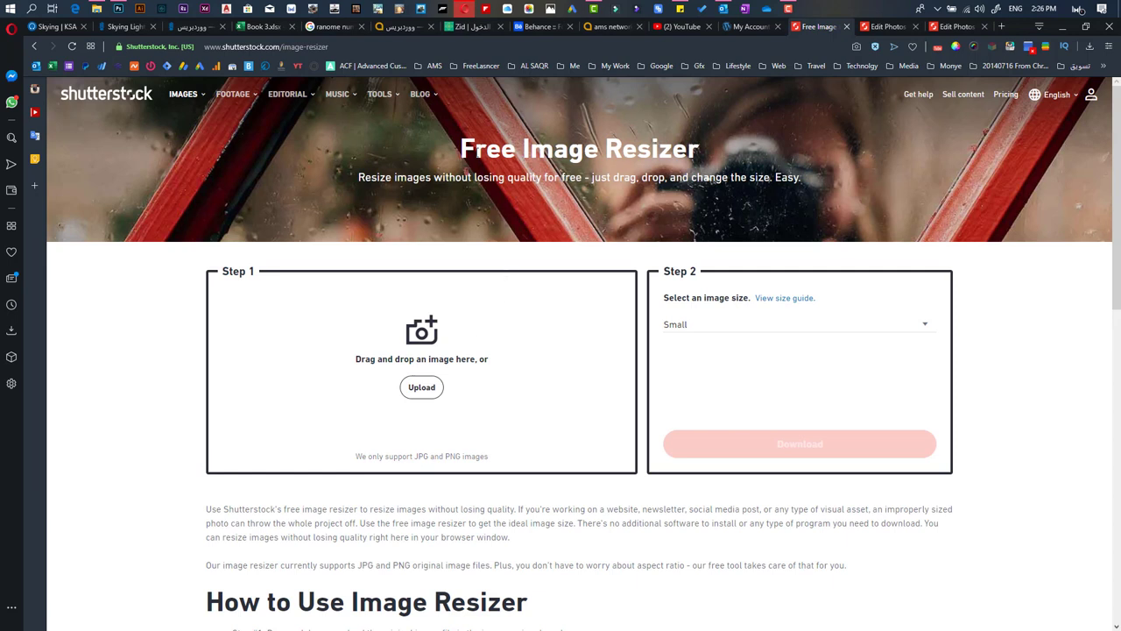
pyautogui.moveTo(457, 149); pyautogui.dragTo(746, 147)
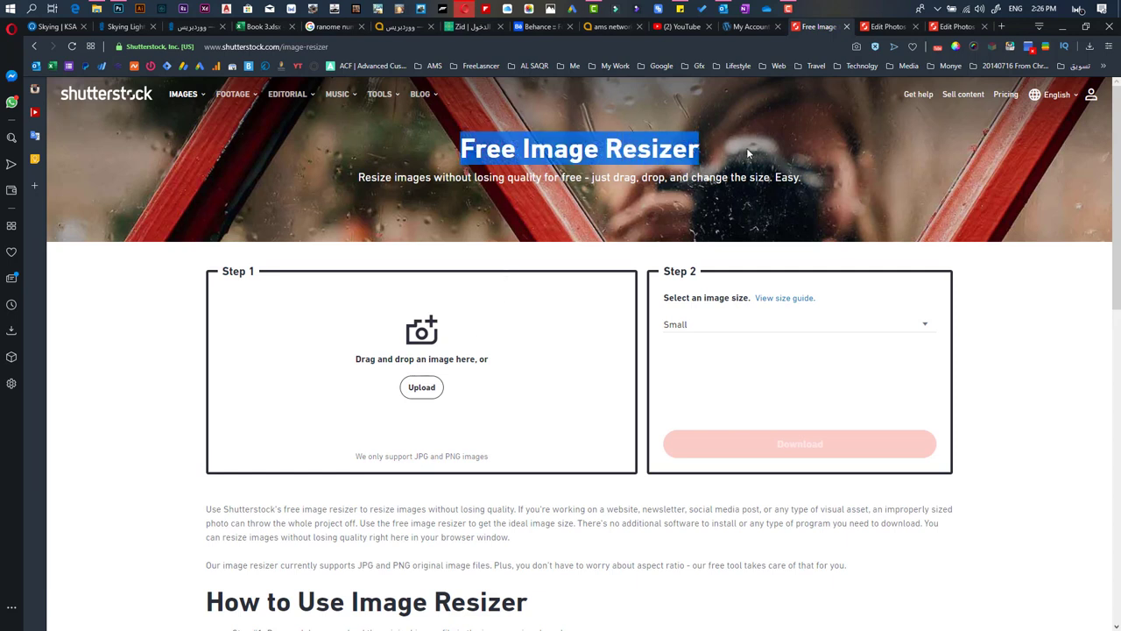
pyautogui.click(1079, 346)
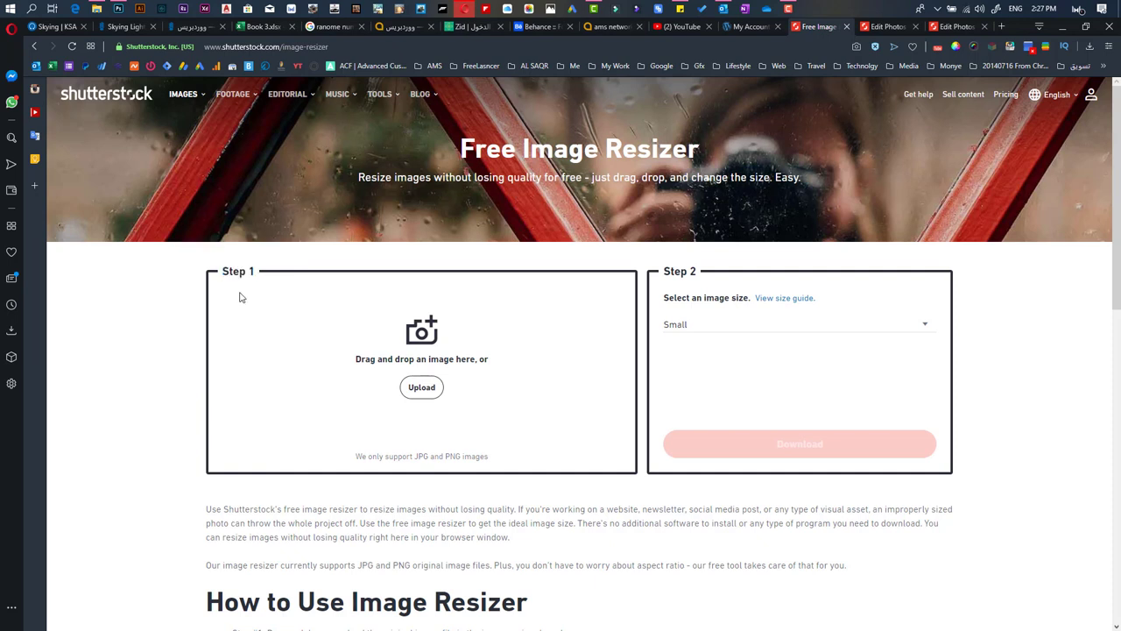
# Step: Upload about.jpg from the CLoudi folder to the image resizer and remove it again
pyautogui.click(420, 388)
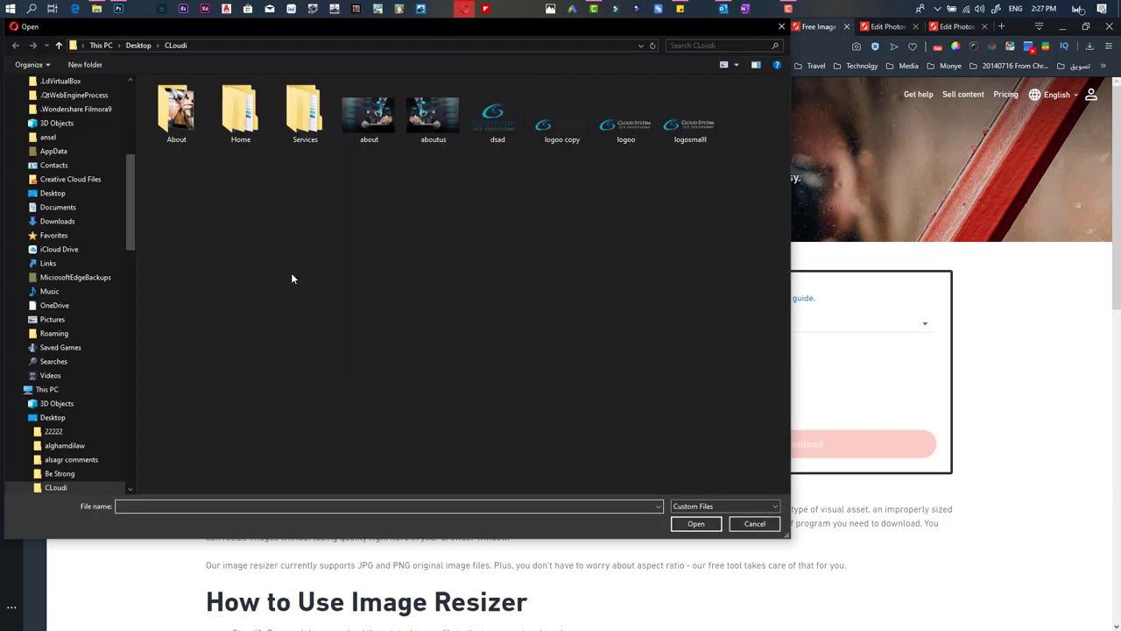
pyautogui.click(395, 118)
pyautogui.doubleClick(388, 120)
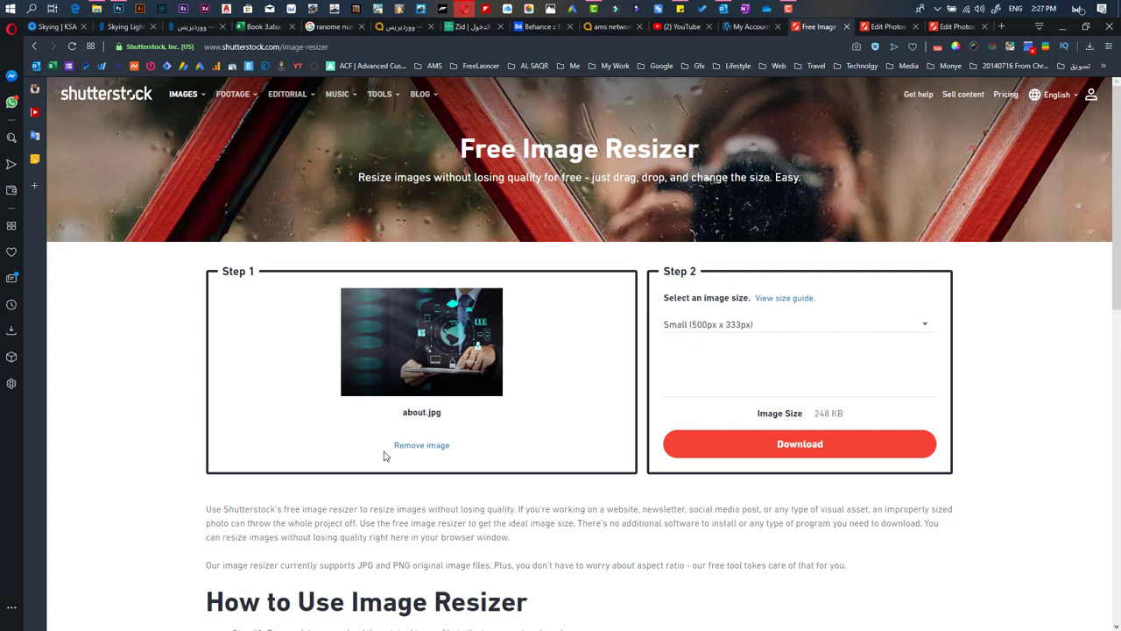
pyautogui.click(445, 446)
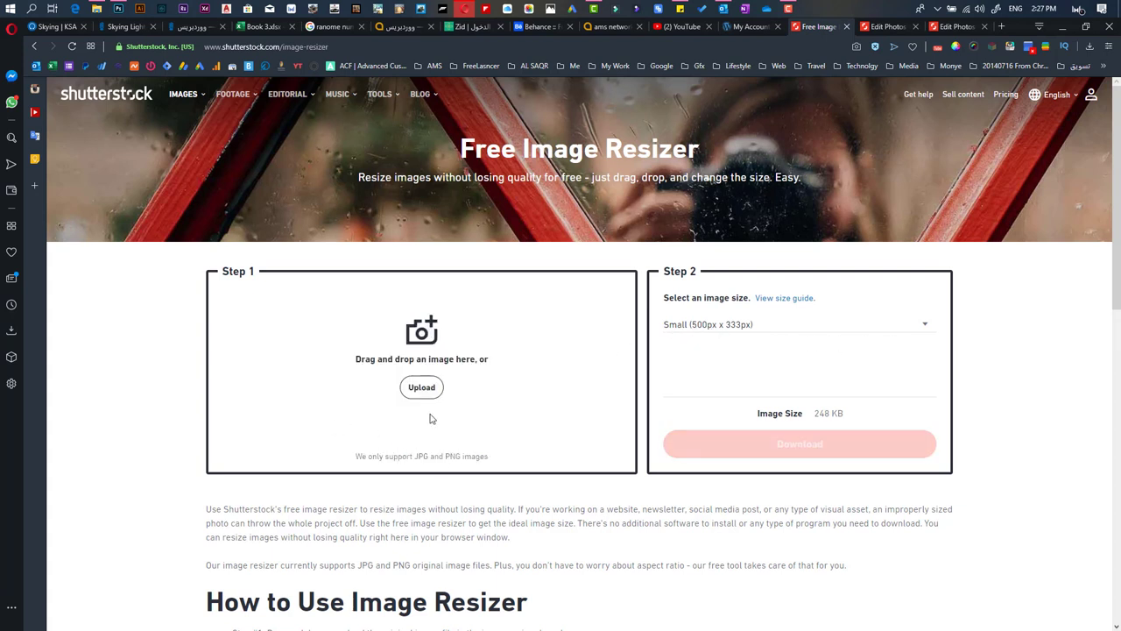
# Step: Check which image formats the resizer supports and upload about.jpg from the CLoudi folder
pyautogui.moveTo(361, 457); pyautogui.dragTo(427, 459)
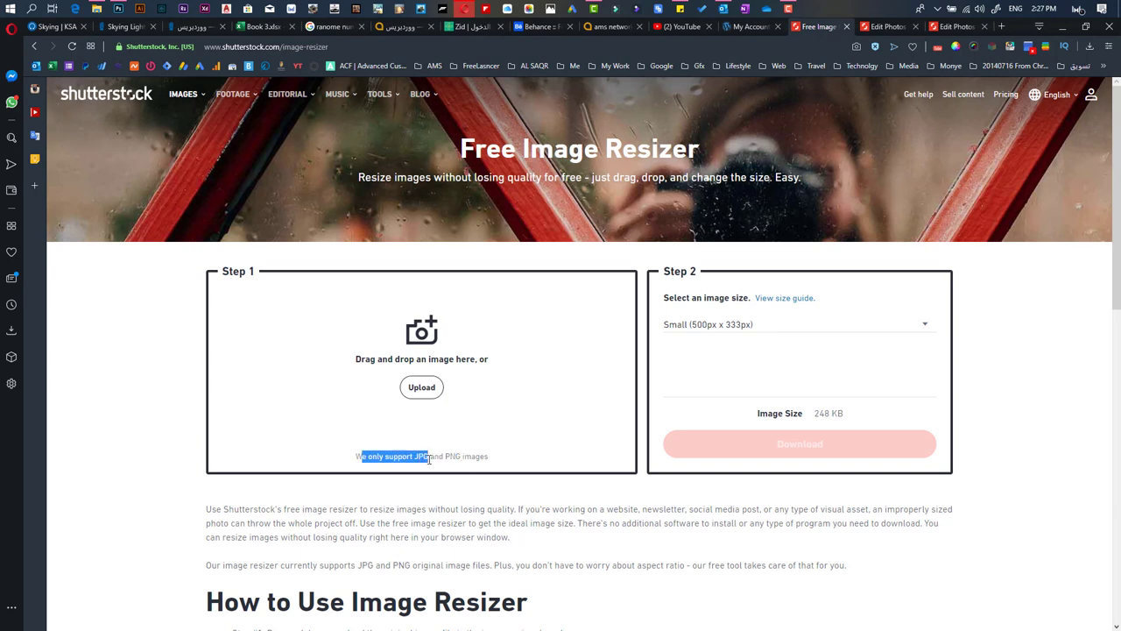
pyautogui.moveTo(428, 459); pyautogui.dragTo(491, 462)
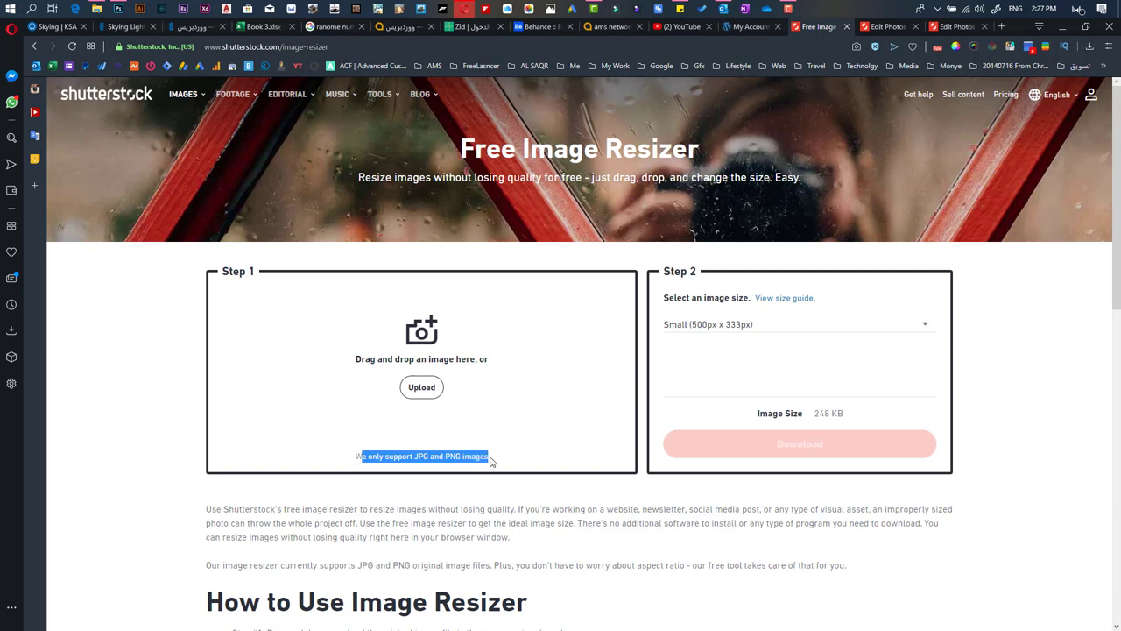
pyautogui.click(430, 394)
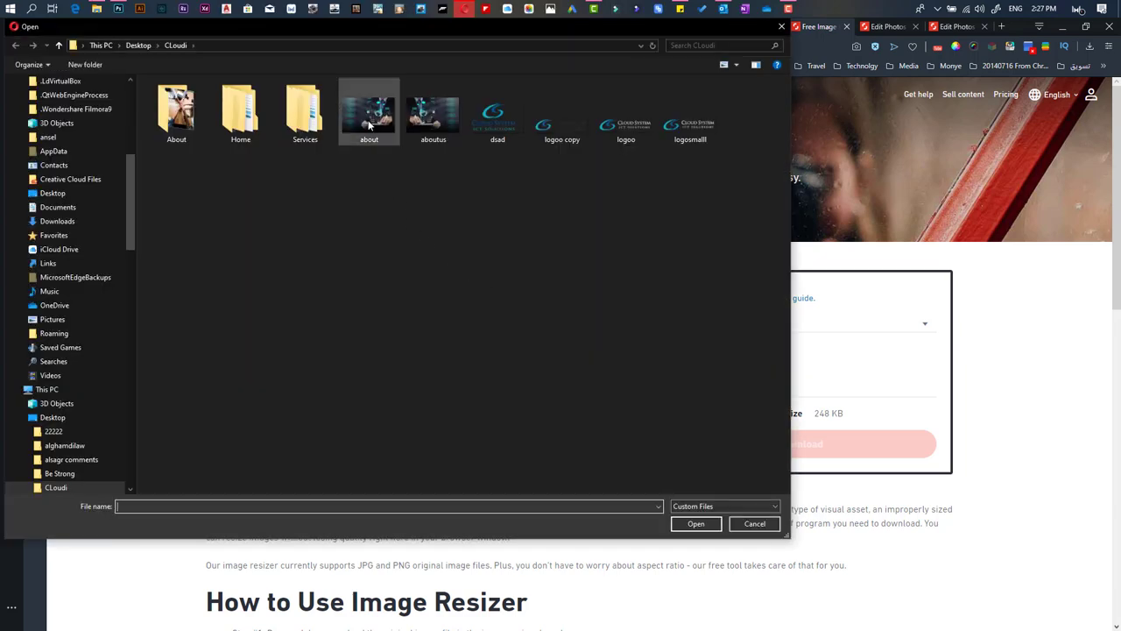
pyautogui.click(368, 125)
pyautogui.doubleClick(368, 125)
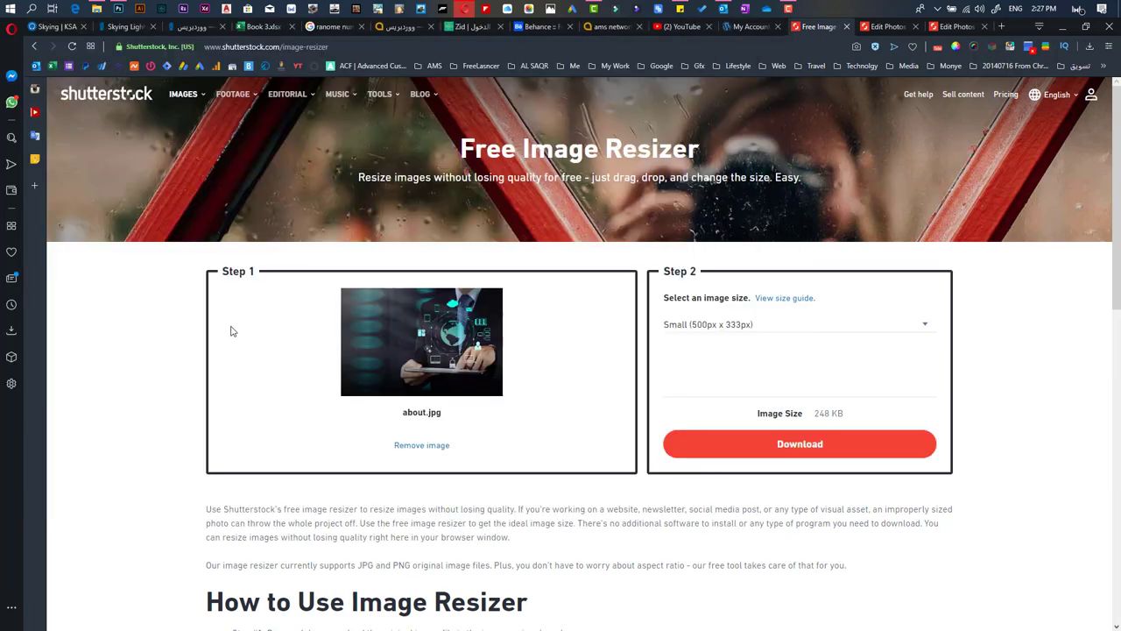
# Step: Set the image size to Large (2000px x 1333px), check the file size and download the resized image
pyautogui.click(788, 326)
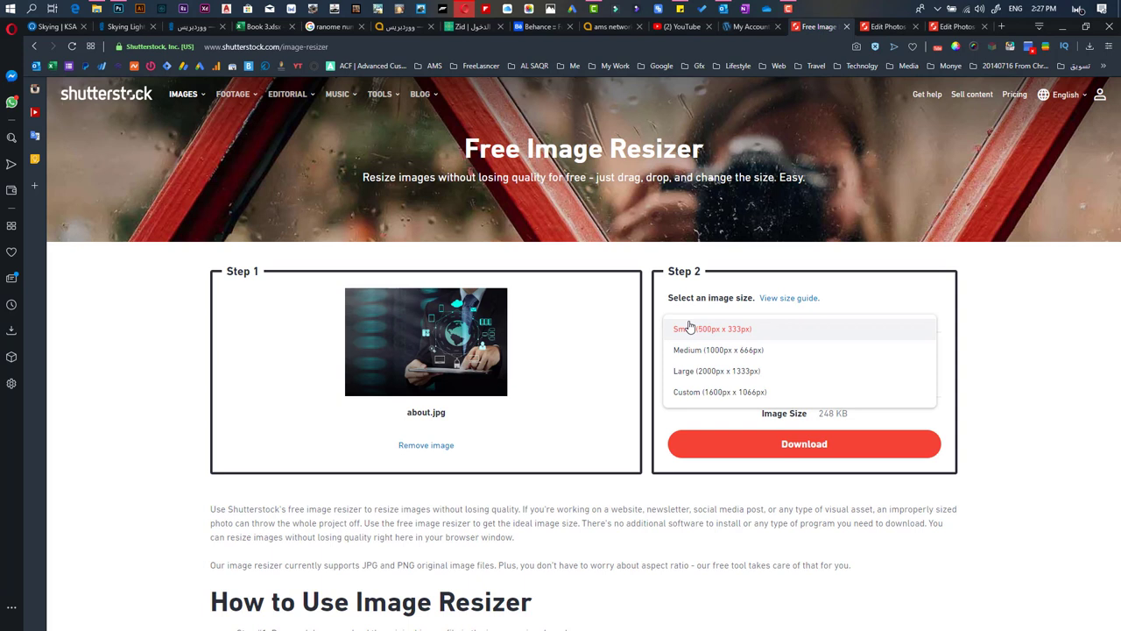
pyautogui.click(742, 373)
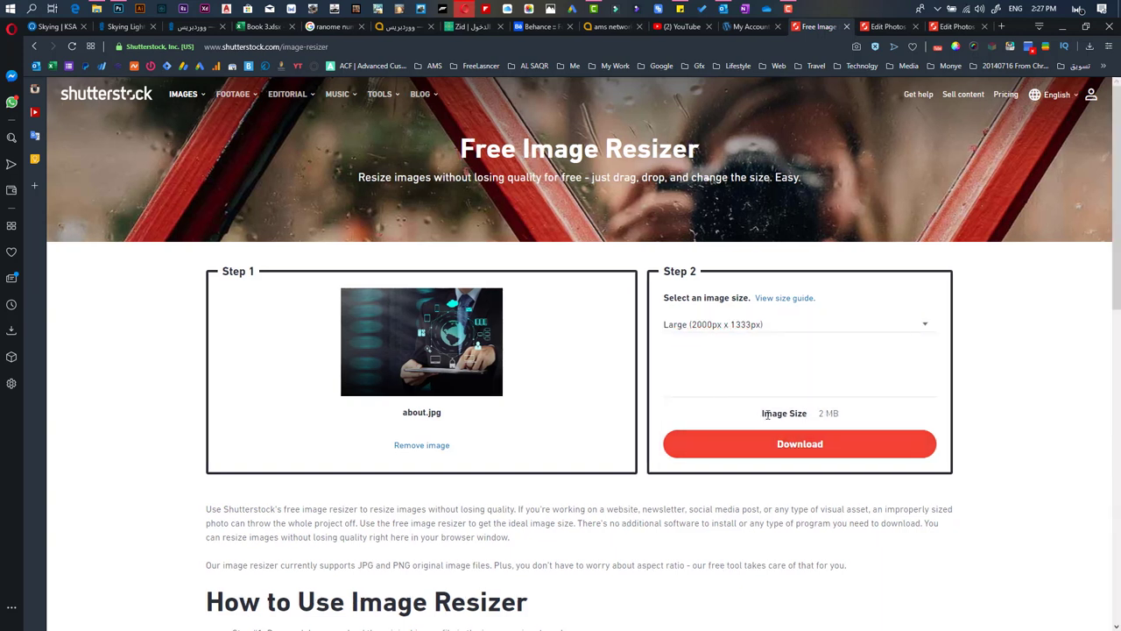
pyautogui.moveTo(760, 413); pyautogui.dragTo(844, 419)
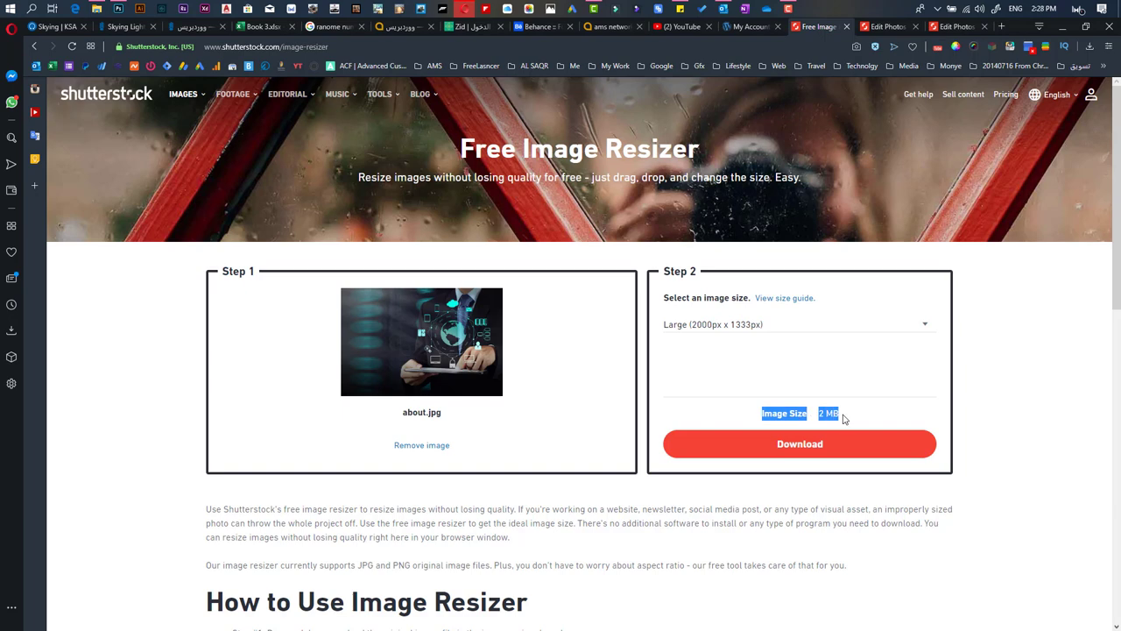
pyautogui.click(799, 445)
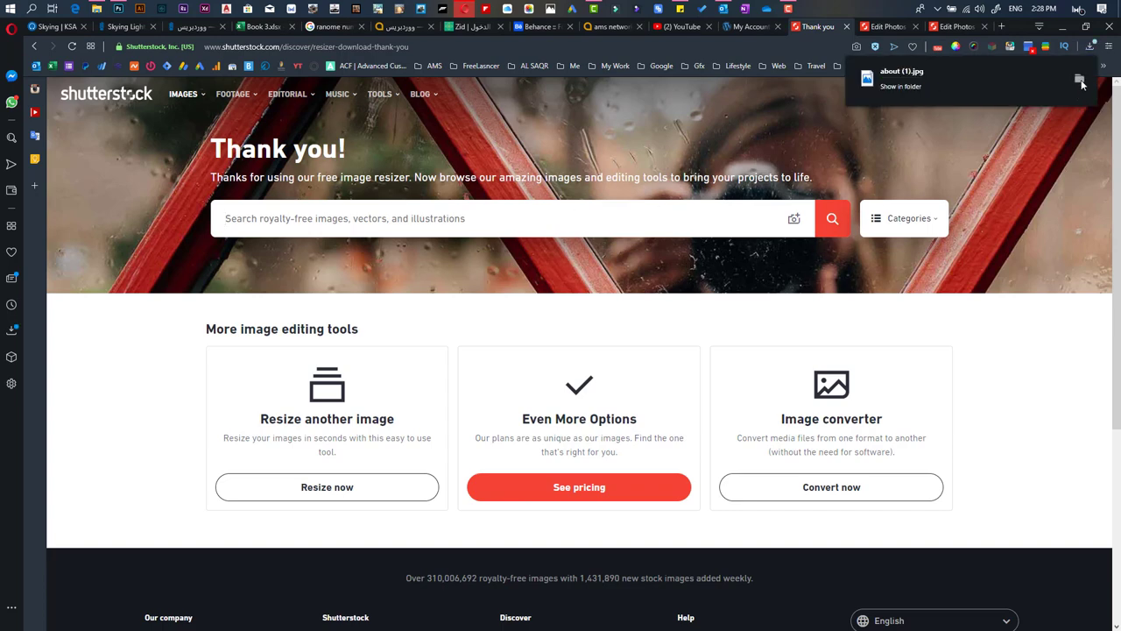
# Step: Show the downloaded about (1).jpg in its folder and open it in Adobe Photoshop
pyautogui.click(1080, 81)
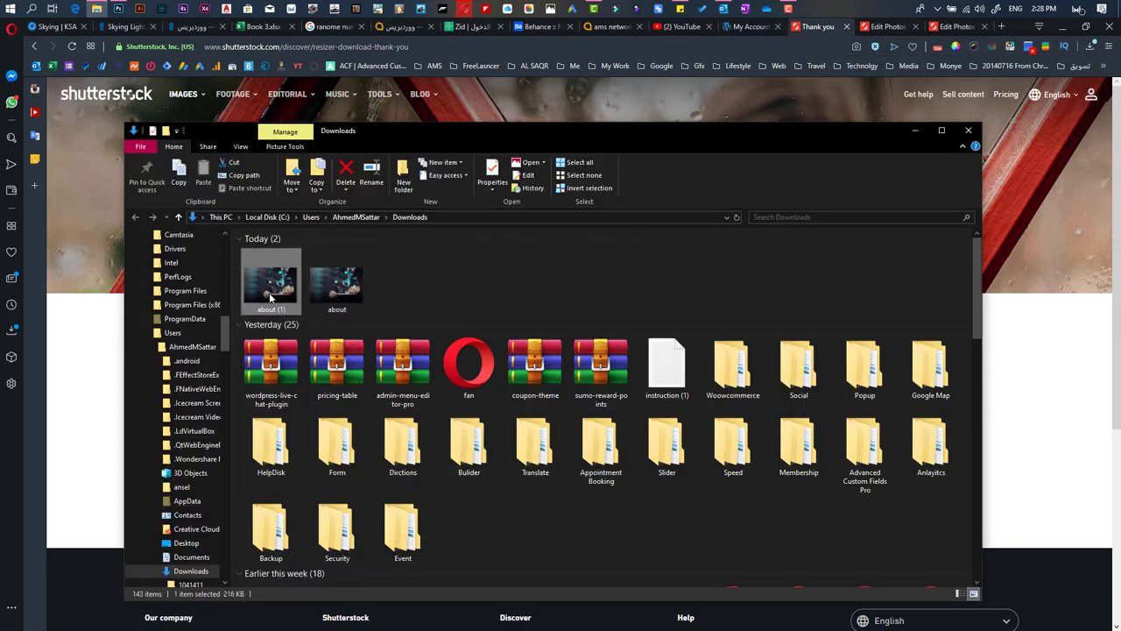
pyautogui.click(119, 10)
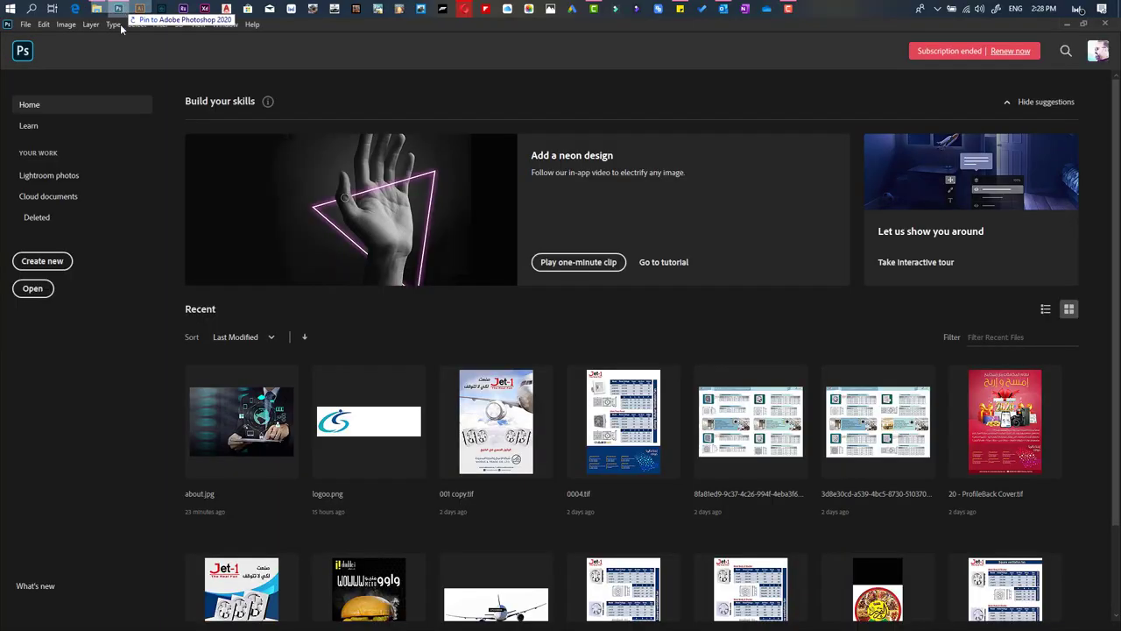
pyautogui.moveTo(121, 29); pyautogui.dragTo(533, 344)
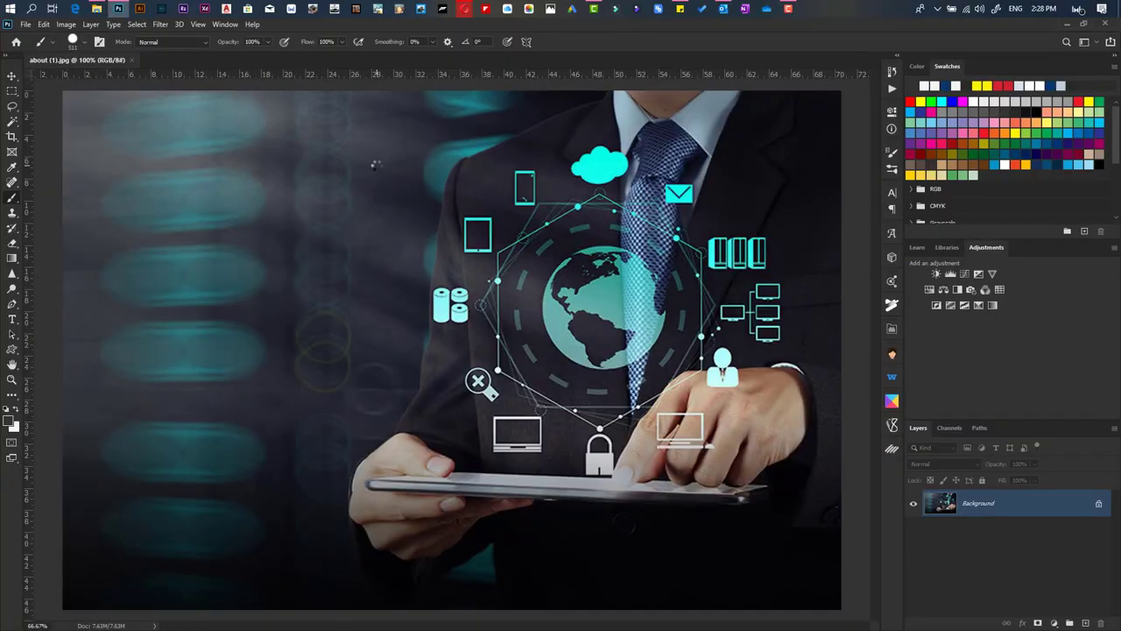
# Step: Open the Image Size settings for about (1).jpg to check its pixel dimensions
pyautogui.hotkey('ctrl', 'i')
pyautogui.hotkey('ctrl', 'i')
pyautogui.hotkey('ctrl', 'alt', 'i')
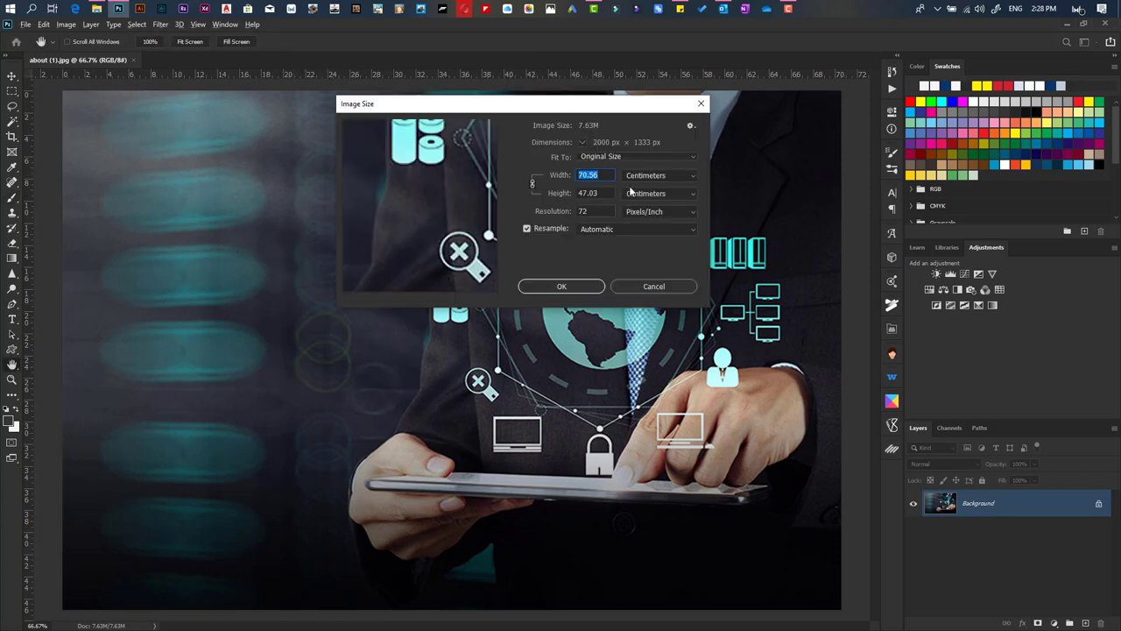
# Step: Show the width and height of about (1).jpg in pixels, close the Image Size settings and put Photoshop out of view
pyautogui.click(634, 176)
pyautogui.click(636, 197)
pyautogui.click(607, 195)
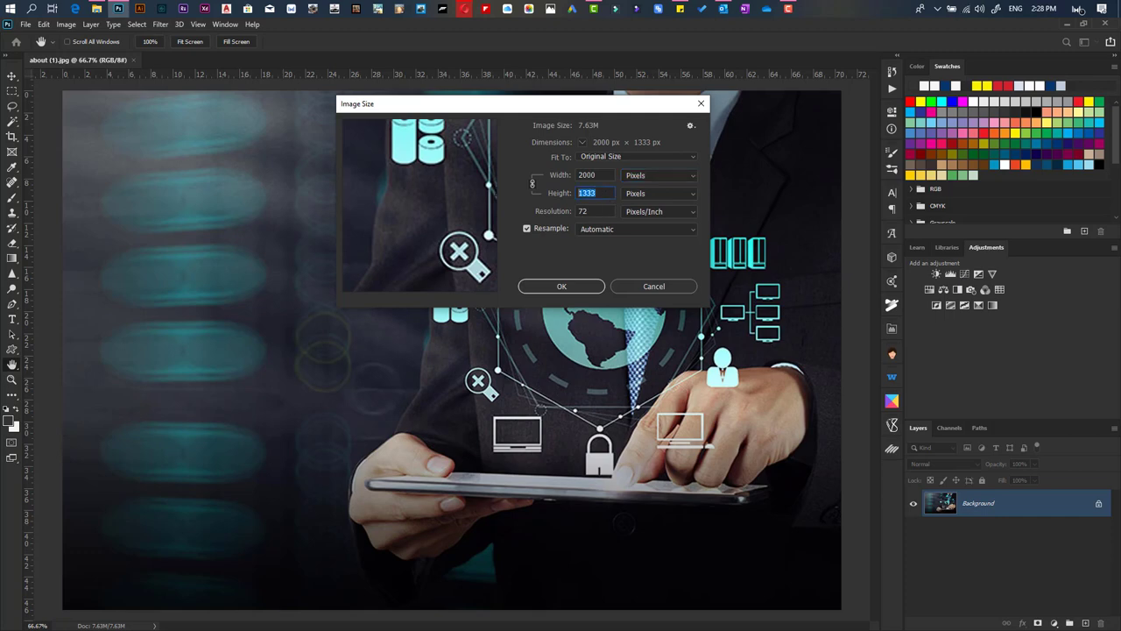
pyautogui.click(704, 105)
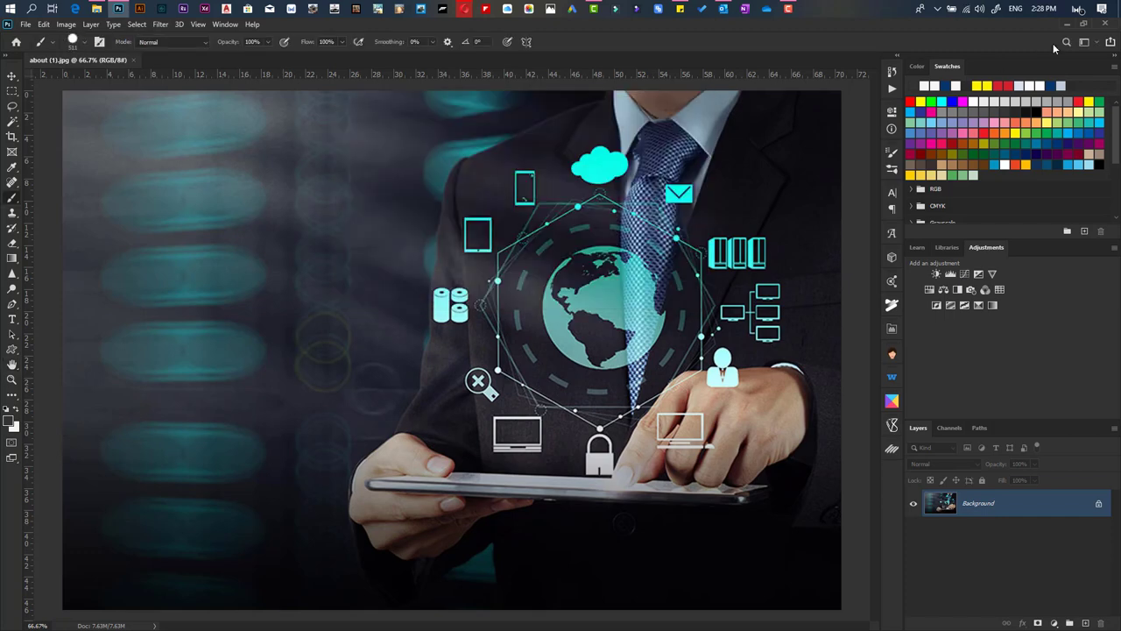
pyautogui.click(1064, 24)
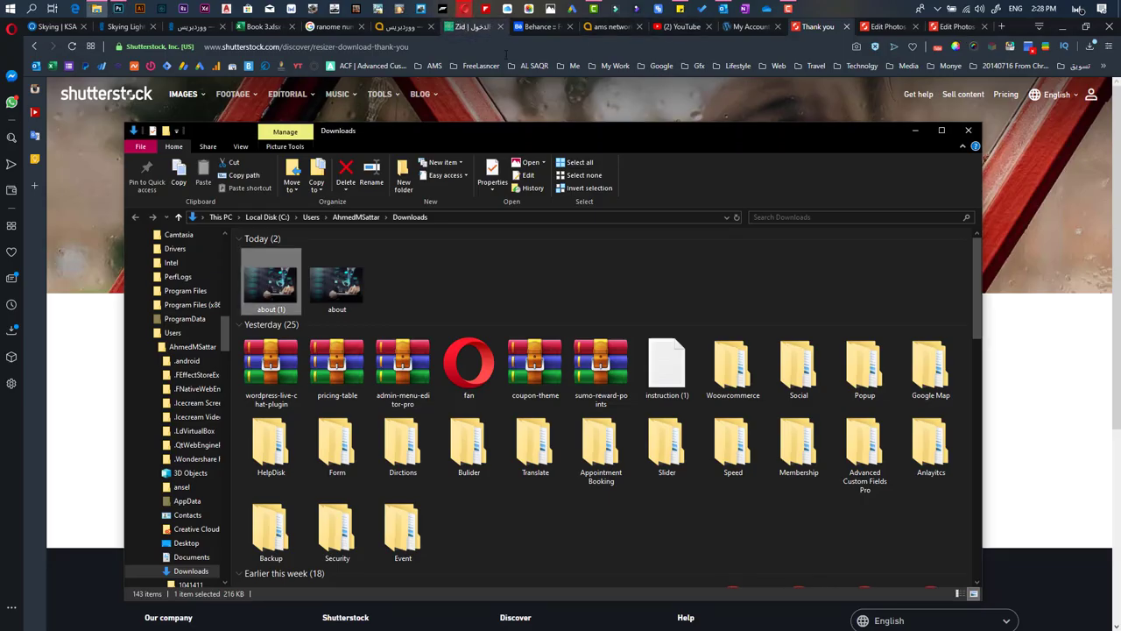
# Step: Return to the Shutterstock site in the browser and open its free File converter tool
pyautogui.click(574, 82)
pyautogui.moveTo(379, 96)
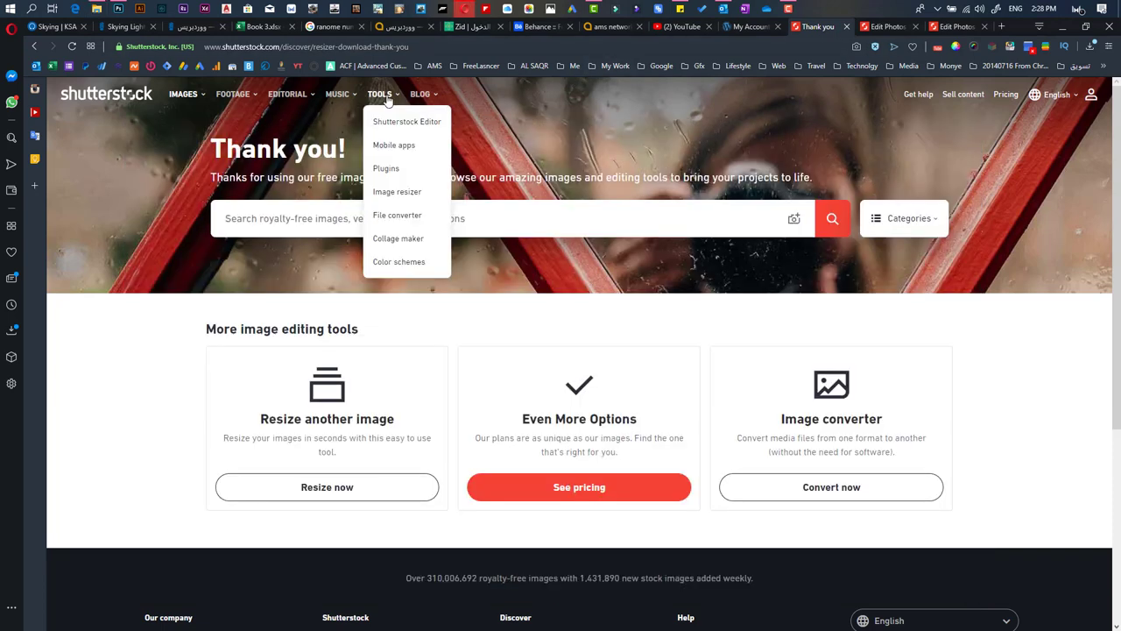
pyautogui.click(399, 219)
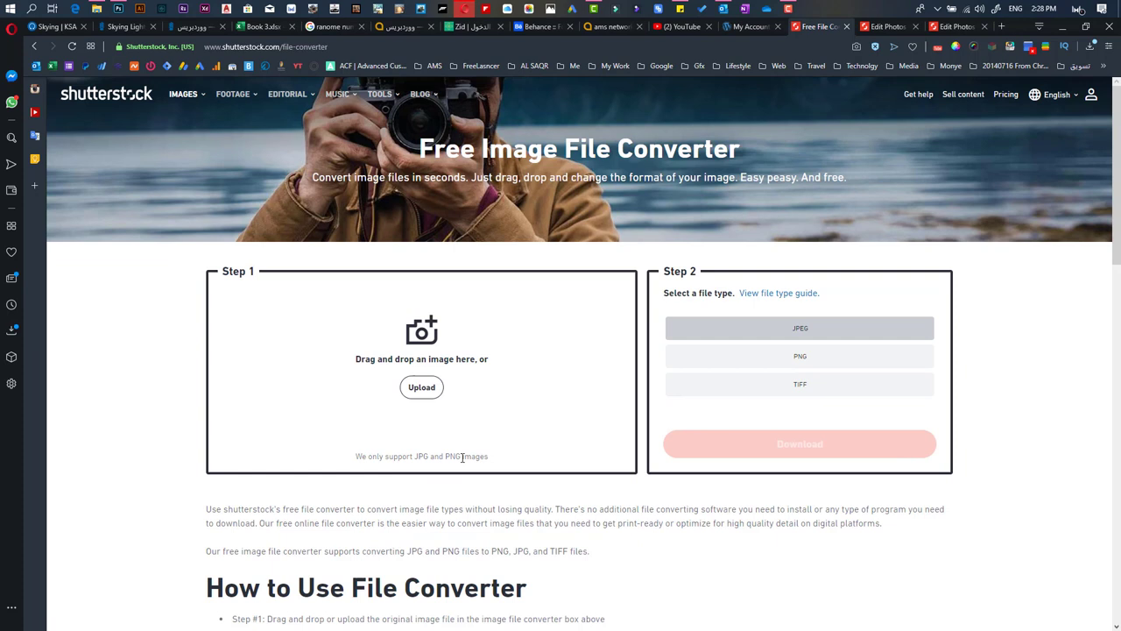
# Step: Upload about.jpg from the CLoudi folder to the converter, choose PNG as the file type and download the converted image
pyautogui.click(419, 391)
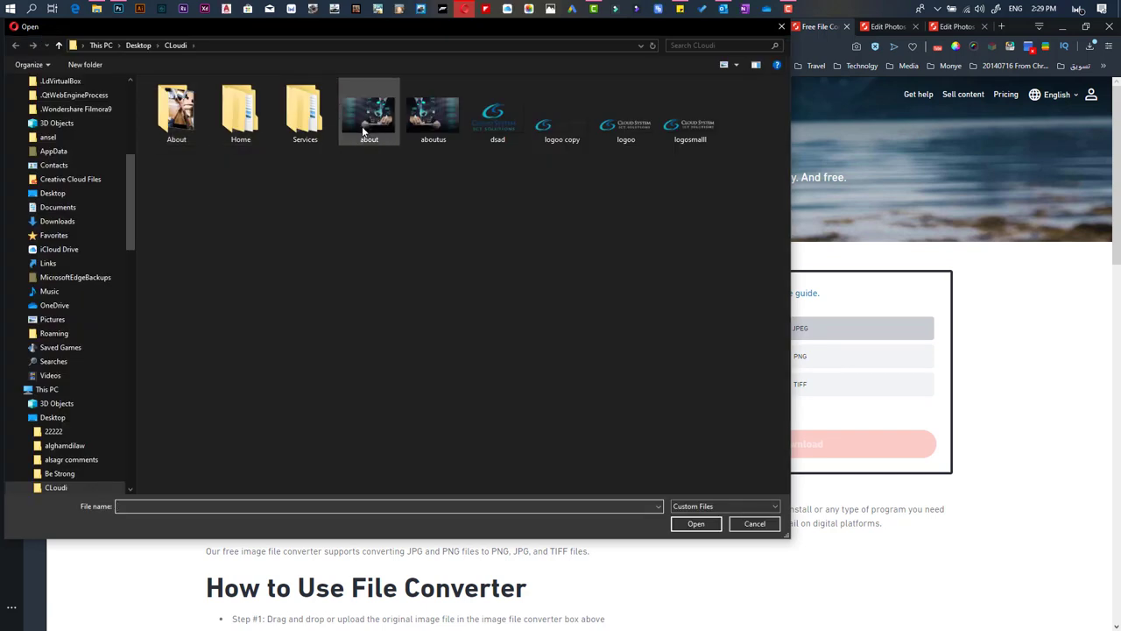
pyautogui.click(366, 130)
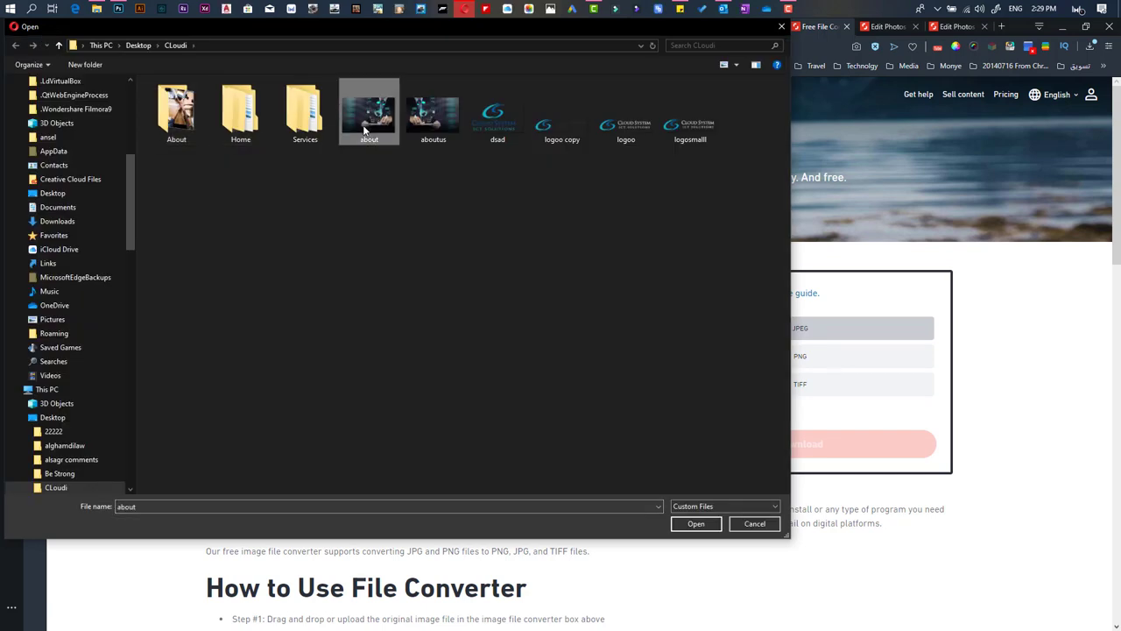
pyautogui.doubleClick(365, 129)
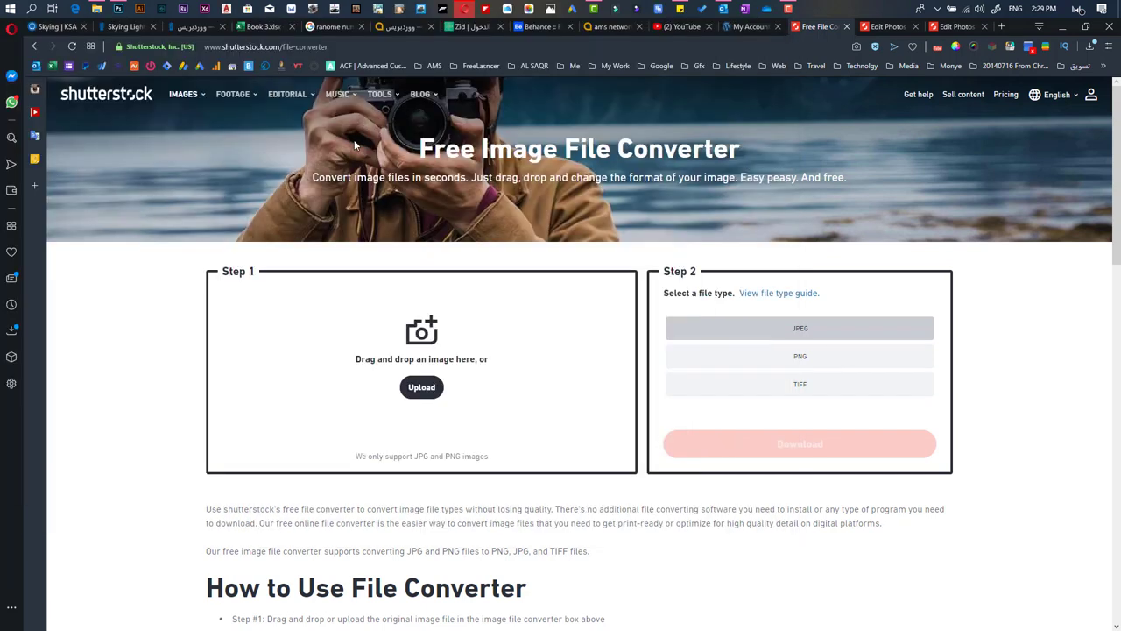
pyautogui.click(801, 359)
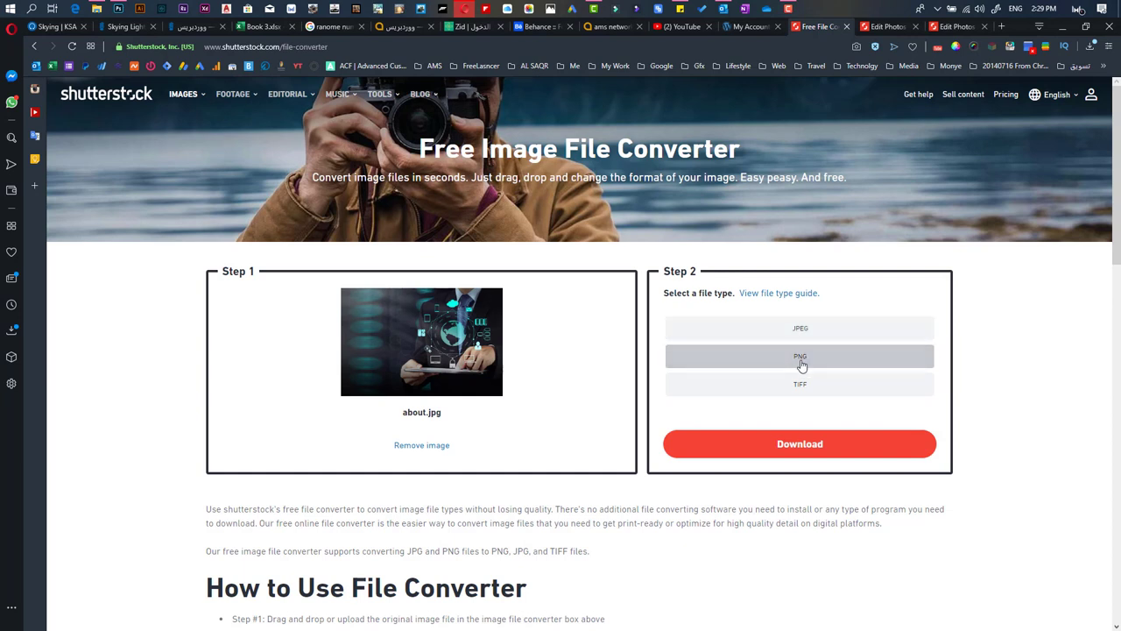
pyautogui.click(781, 448)
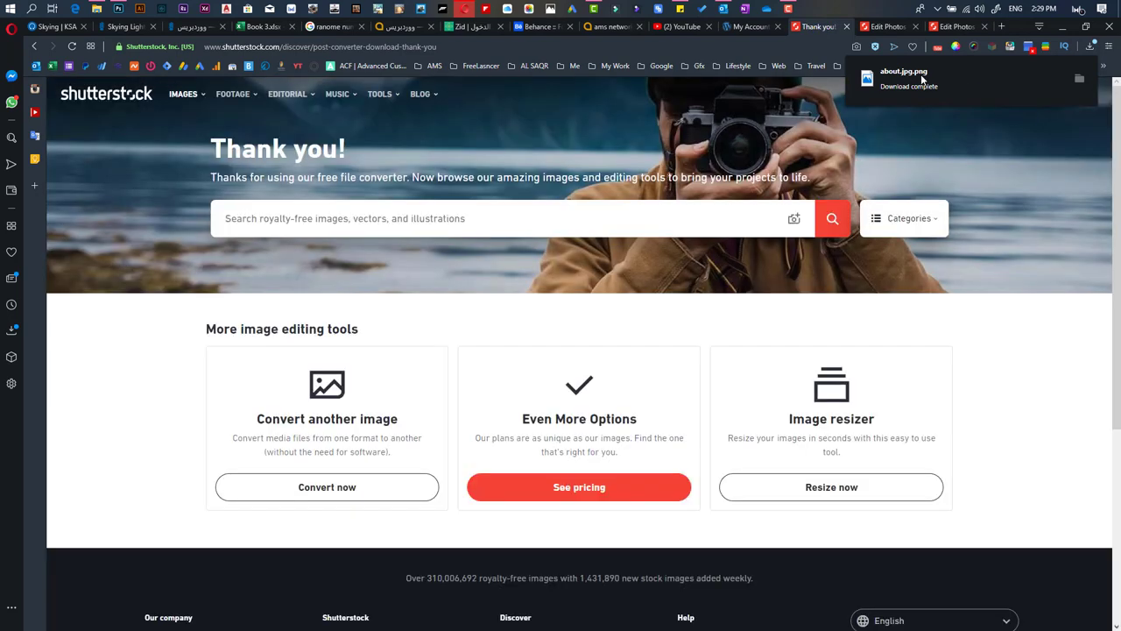
# Step: Open Shutterstock's Collage maker and start a new photo collage in the editor
pyautogui.moveTo(379, 94)
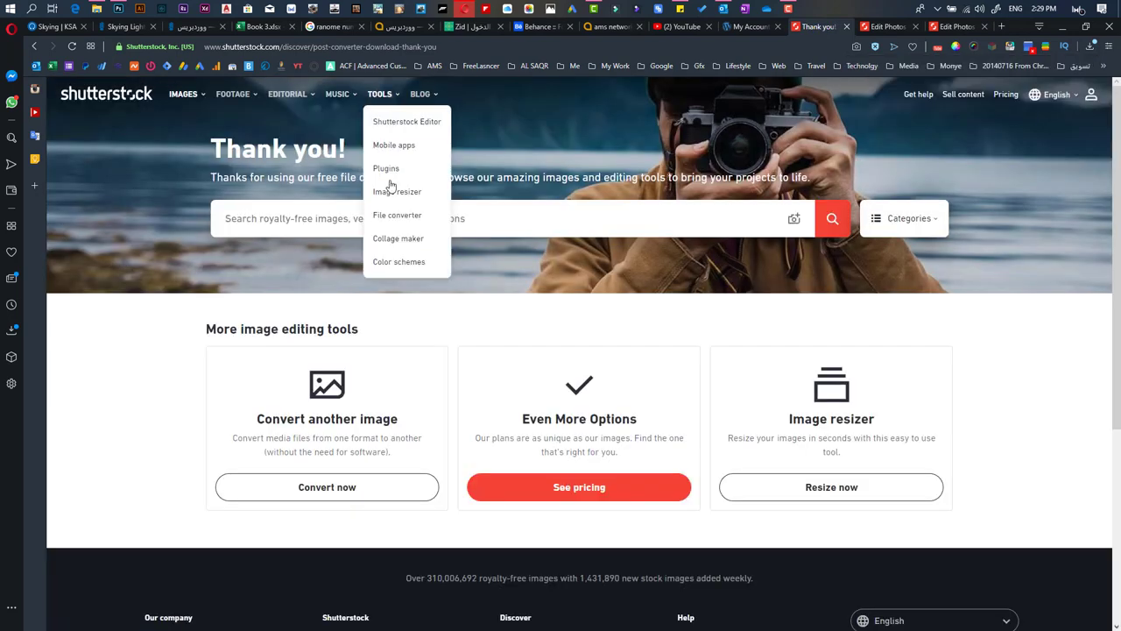
pyautogui.click(390, 245)
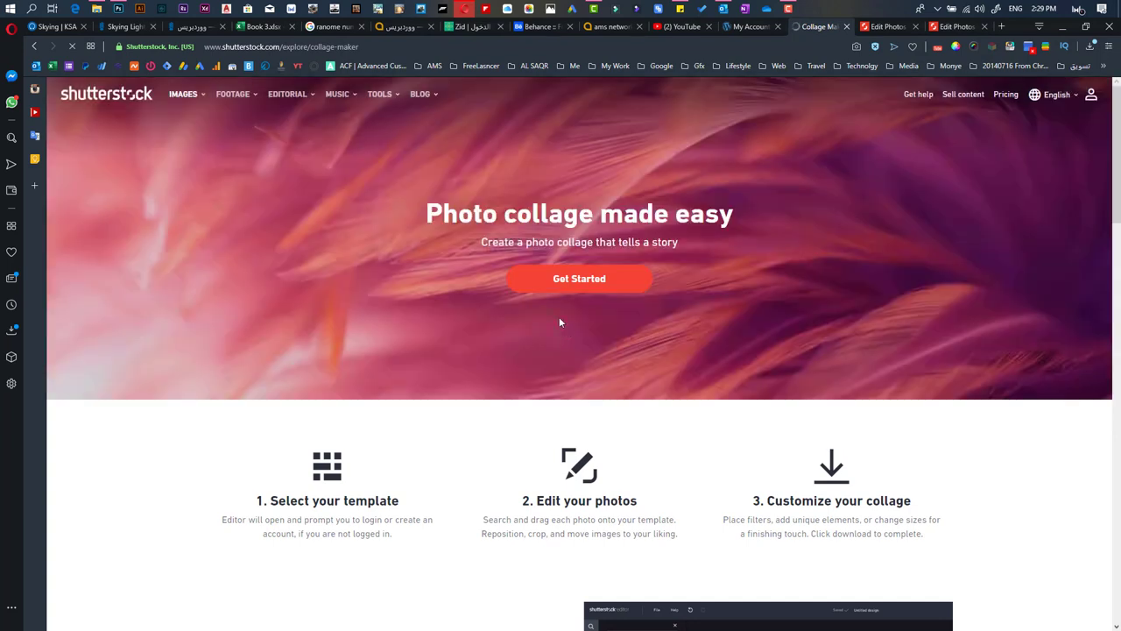
pyautogui.click(568, 280)
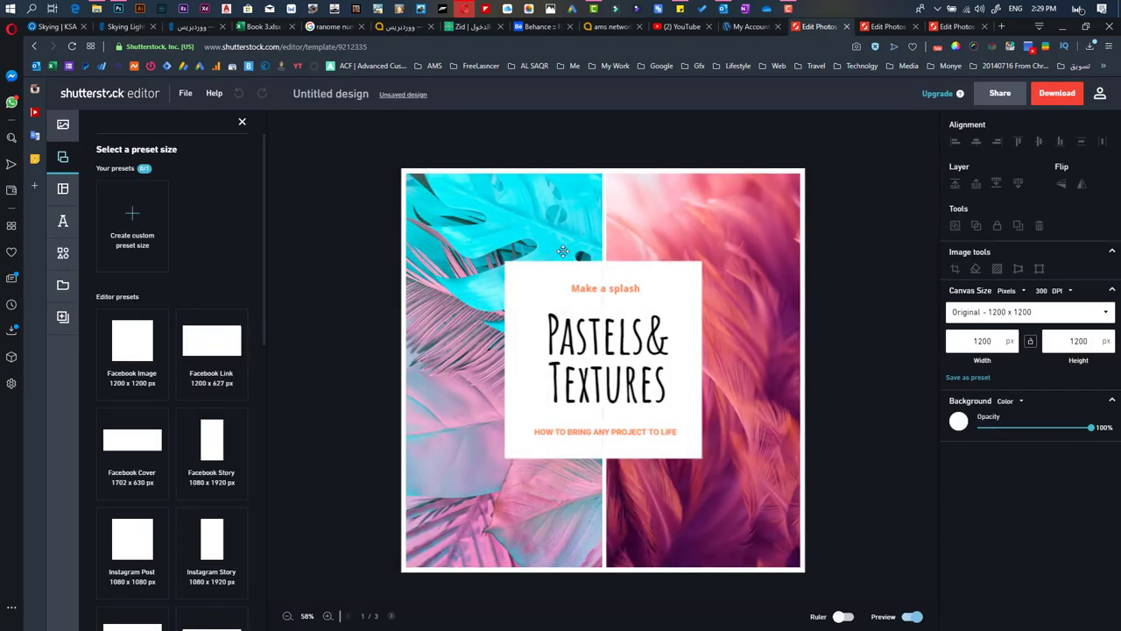
# Step: Select the pink feather photo in the collage template, check its filters and effects, and leave the editor without saving
pyautogui.click(751, 232)
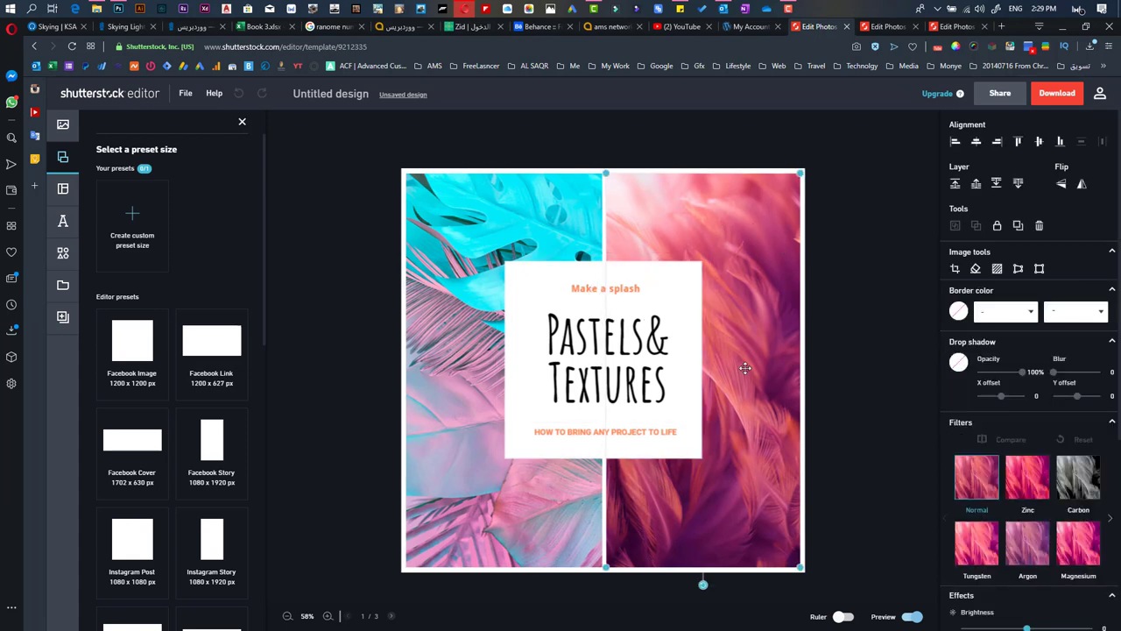
pyautogui.scroll(-1, 726, 377)
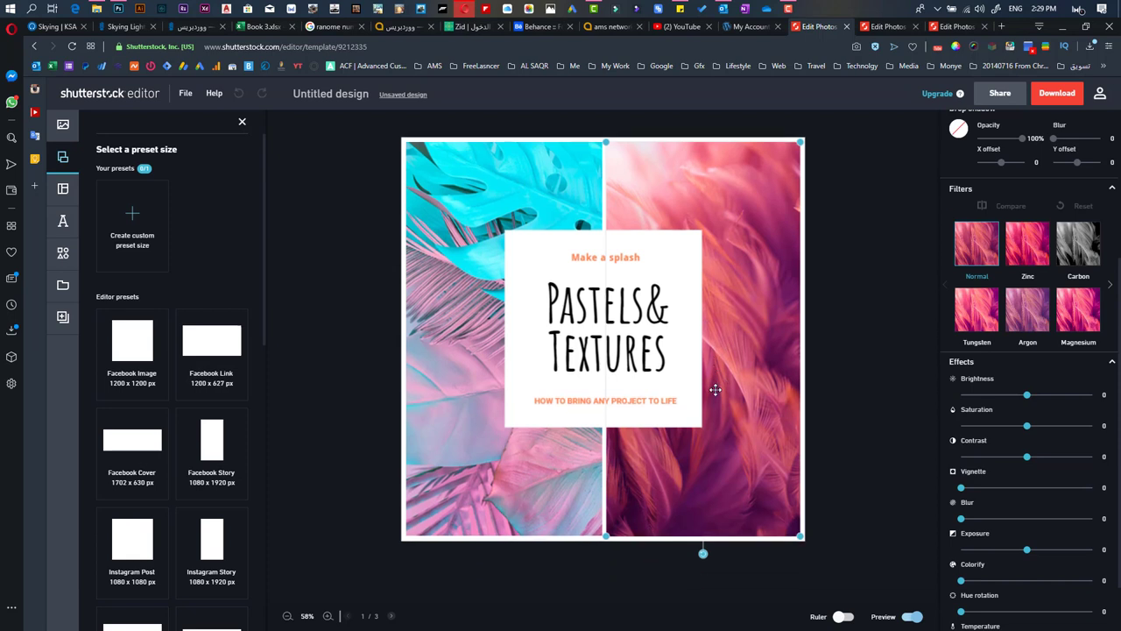
pyautogui.scroll(3, 828, 459)
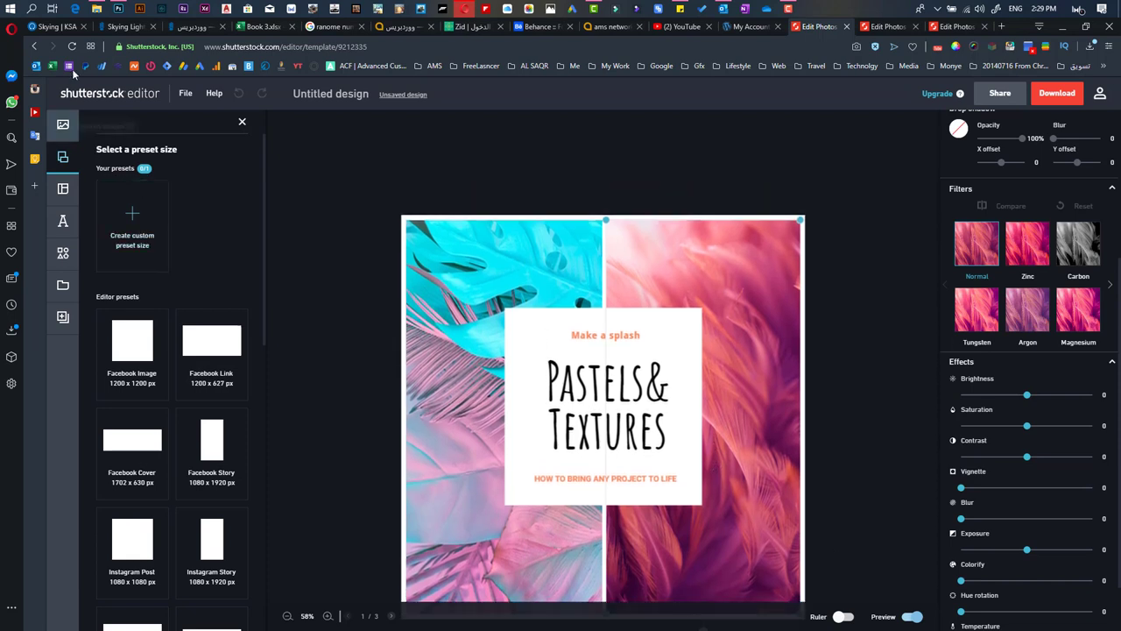
pyautogui.click(33, 47)
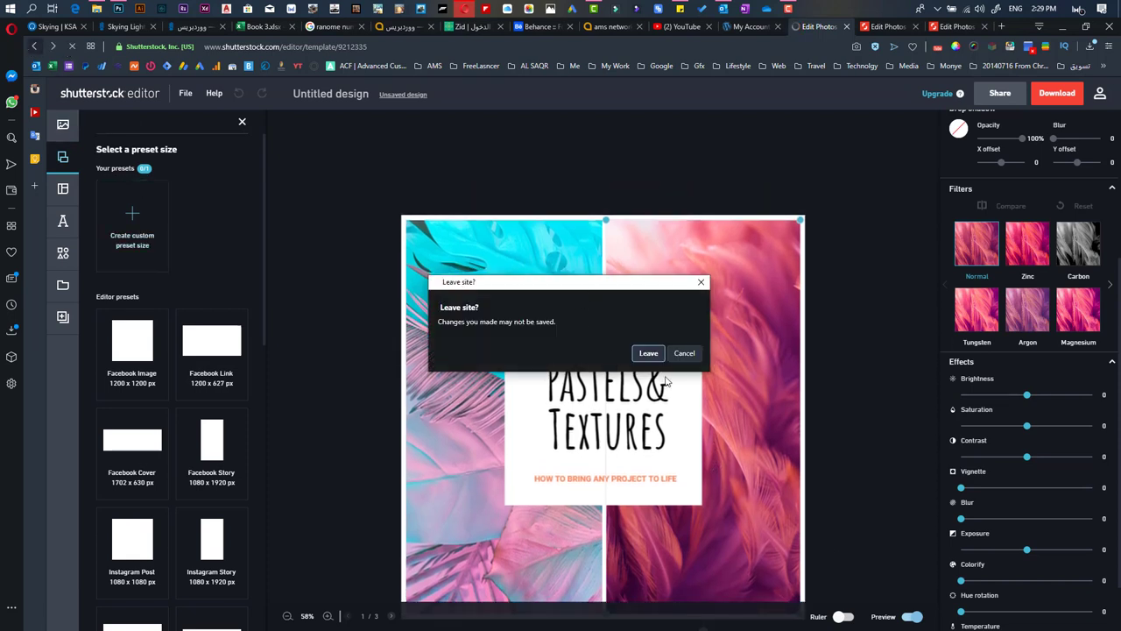
pyautogui.click(649, 353)
# Step: Open the Color schemes page from Shutterstock's tools
pyautogui.moveTo(382, 94)
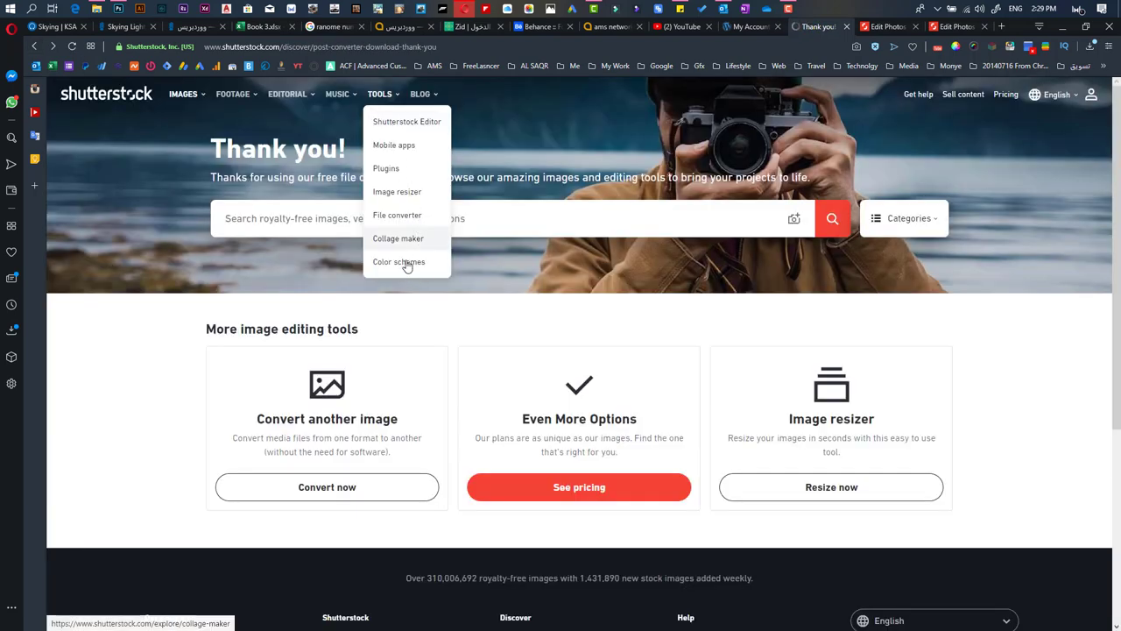
pyautogui.click(387, 268)
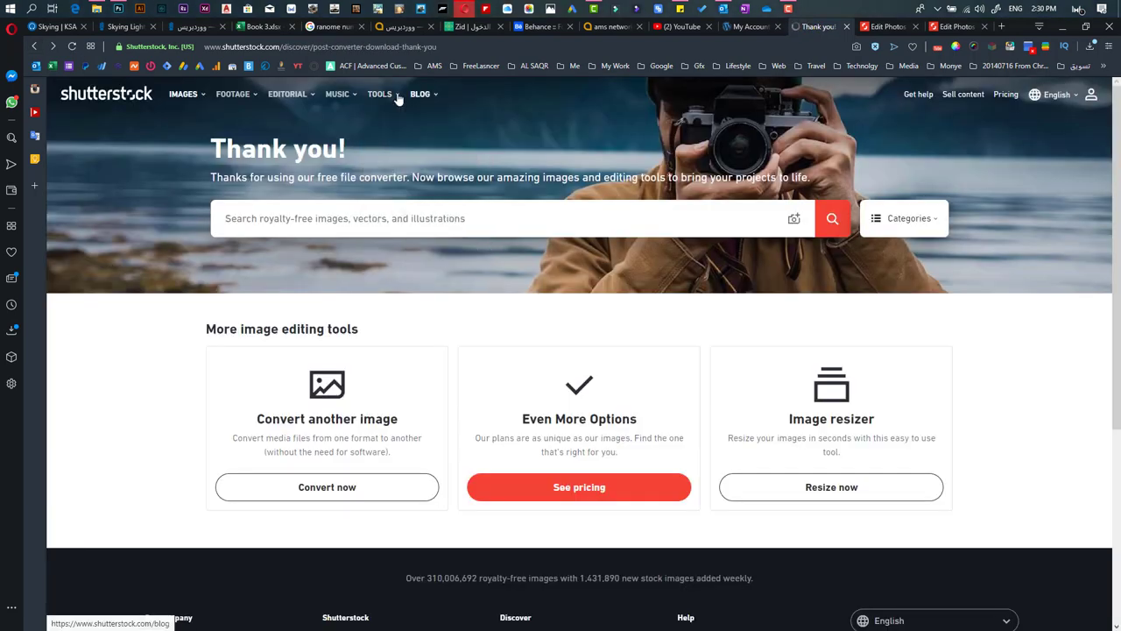
pyautogui.moveTo(398, 100)
pyautogui.click(405, 266)
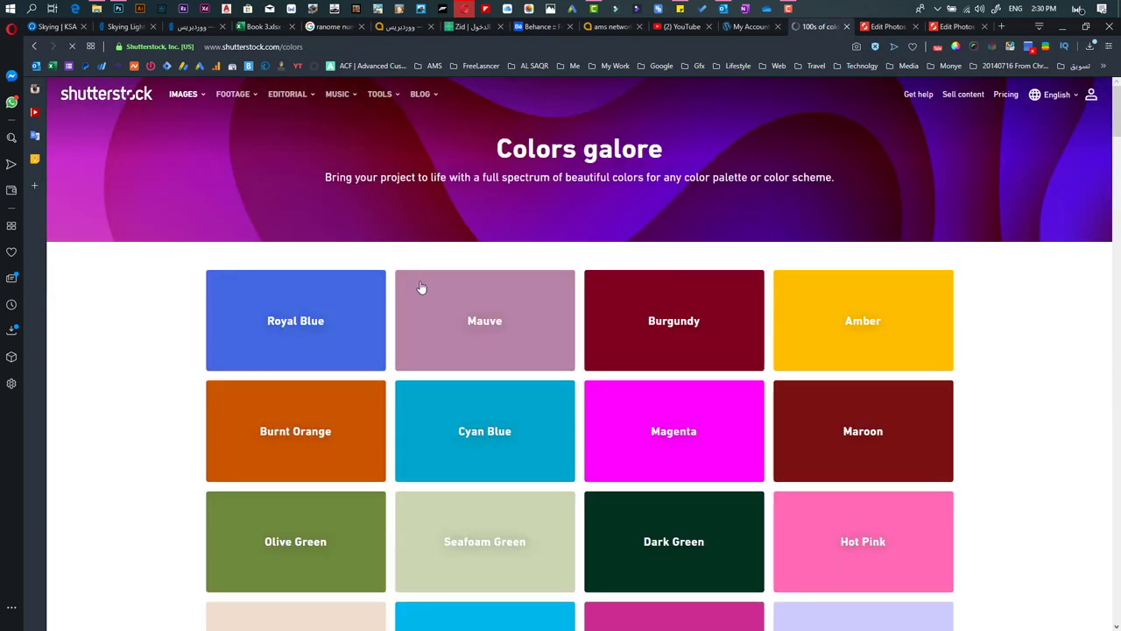
# Step: Browse the full set of color swatches and open the Rose Red color page
pyautogui.scroll(-15, 819, 421)
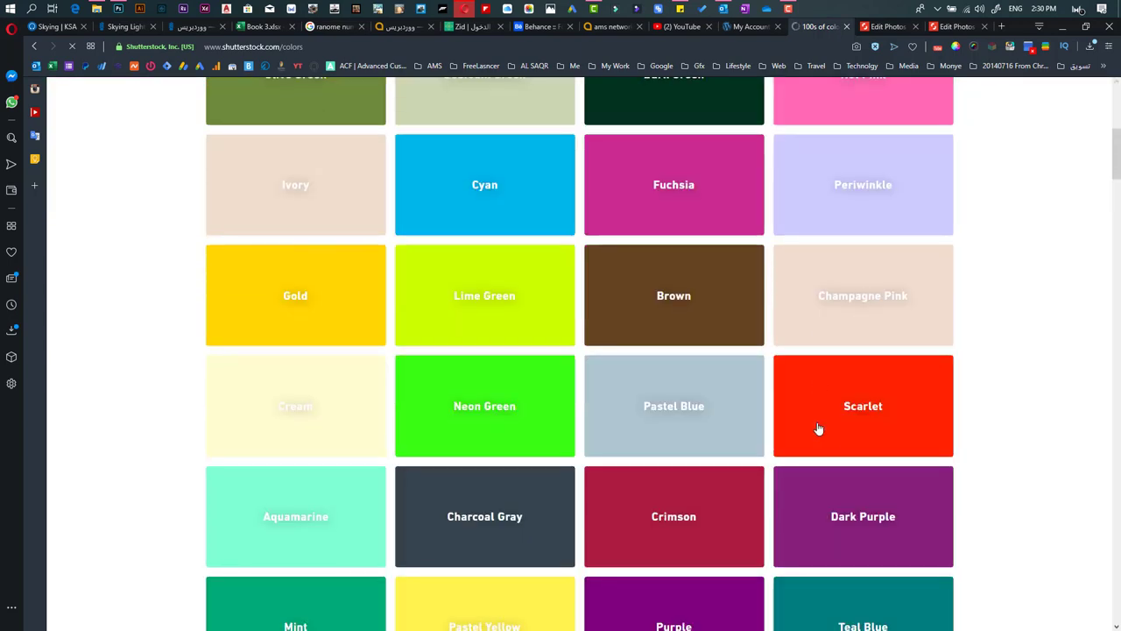
pyautogui.scroll(-20, 815, 424)
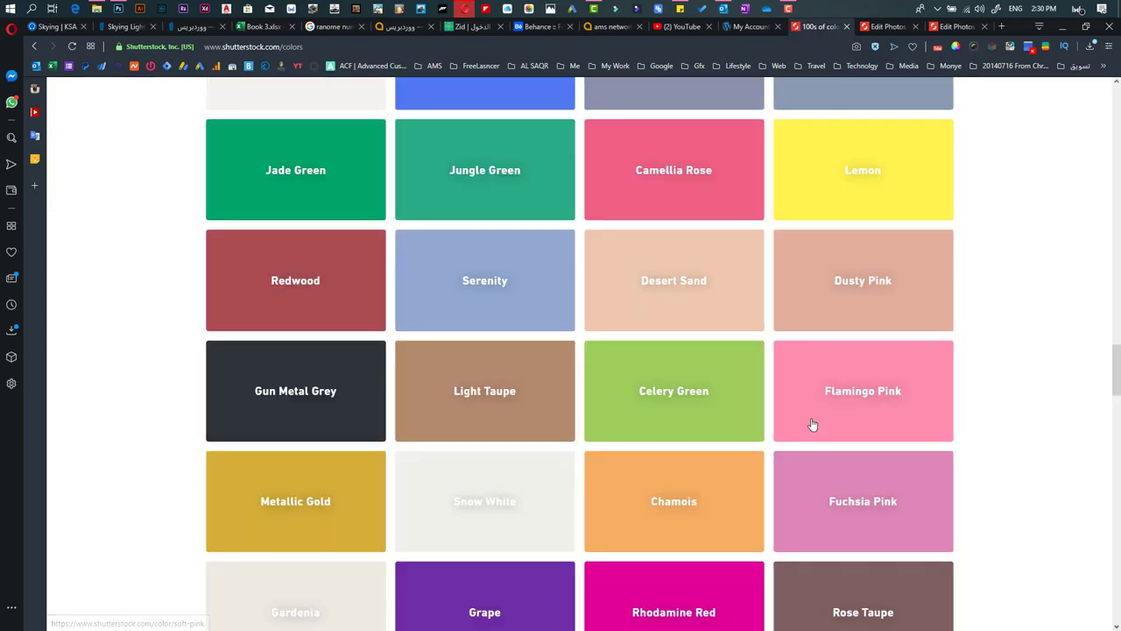
pyautogui.scroll(-15, 810, 425)
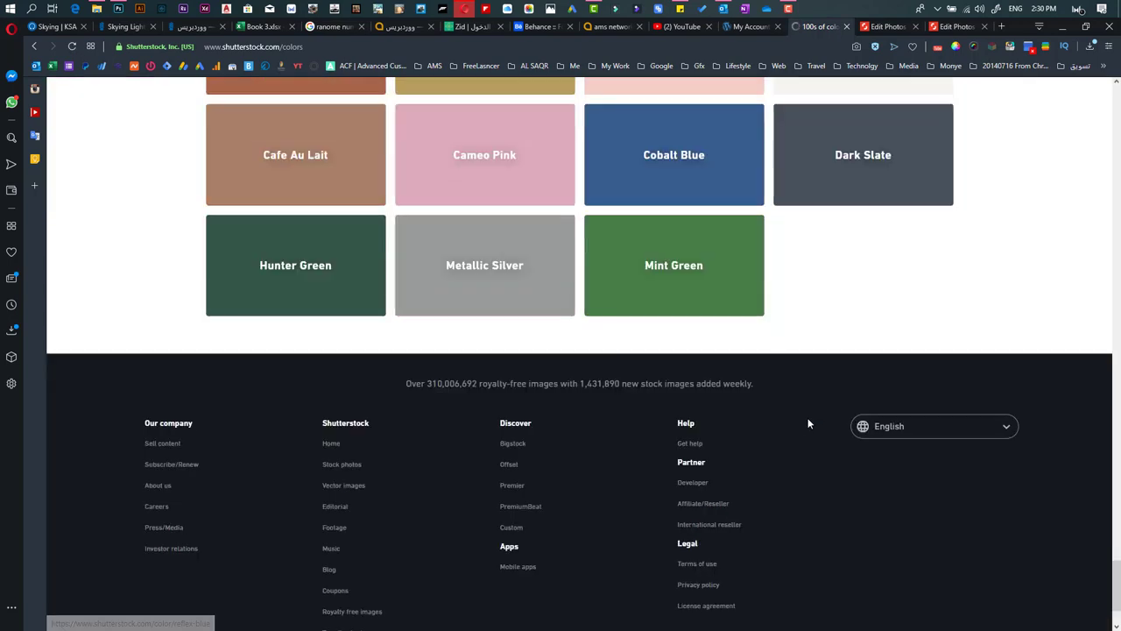
pyautogui.scroll(5, 799, 408)
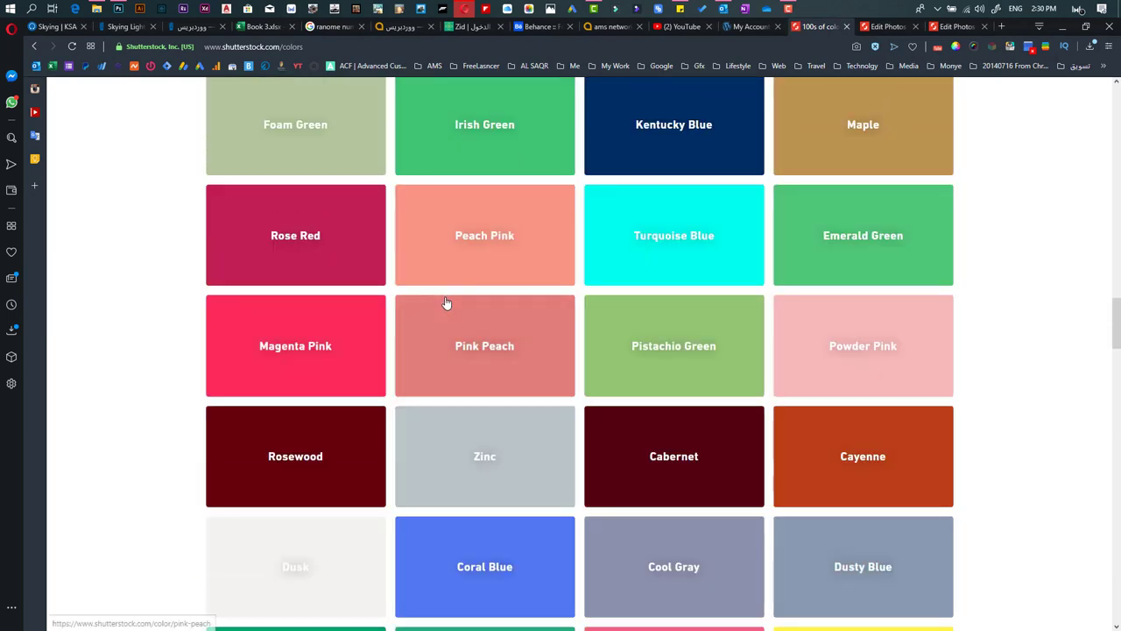
pyautogui.click(274, 245)
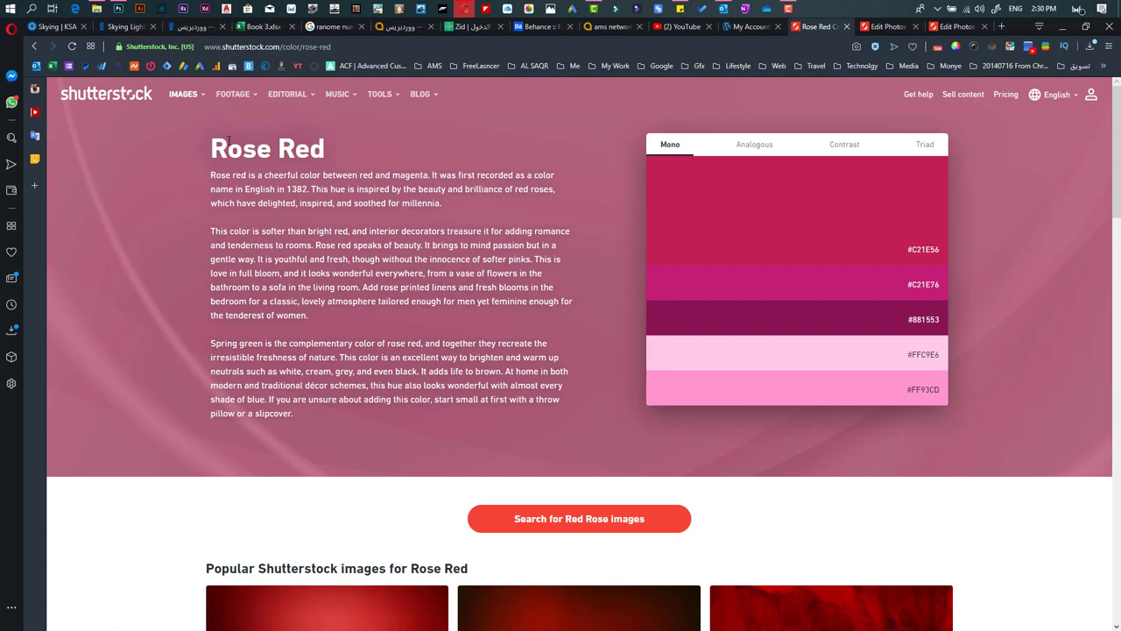
# Step: Highlight the start of the Rose Red description and copy the hex codes #C21E56 and #C21E76 from the Mono palette
pyautogui.moveTo(210, 175); pyautogui.dragTo(310, 176)
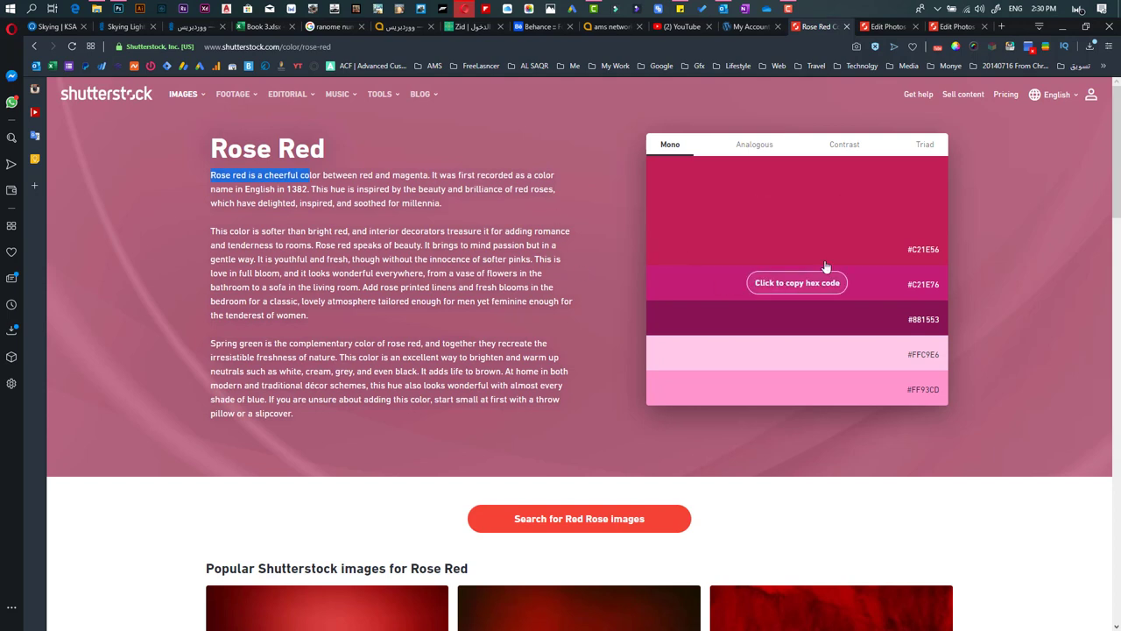
pyautogui.click(904, 254)
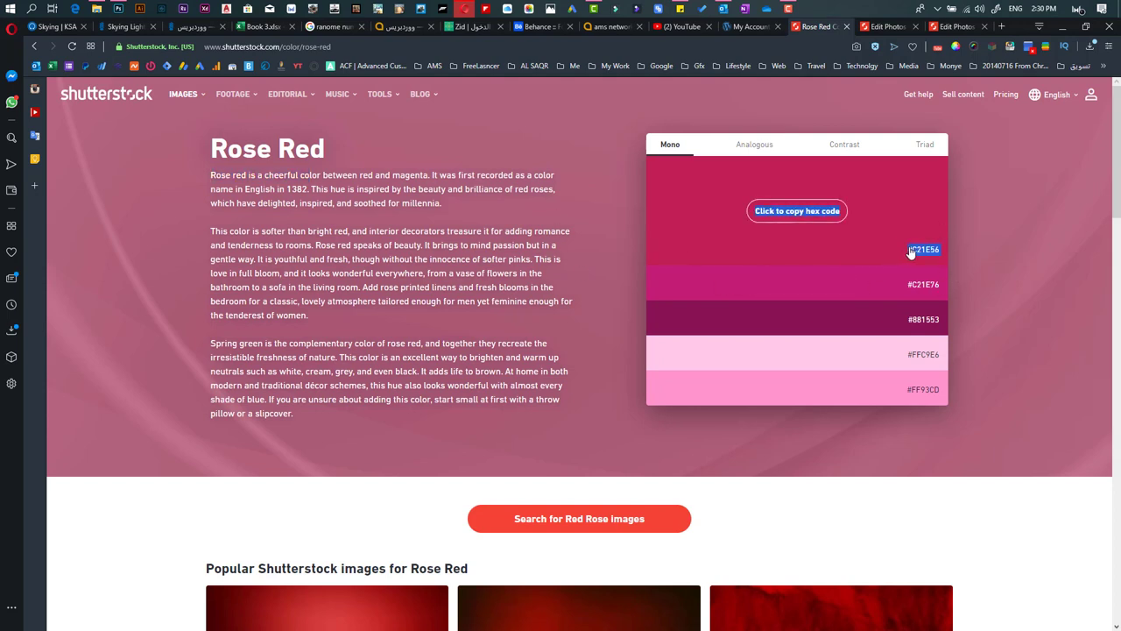
pyautogui.moveTo(911, 252); pyautogui.dragTo(785, 217)
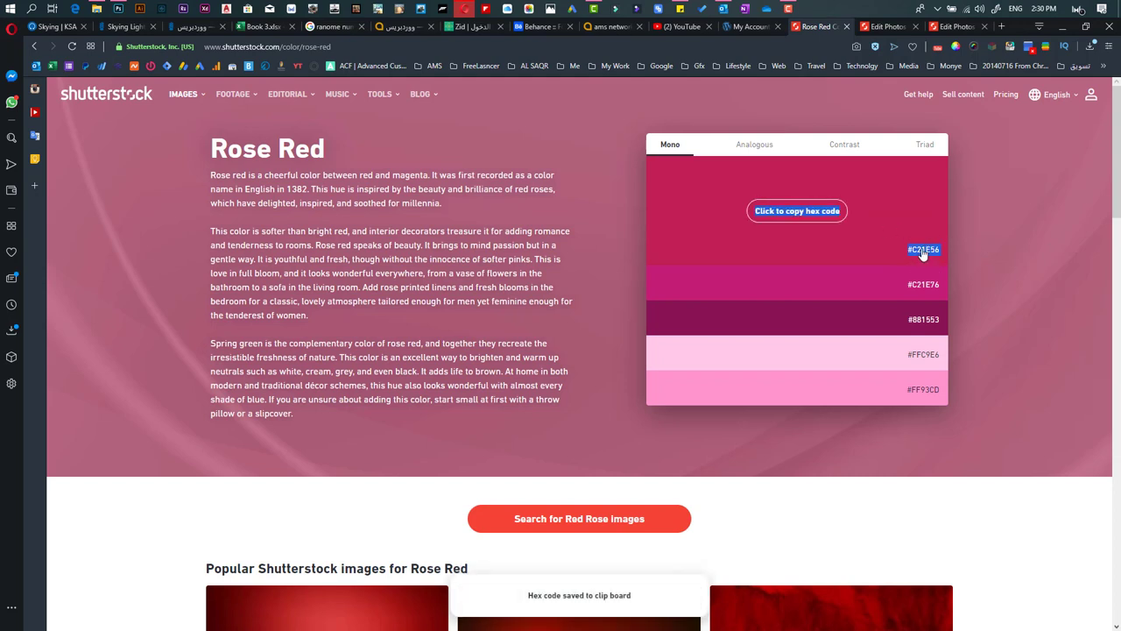
pyautogui.click(936, 288)
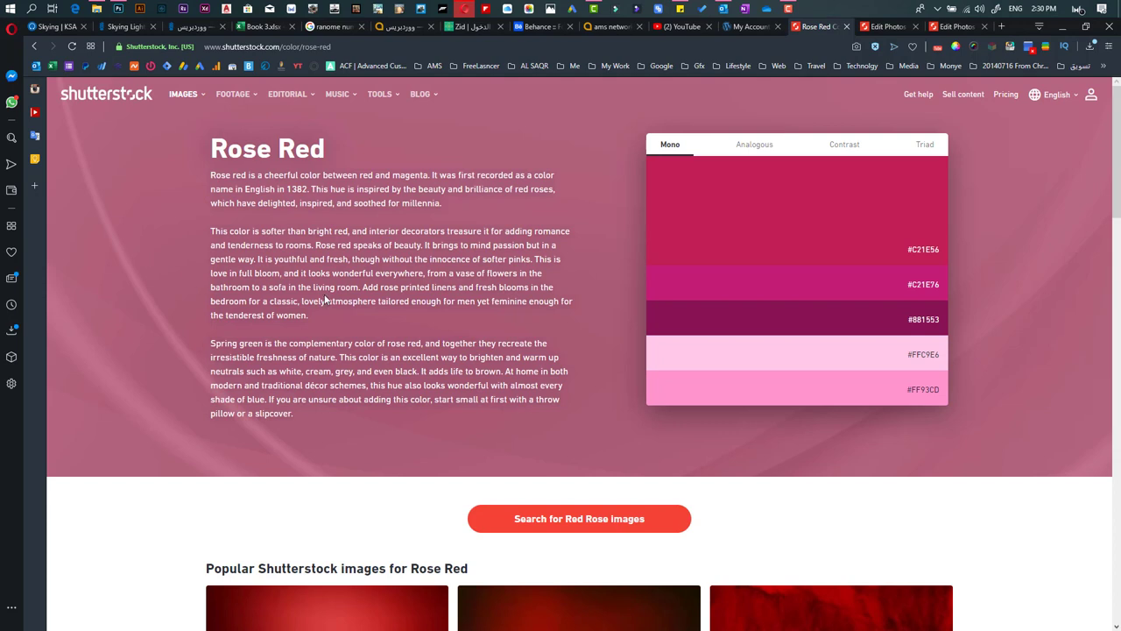
# Step: Examine the Rose Red page's popular images, image search options, further color suggestions and palette
pyautogui.scroll(-3, 556, 443)
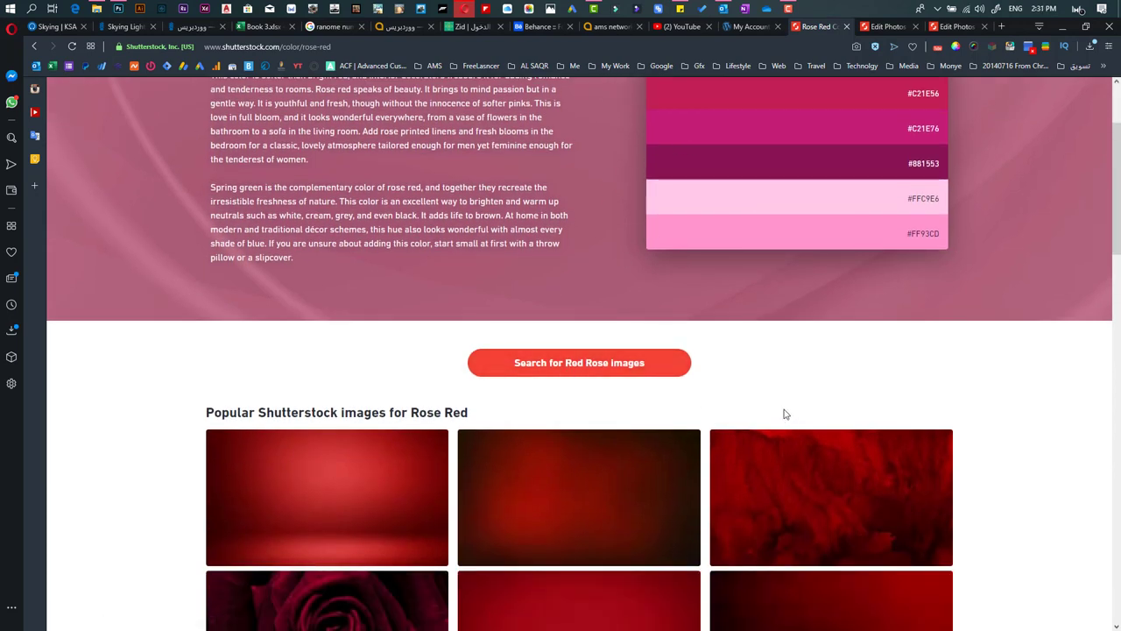
pyautogui.scroll(-3, 421, 351)
pyautogui.scroll(4, 888, 401)
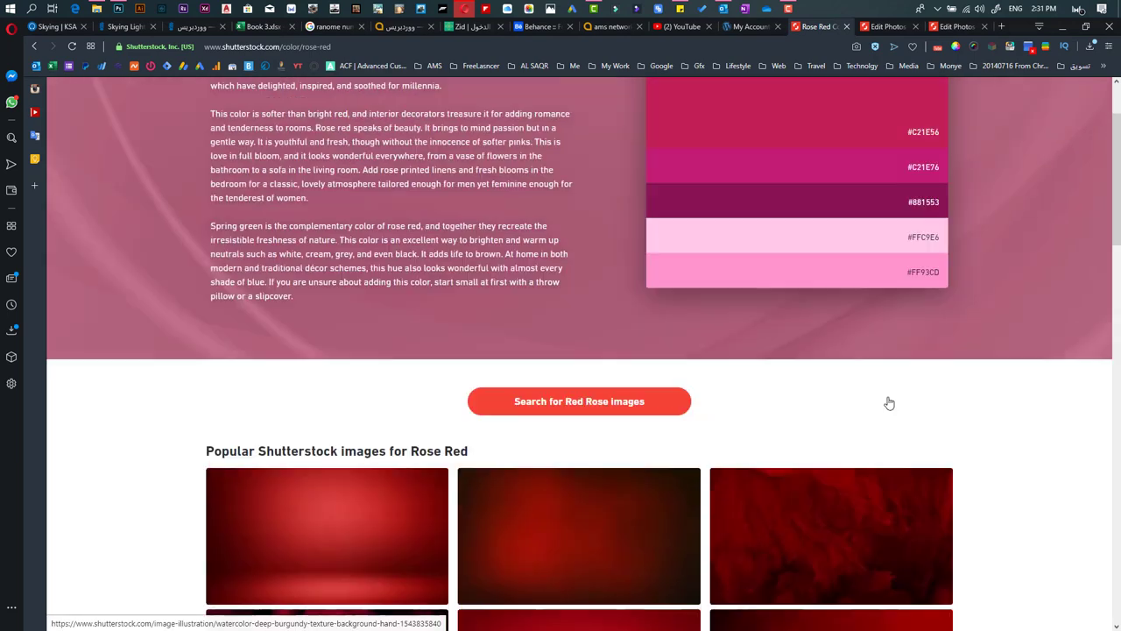
pyautogui.scroll(2, 889, 401)
pyautogui.scroll(-8, 633, 318)
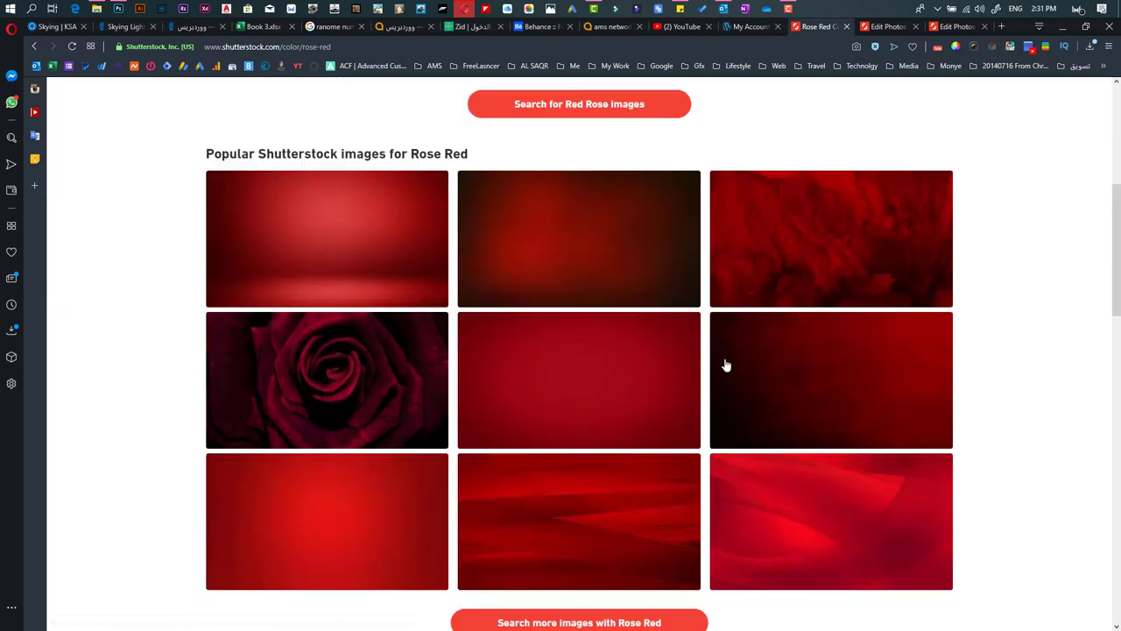
pyautogui.scroll(-3, 726, 365)
pyautogui.scroll(1, 728, 368)
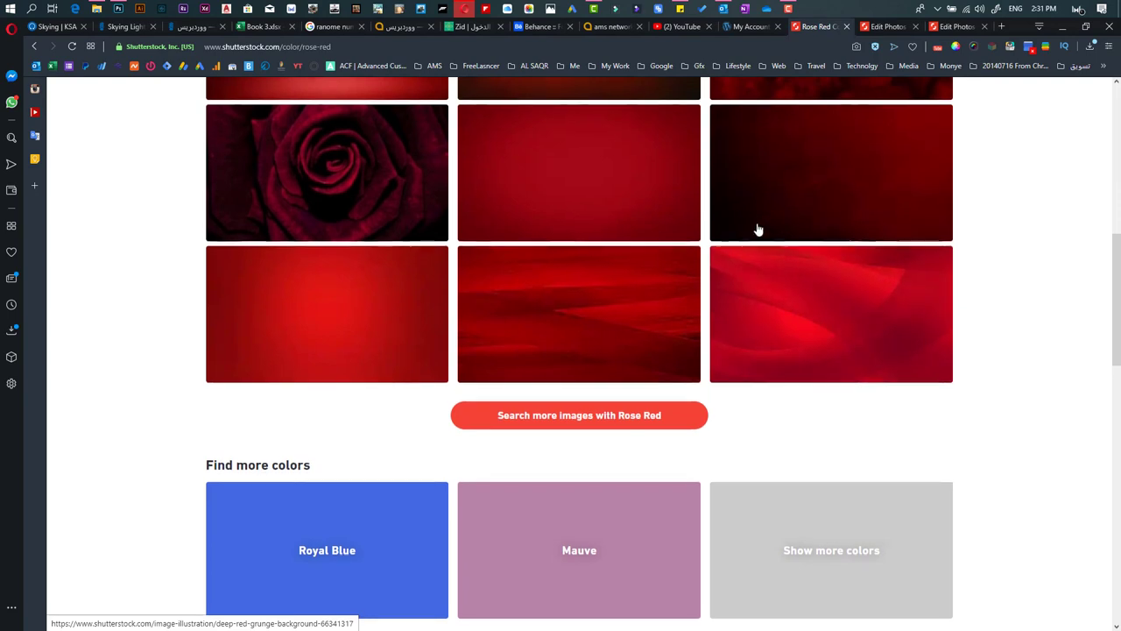
pyautogui.scroll(4, 759, 229)
pyautogui.scroll(-1, 490, 276)
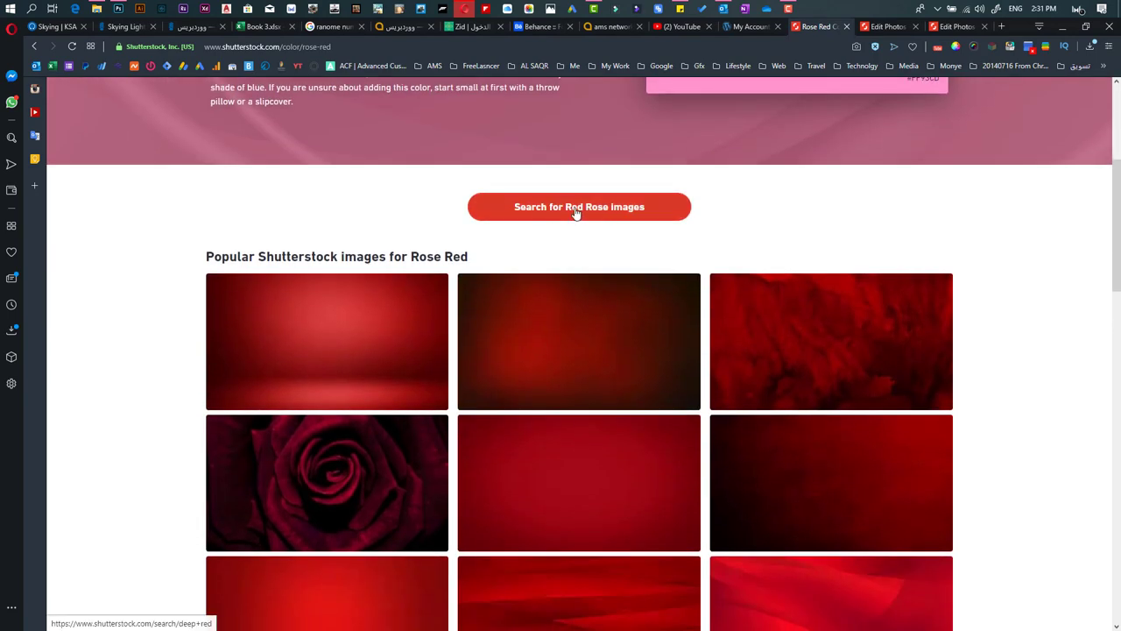
pyautogui.scroll(3, 793, 183)
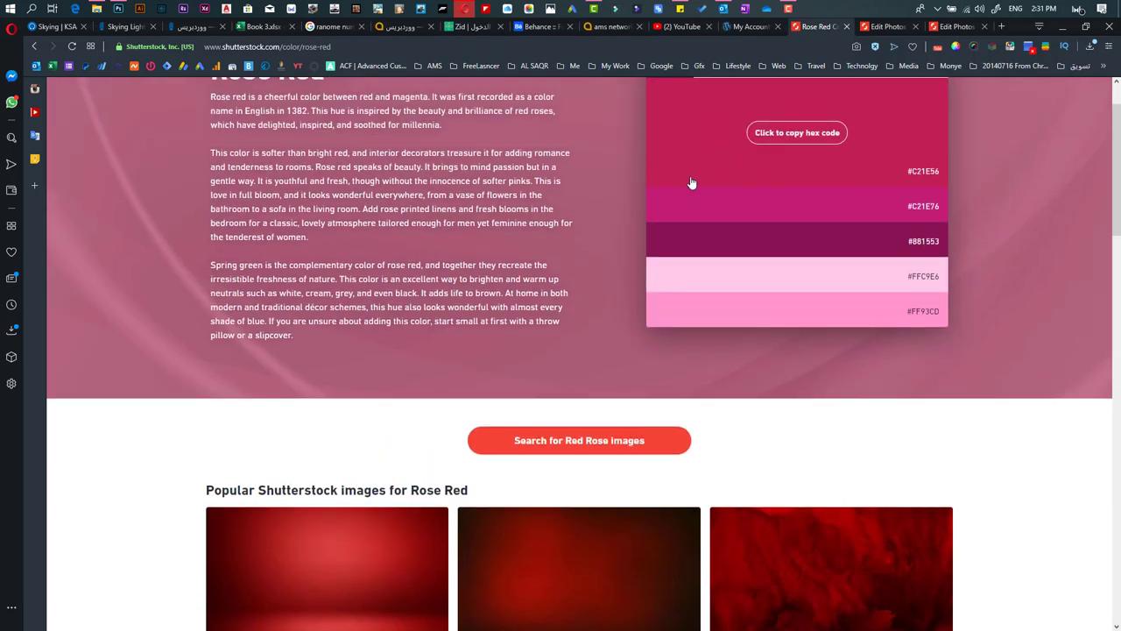
# Step: Open the Royal Blue color page from the Rose Red page's further color suggestions
pyautogui.scroll(-8, 513, 364)
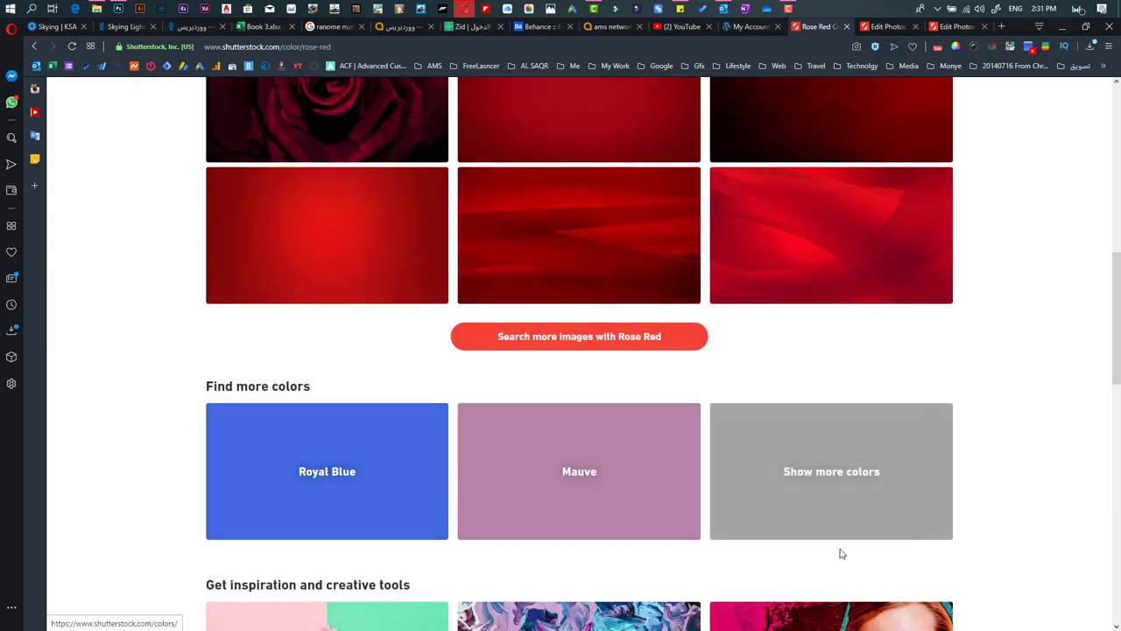
pyautogui.click(317, 485)
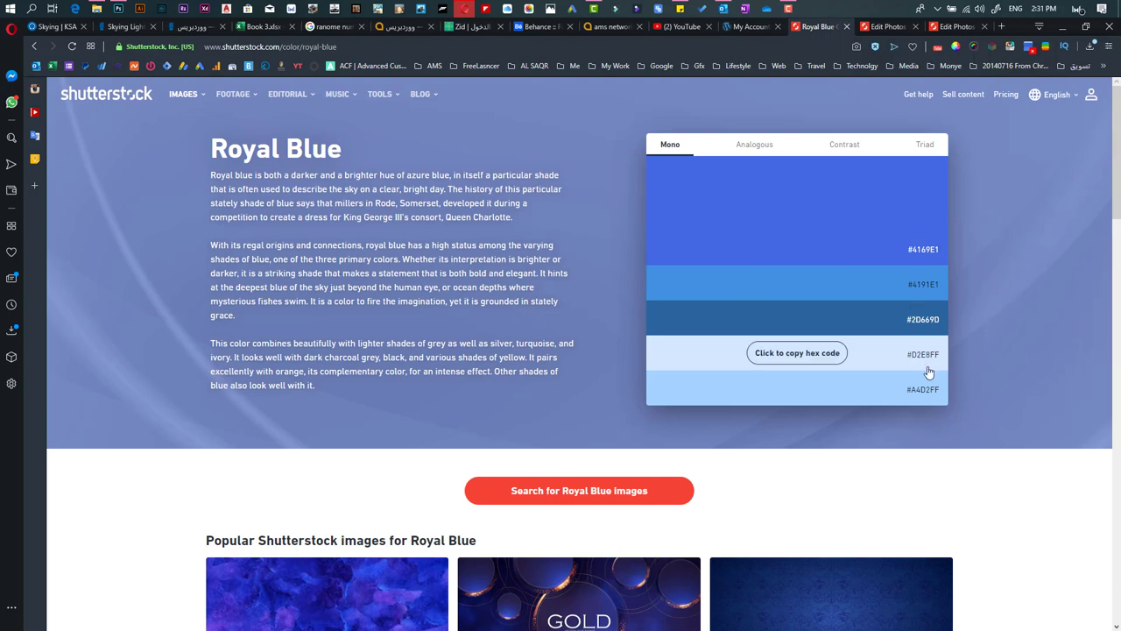
# Step: Examine the Royal Blue page's description, Mono palette, popular images and further color suggestions
pyautogui.scroll(-4, 868, 341)
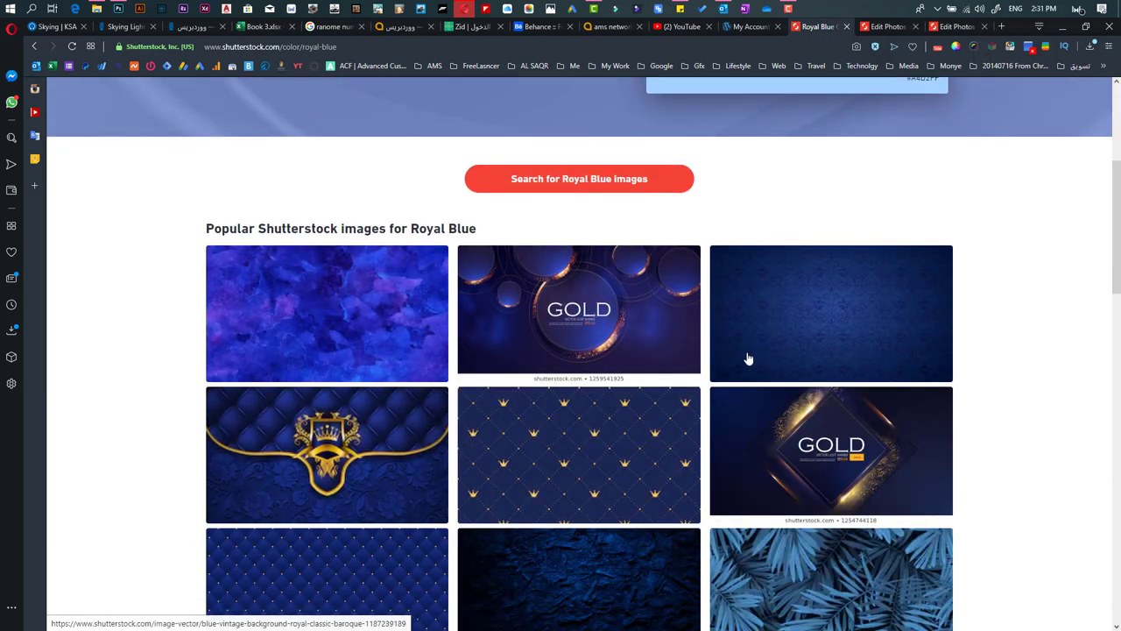
pyautogui.scroll(4, 733, 371)
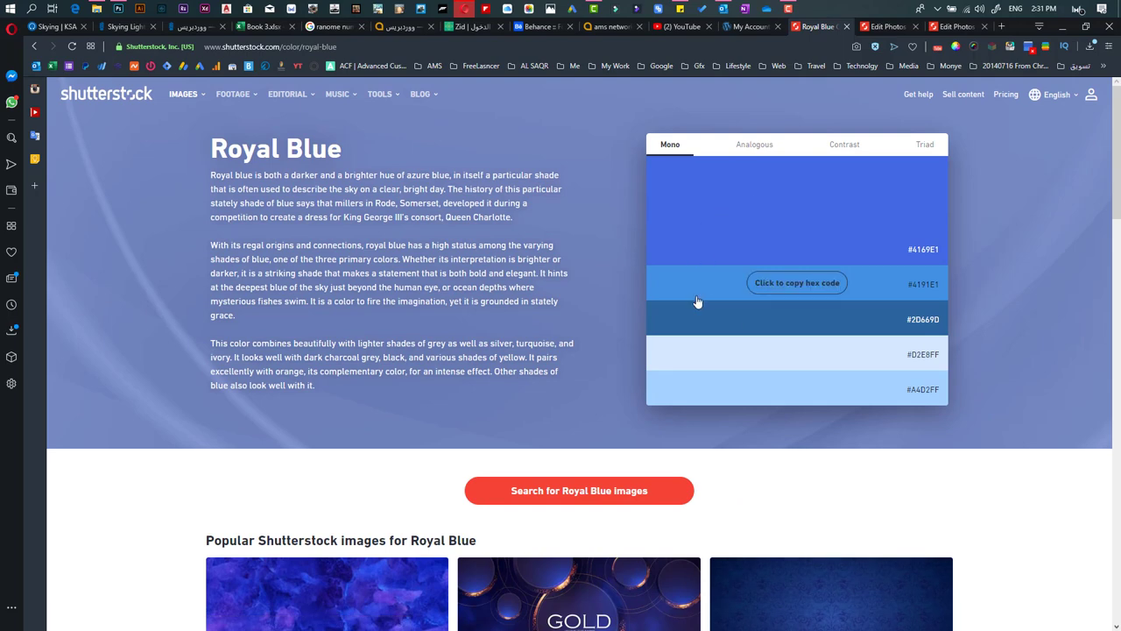
pyautogui.scroll(-5, 693, 306)
pyautogui.scroll(-1, 379, 413)
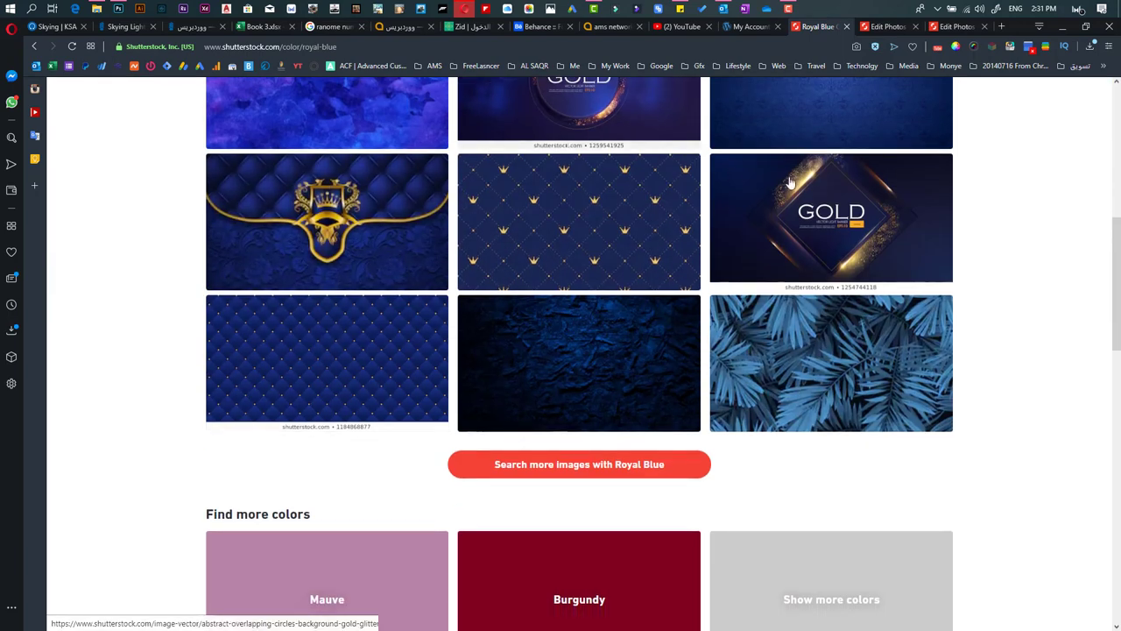
pyautogui.scroll(8, 788, 289)
pyautogui.scroll(-4, 809, 271)
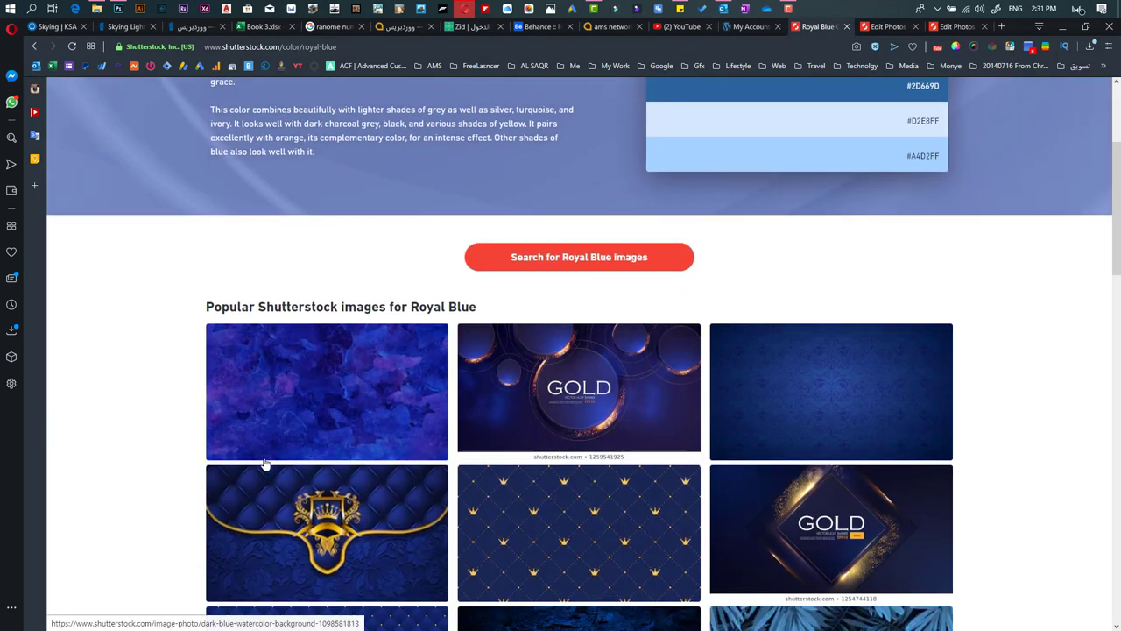
pyautogui.scroll(-2, 268, 464)
pyautogui.scroll(-1, 266, 464)
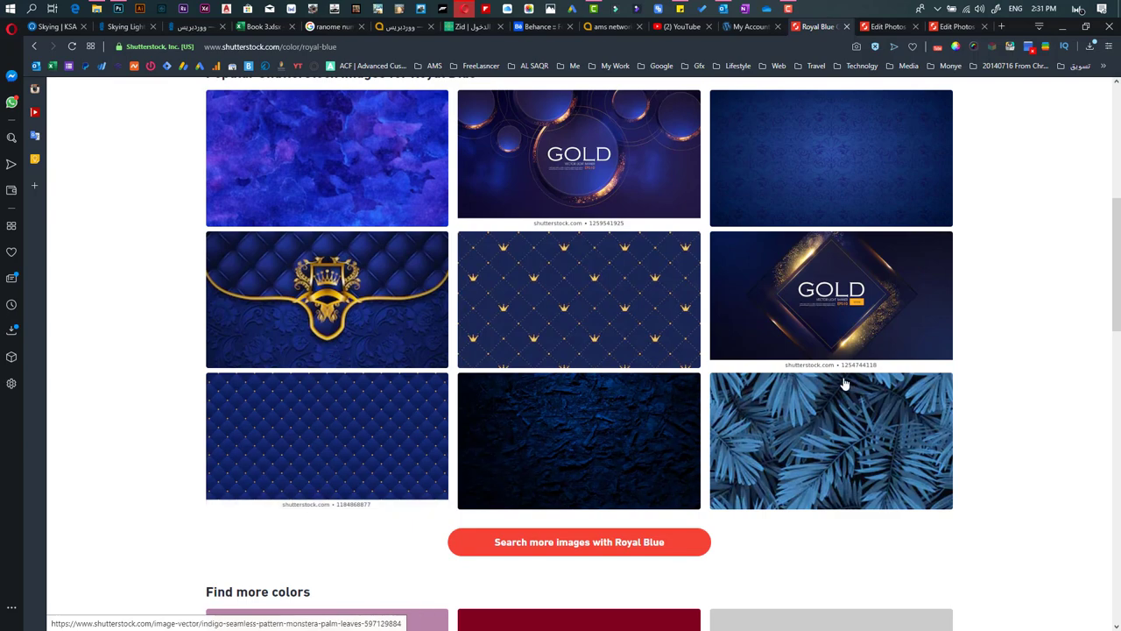
pyautogui.scroll(3, 901, 377)
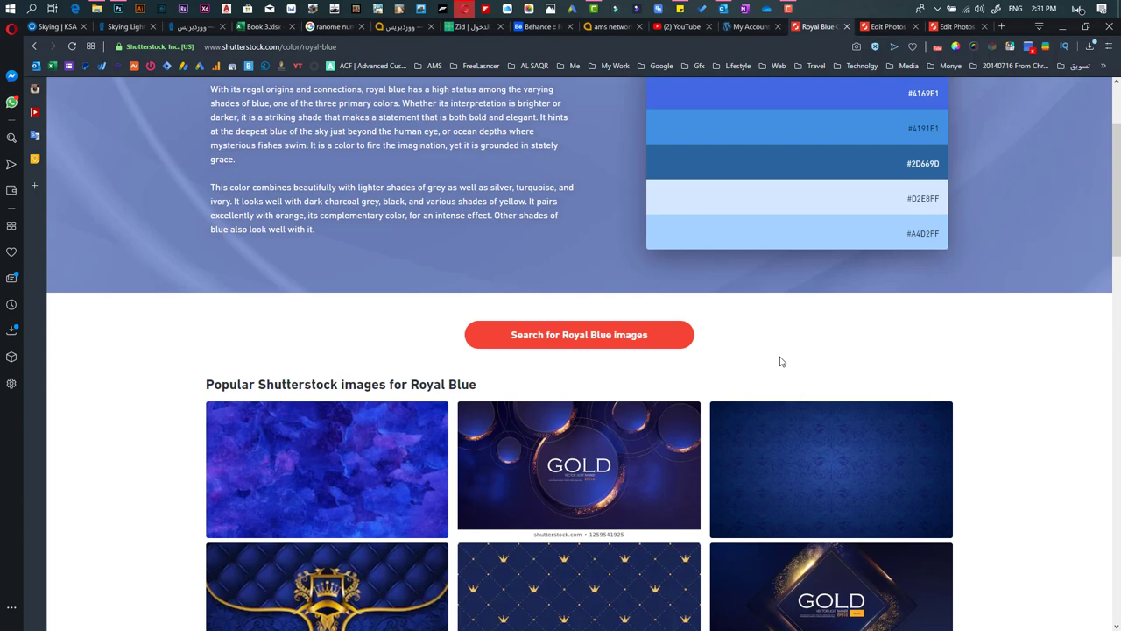
pyautogui.scroll(-6, 782, 362)
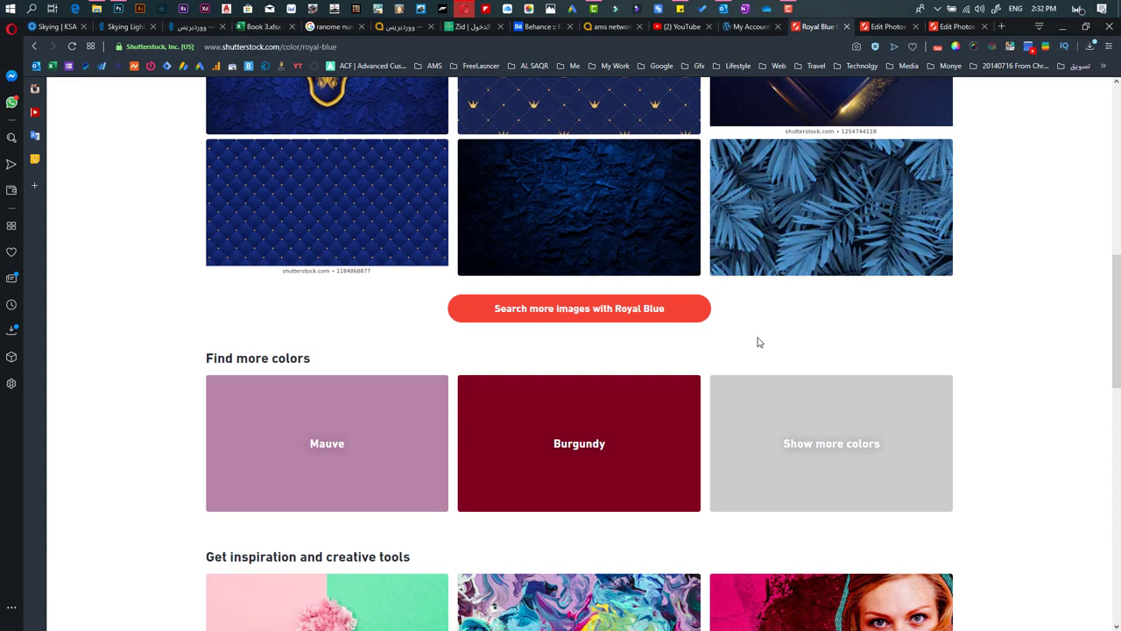
pyautogui.scroll(8, 759, 342)
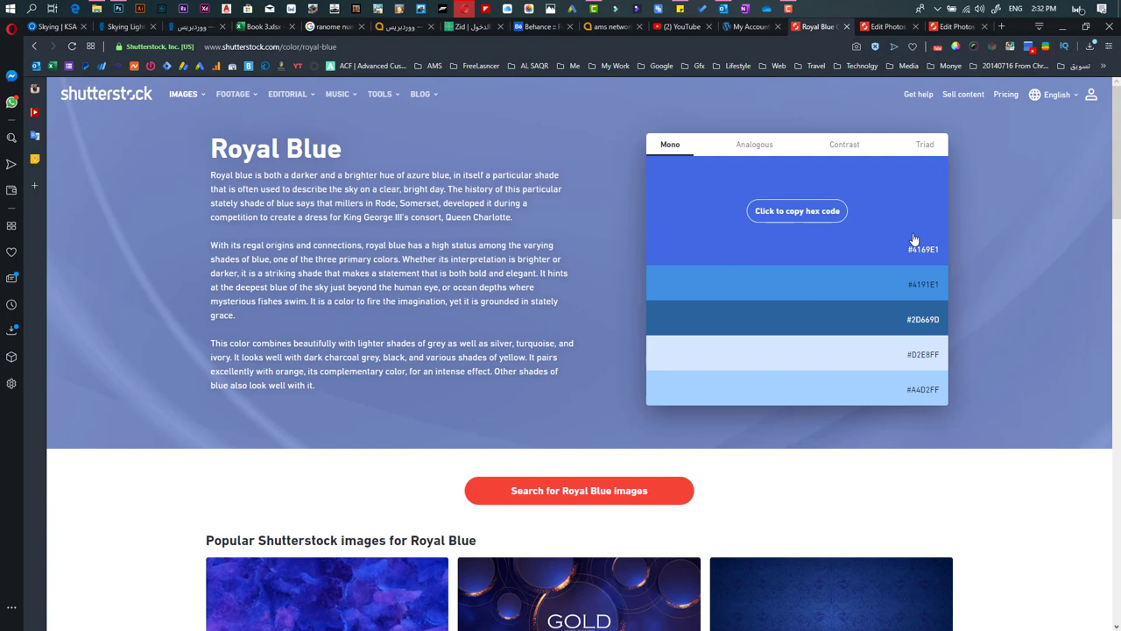
# Step: Open Shutterstock's pricing page
pyautogui.moveTo(368, 108)
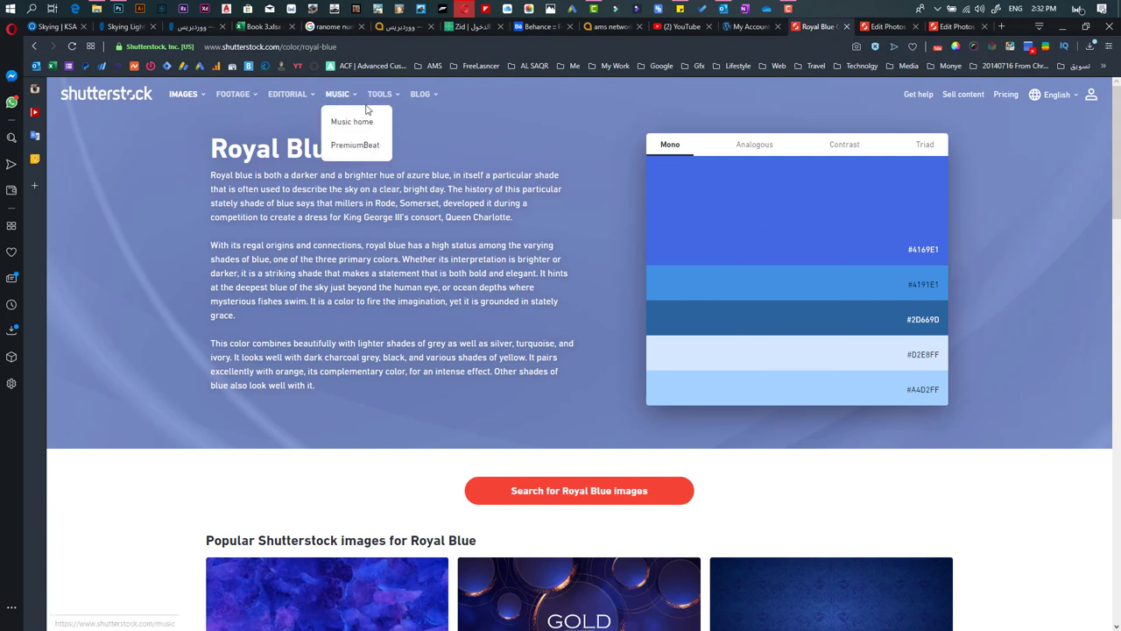
pyautogui.moveTo(396, 98)
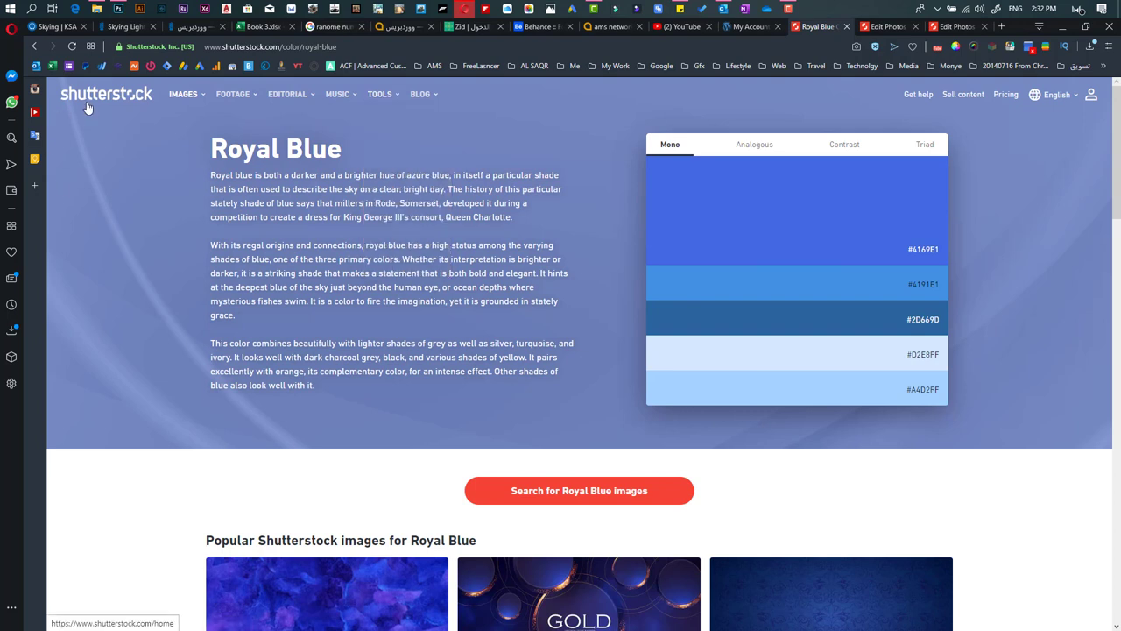
pyautogui.click(999, 97)
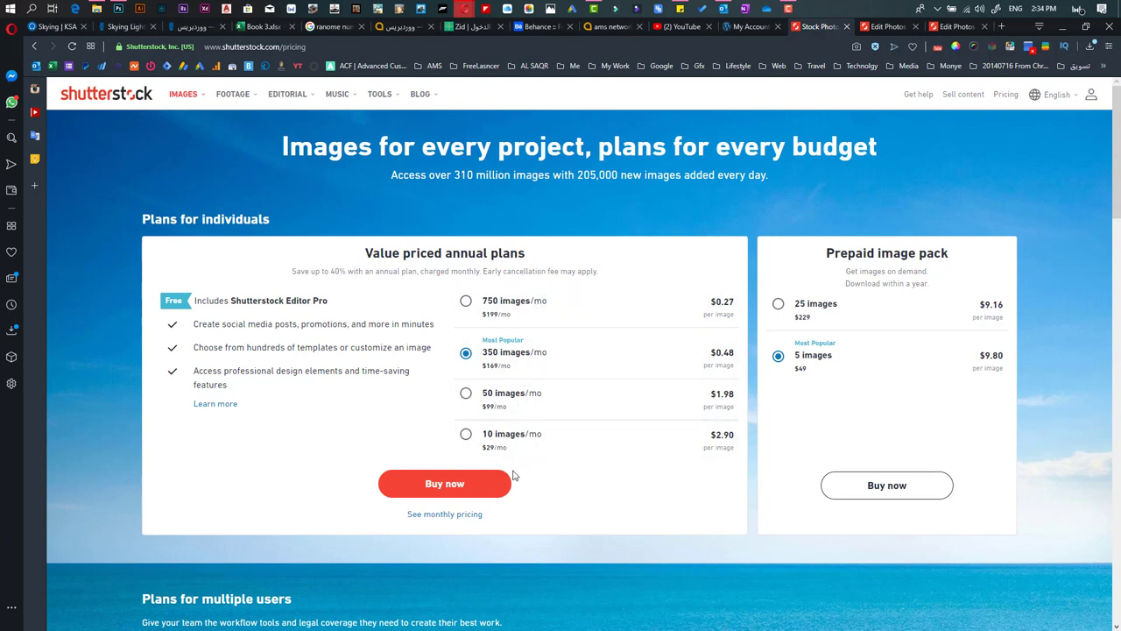
# Step: Go through the individual annual plans, selecting 750, 350, 50 and 10 images per month in turn
pyautogui.click(466, 303)
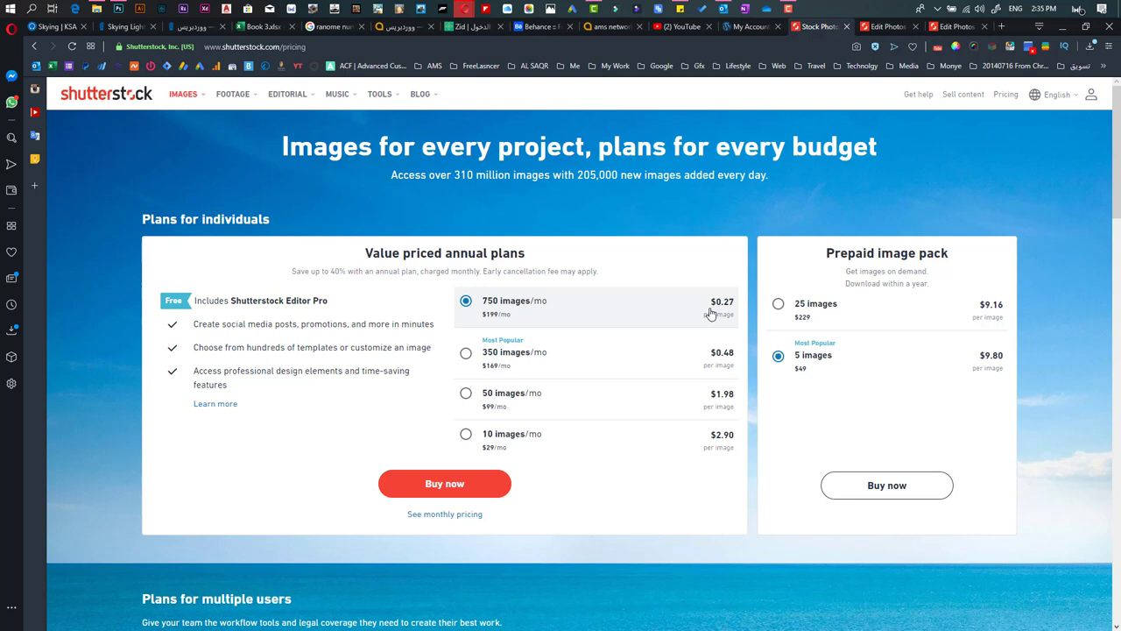
pyautogui.click(601, 356)
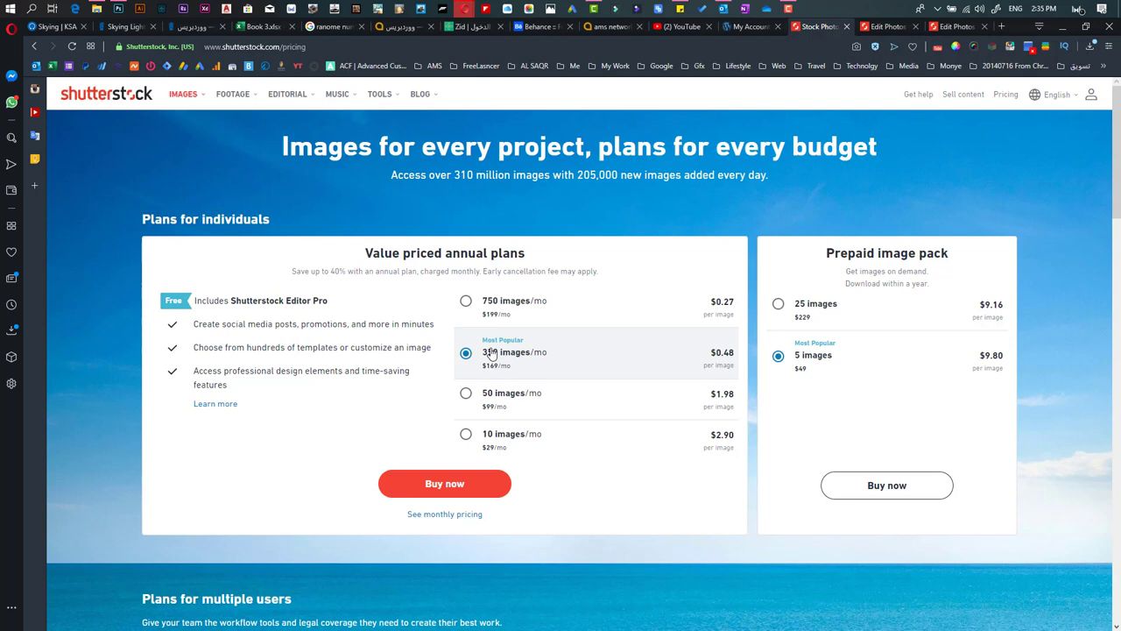
pyautogui.click(465, 394)
pyautogui.click(470, 438)
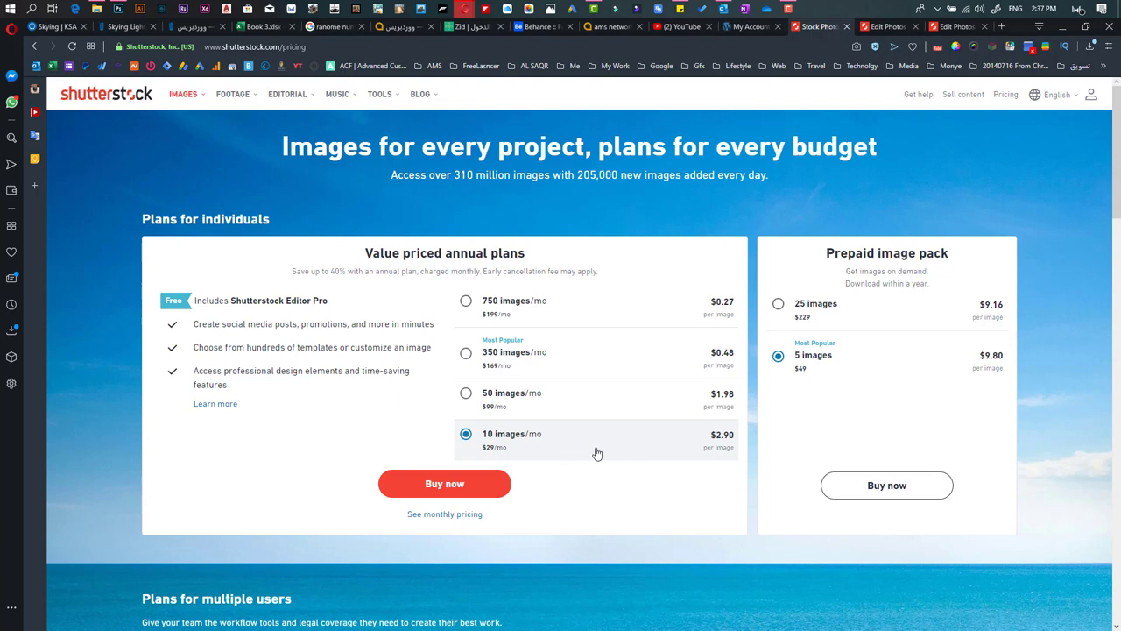
# Step: Compare the 750 and 10 images annual plans, reselect 350 images per month and highlight the annual savings and cancellation note
pyautogui.click(508, 318)
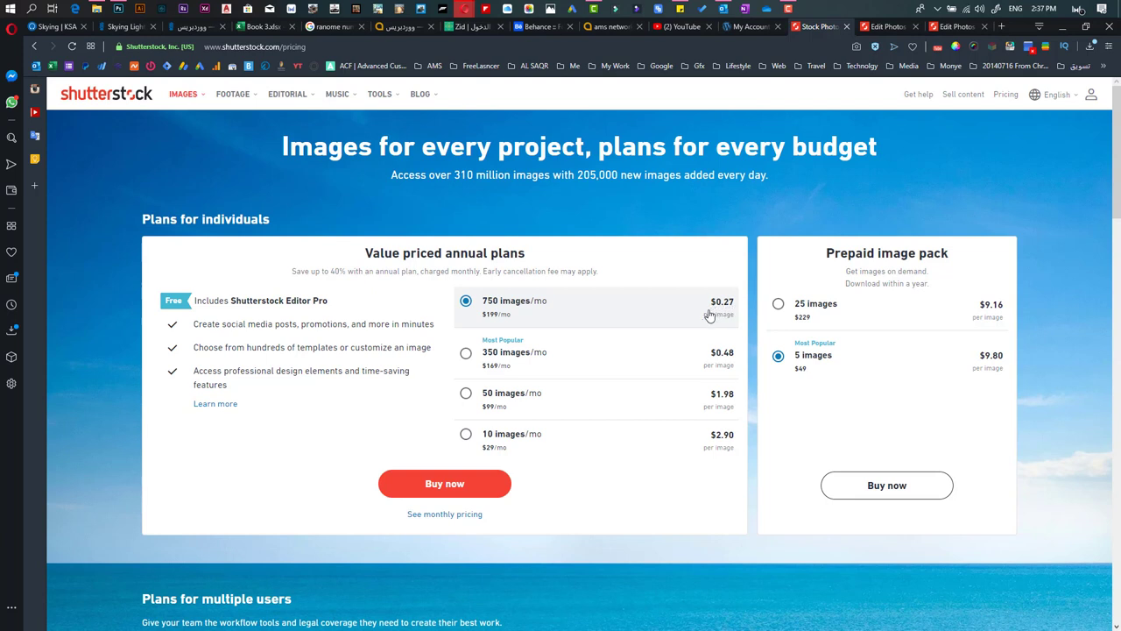
pyautogui.click(718, 452)
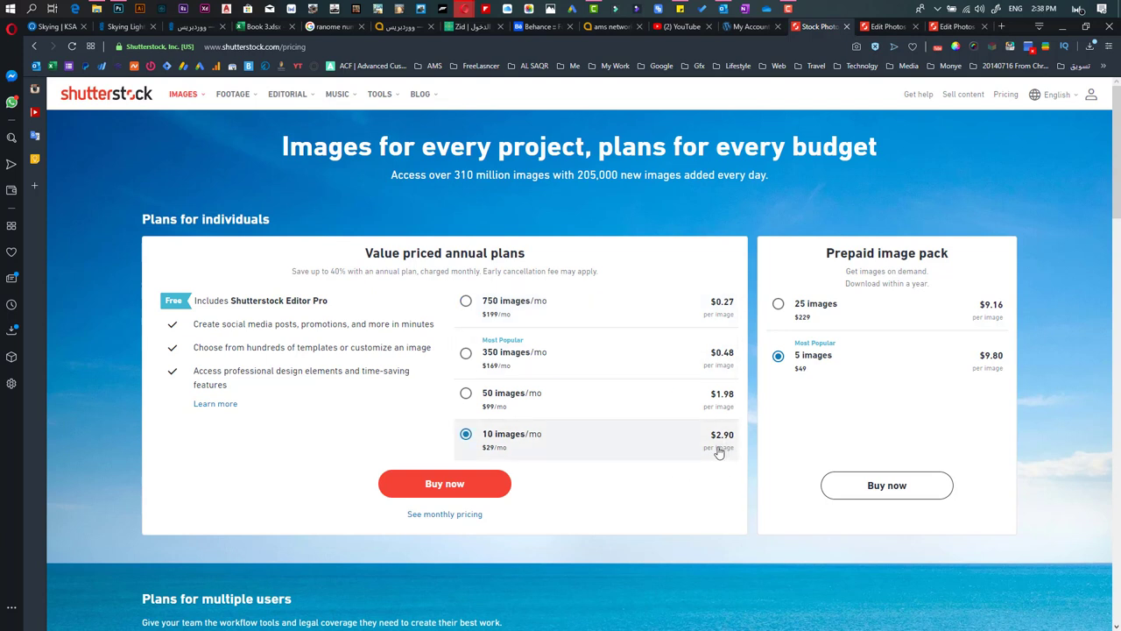
pyautogui.click(525, 355)
pyautogui.tripleClick(342, 271)
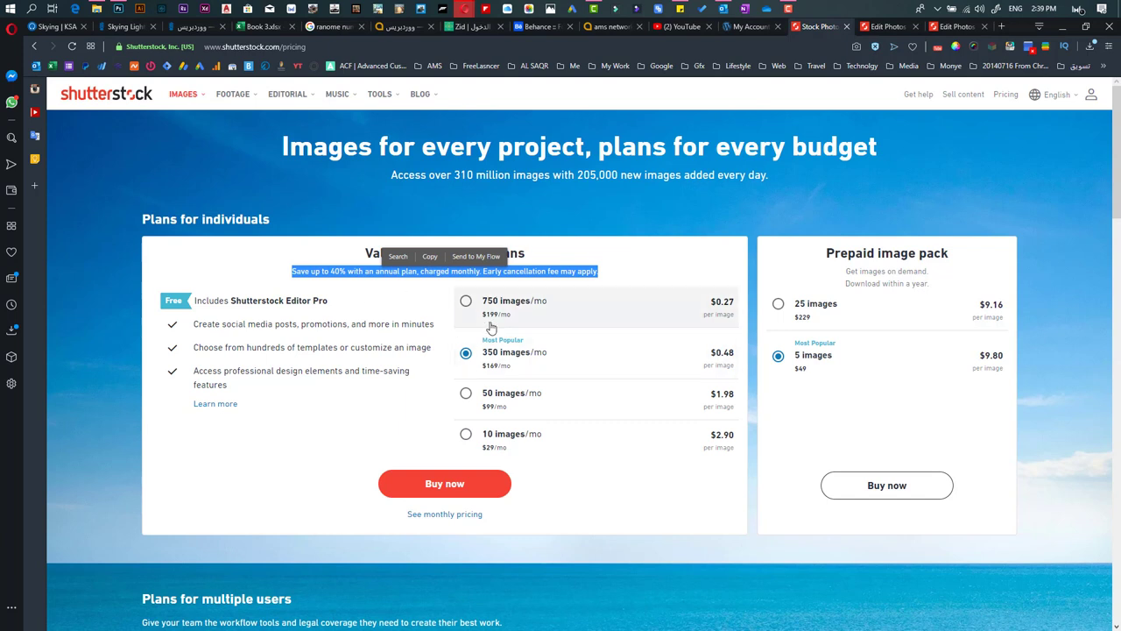
# Step: Show the month-to-month pricing and compare its 350, 50 and 10 images per month plans, finishing on 10 images
pyautogui.click(438, 517)
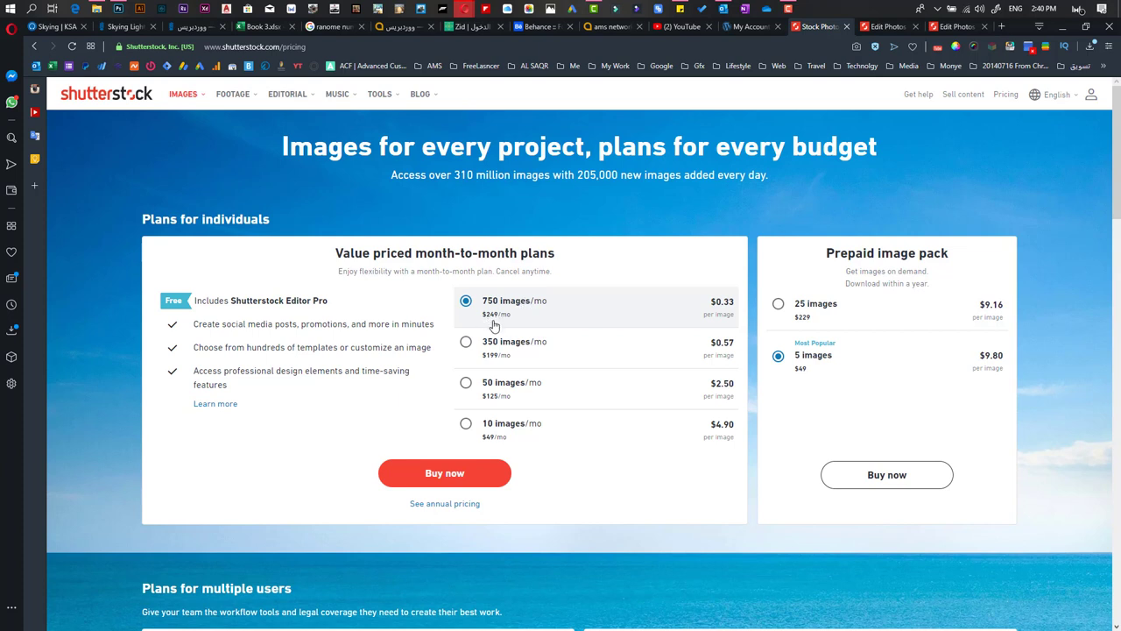
pyautogui.click(466, 344)
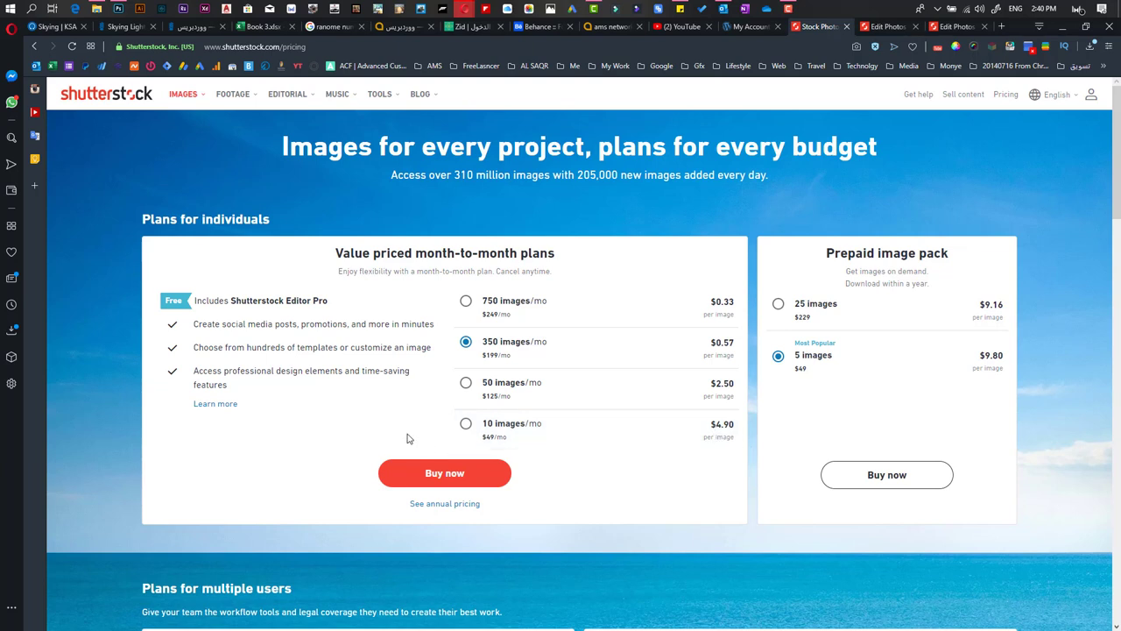
pyautogui.click(464, 426)
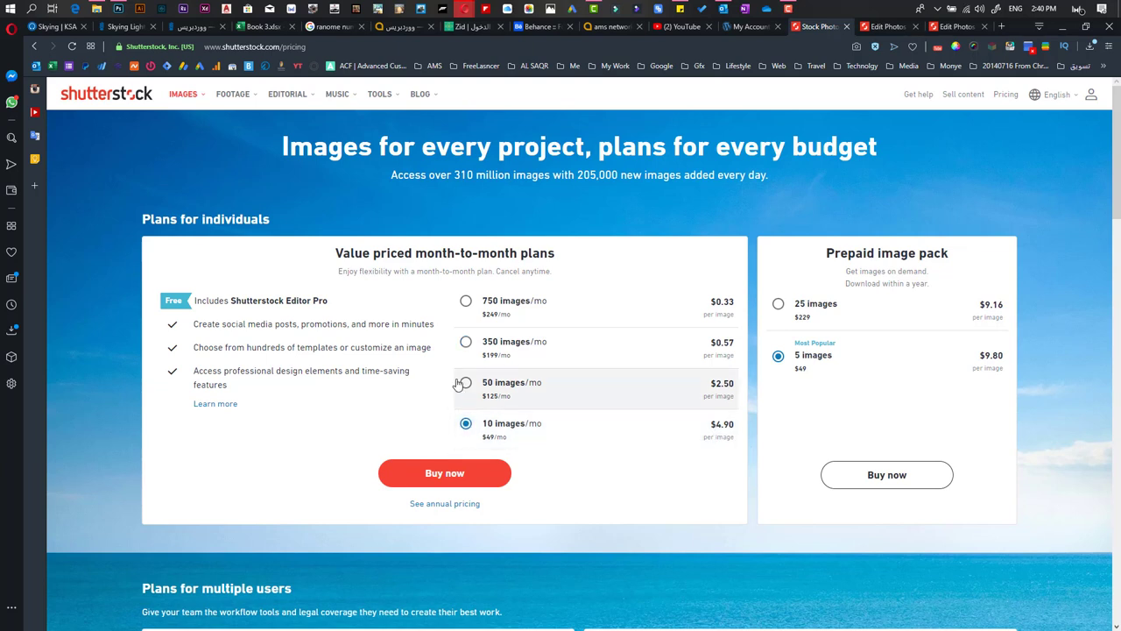
pyautogui.click(464, 383)
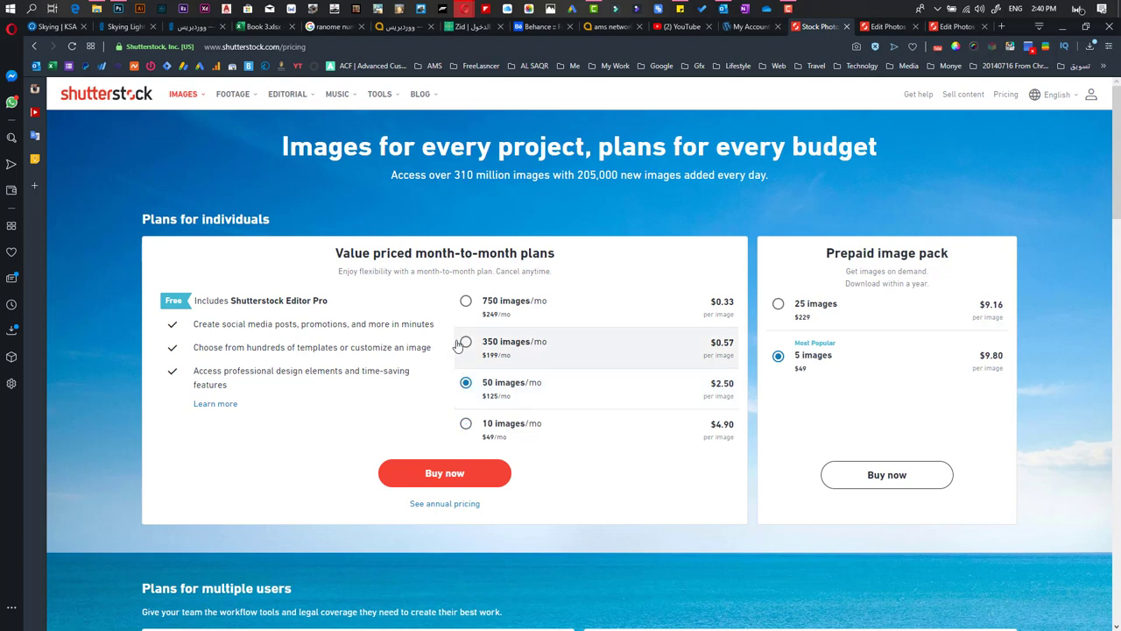
pyautogui.click(501, 361)
pyautogui.click(469, 389)
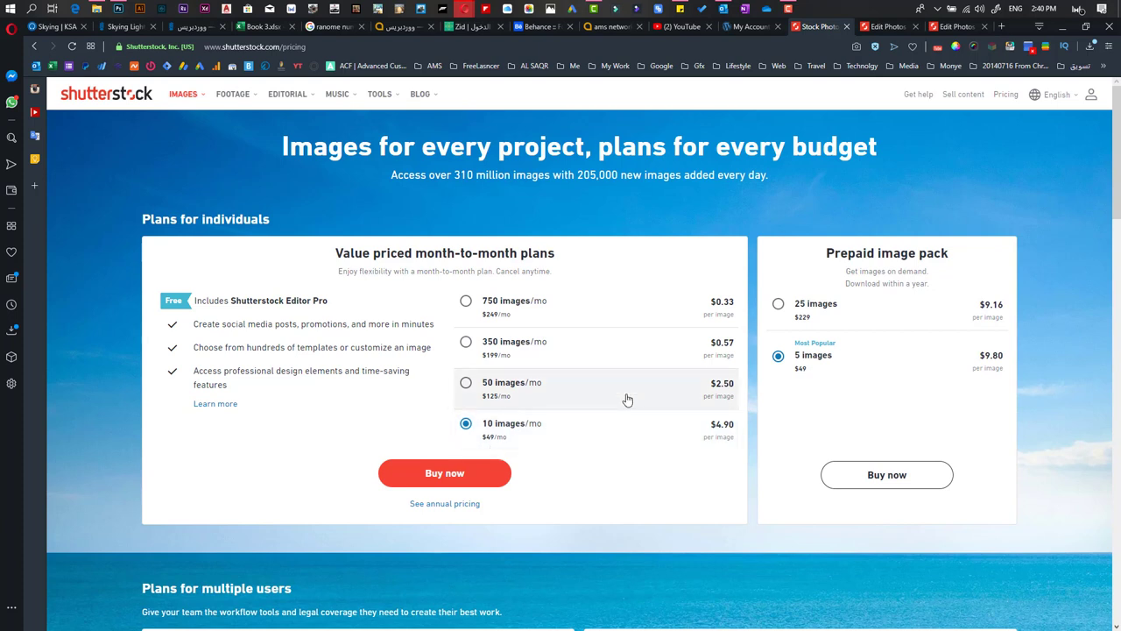
# Step: Return to the annual pricing and select the 750 images per month plan, then the 10 images per month plan
pyautogui.click(468, 506)
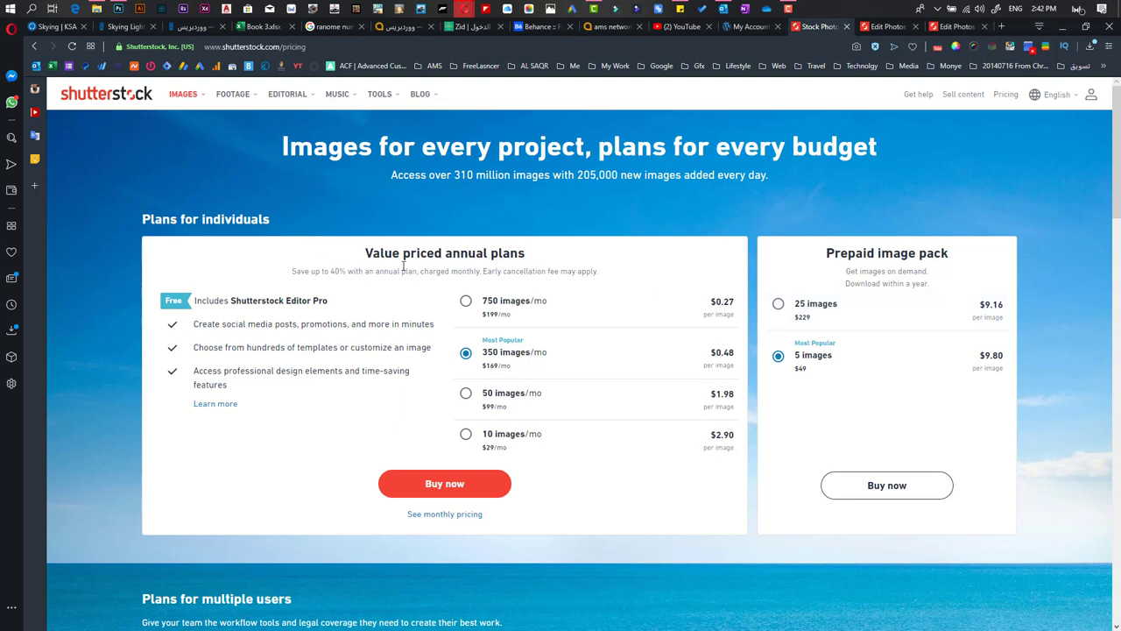
pyautogui.moveTo(300, 261); pyautogui.dragTo(434, 254)
pyautogui.click(547, 312)
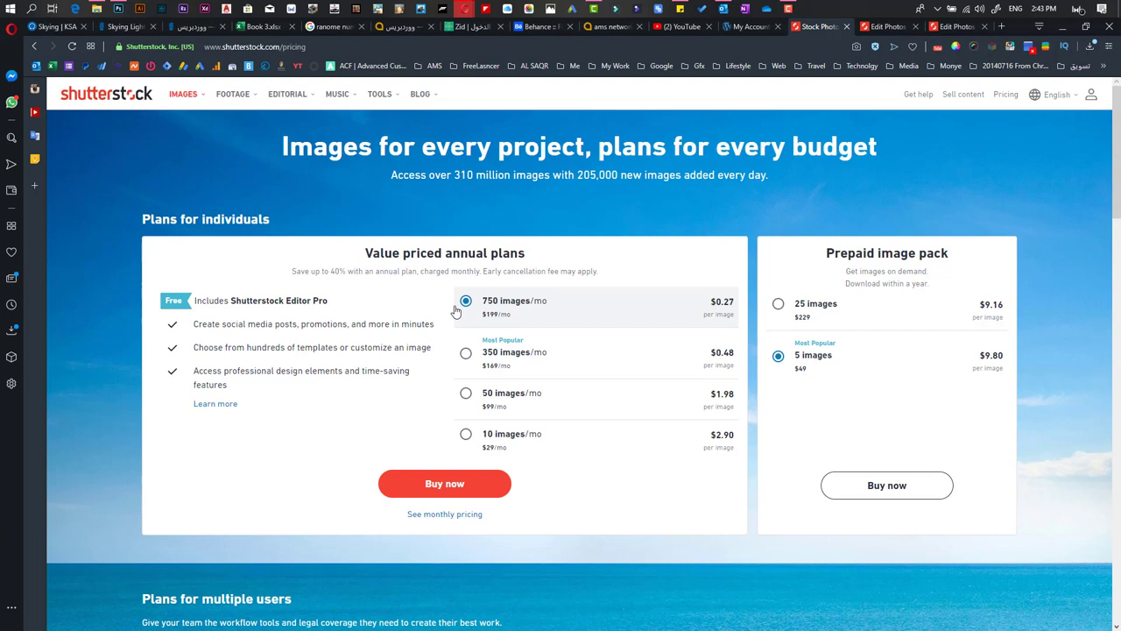
pyautogui.click(466, 435)
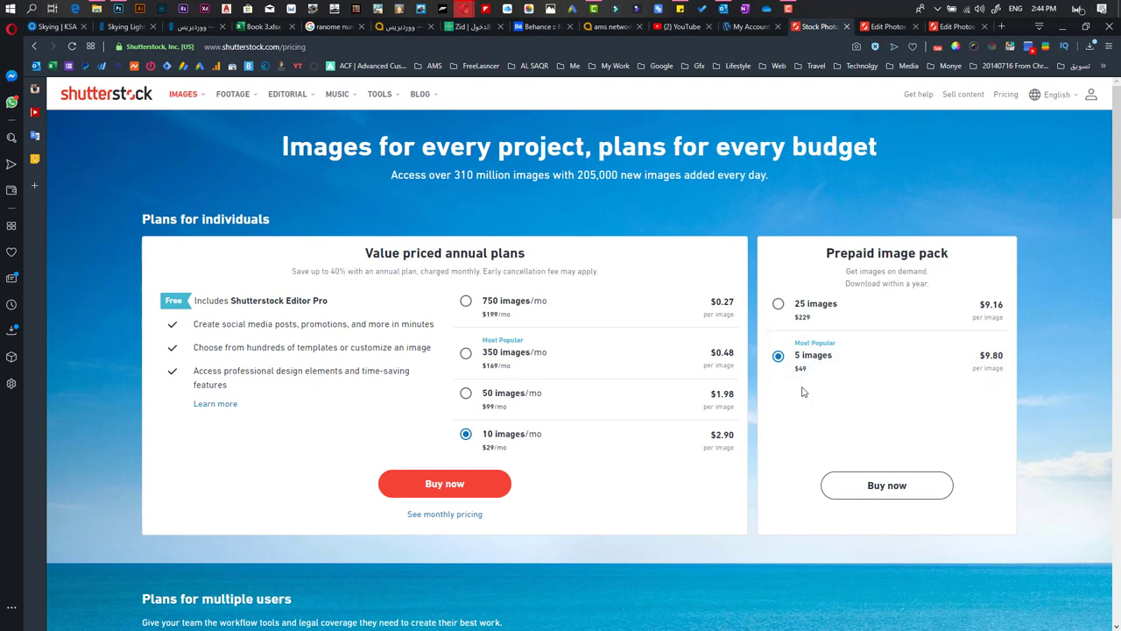
# Step: Compare the prepaid image packs by selecting 25 images and then 5 images
pyautogui.click(779, 305)
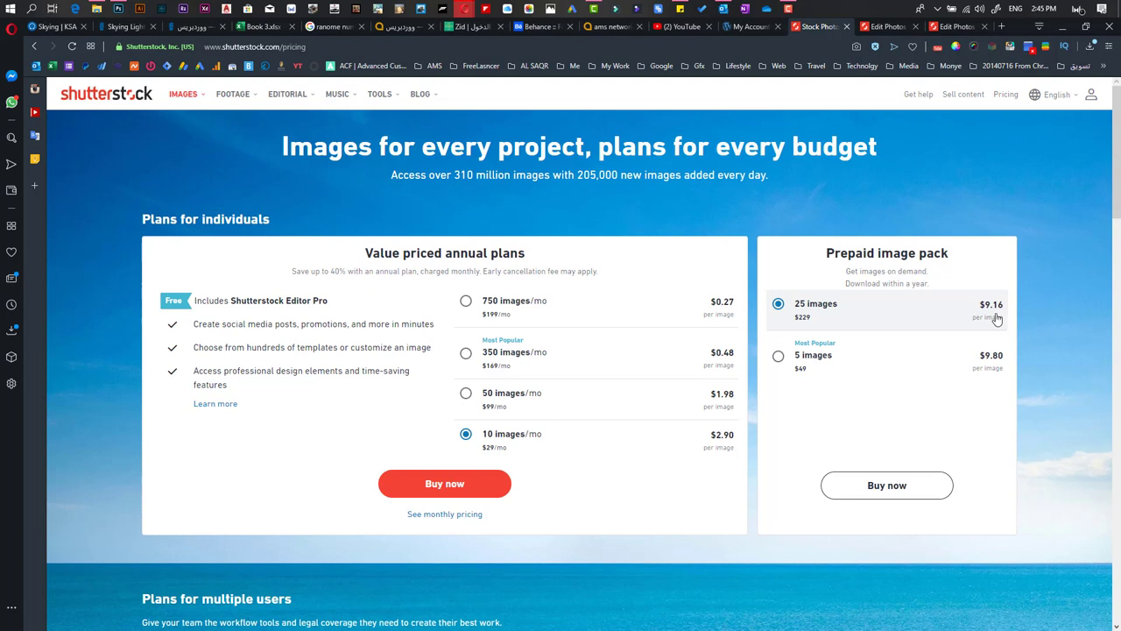
pyautogui.click(778, 357)
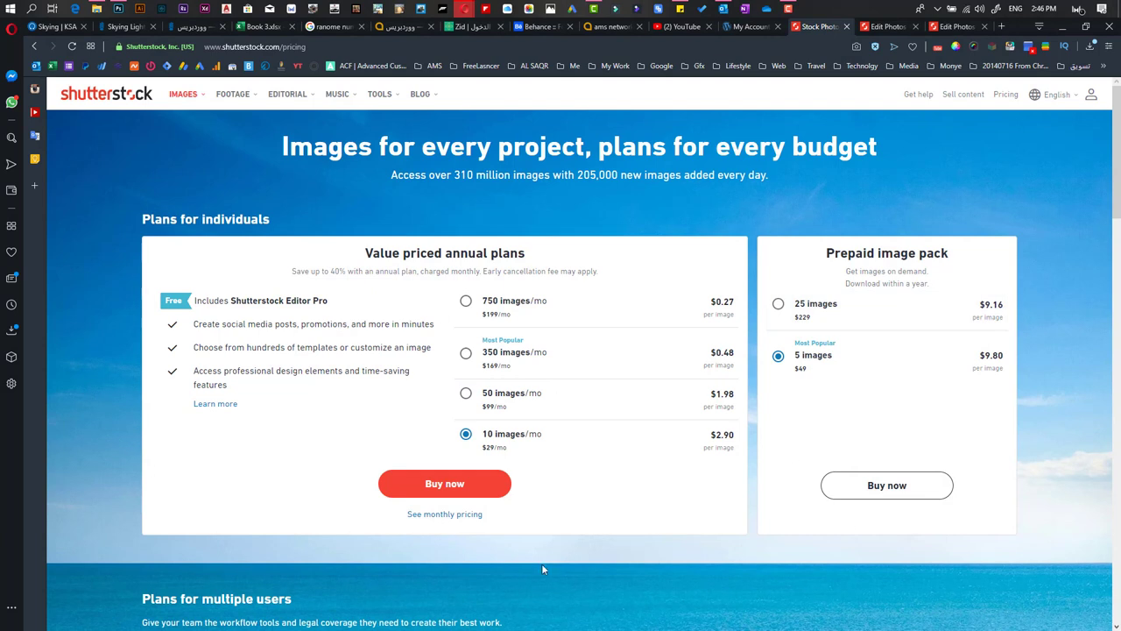
# Step: Select the Teams plans for 2, 3–10 and 11+ users in turn, highlighting the "Share 750 images" note along the way
pyautogui.scroll(-5, 542, 569)
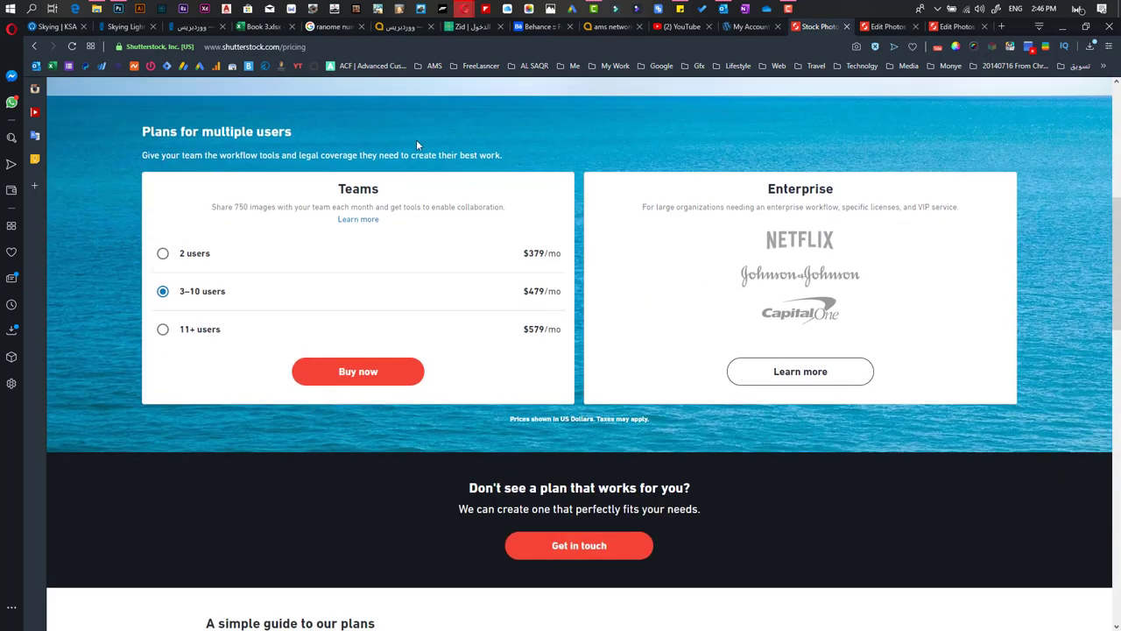
pyautogui.click(169, 261)
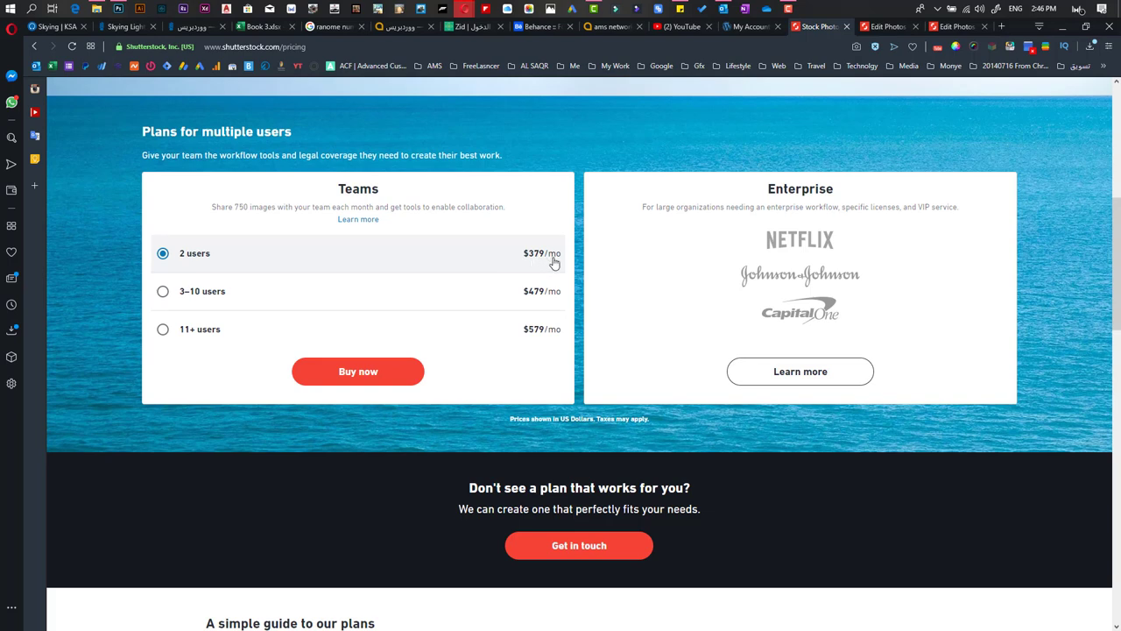
pyautogui.click(184, 298)
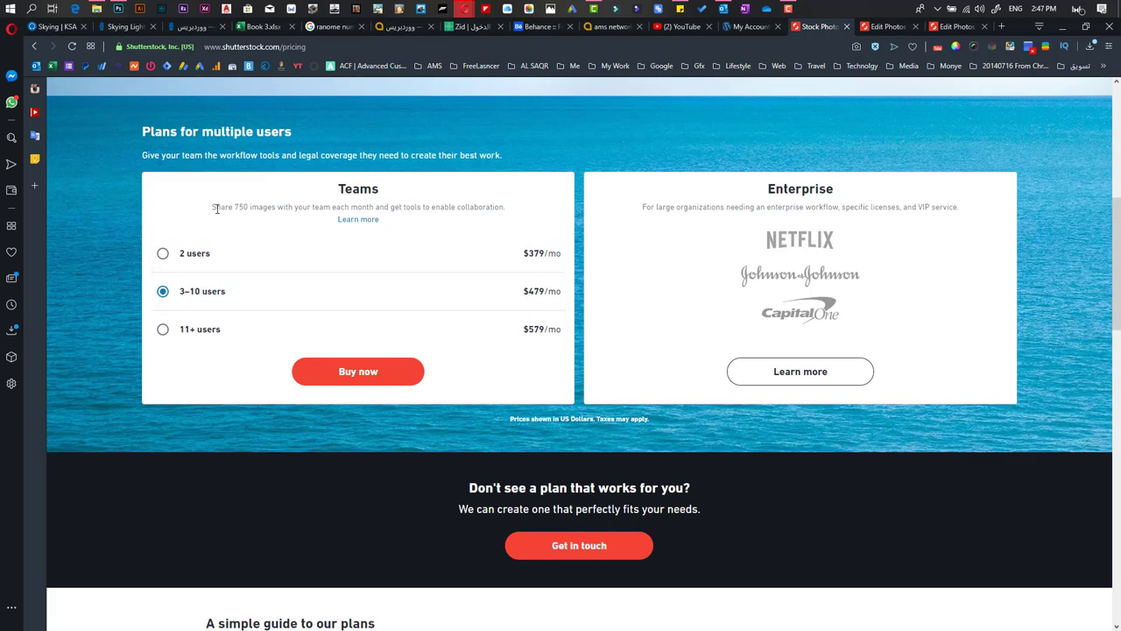
pyautogui.moveTo(213, 207); pyautogui.dragTo(289, 209)
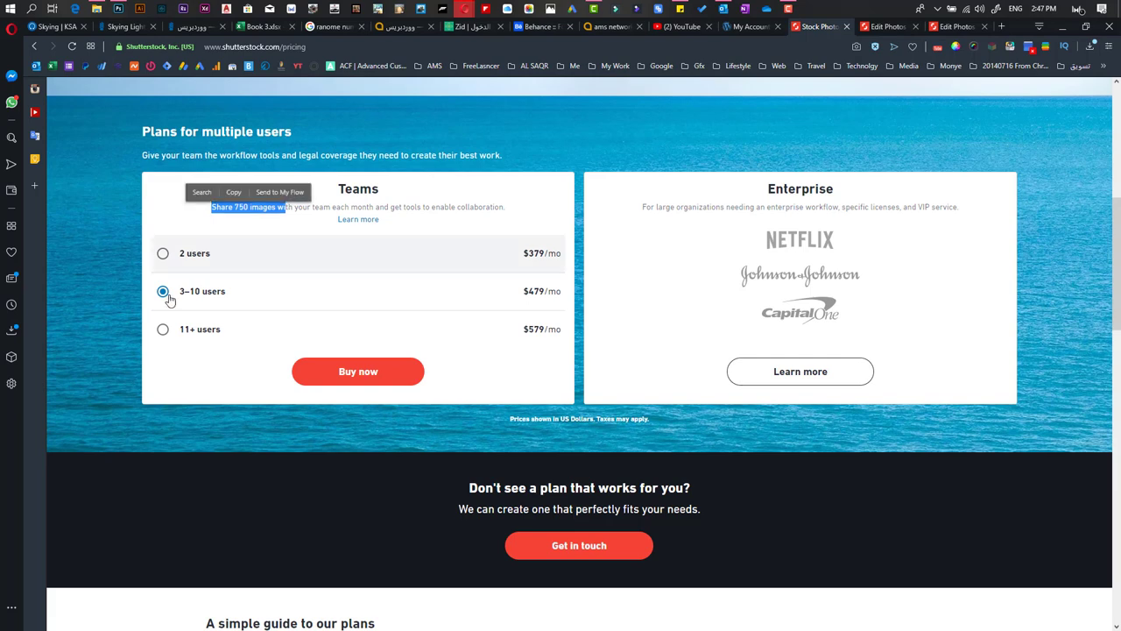
pyautogui.click(163, 329)
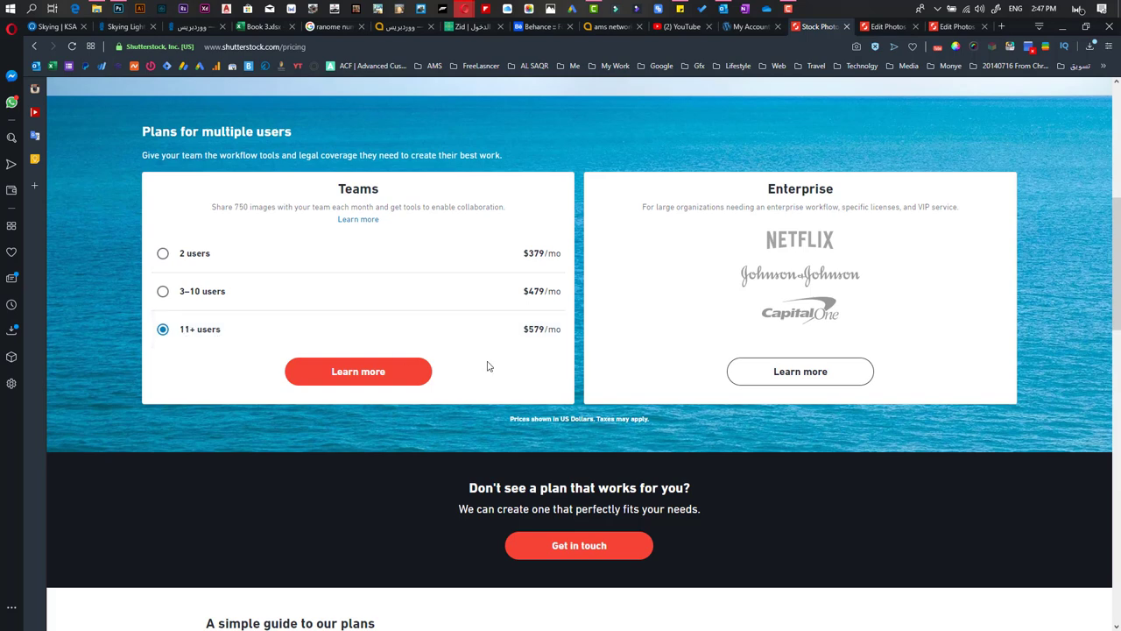
pyautogui.scroll(5, 726, 421)
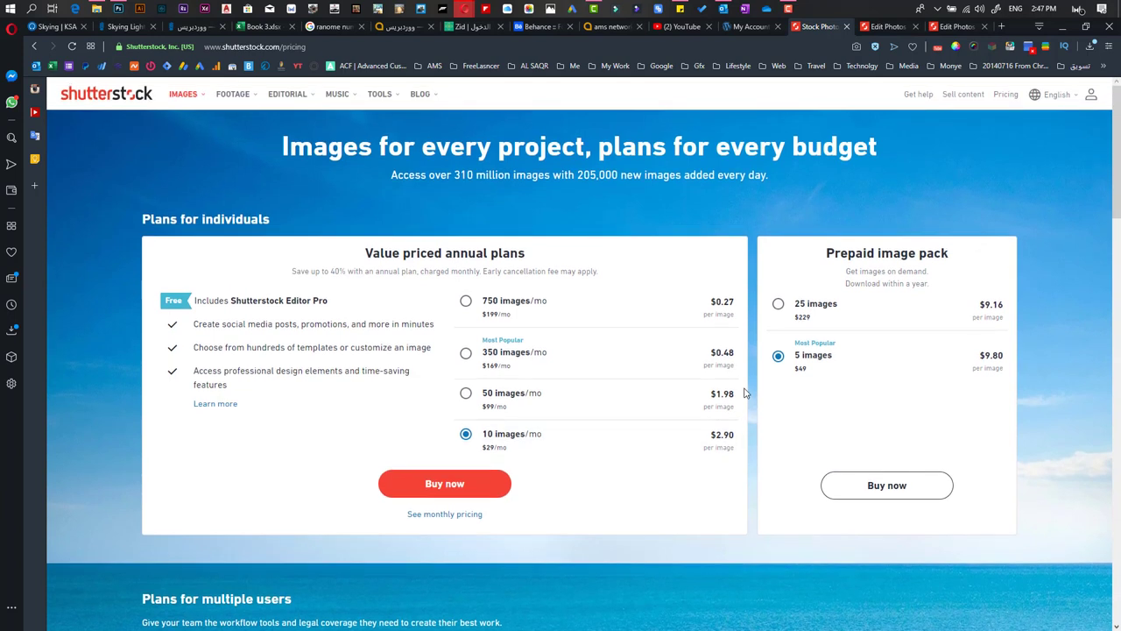